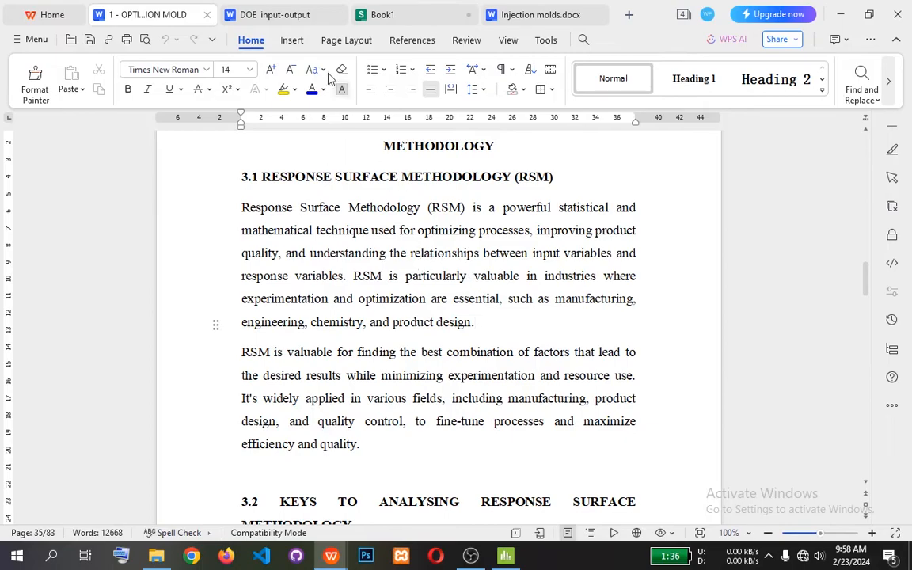
Open the DOE input-output document and view its pictures from the raw ingredients through the cooking process to the finished meal.
click(286, 18)
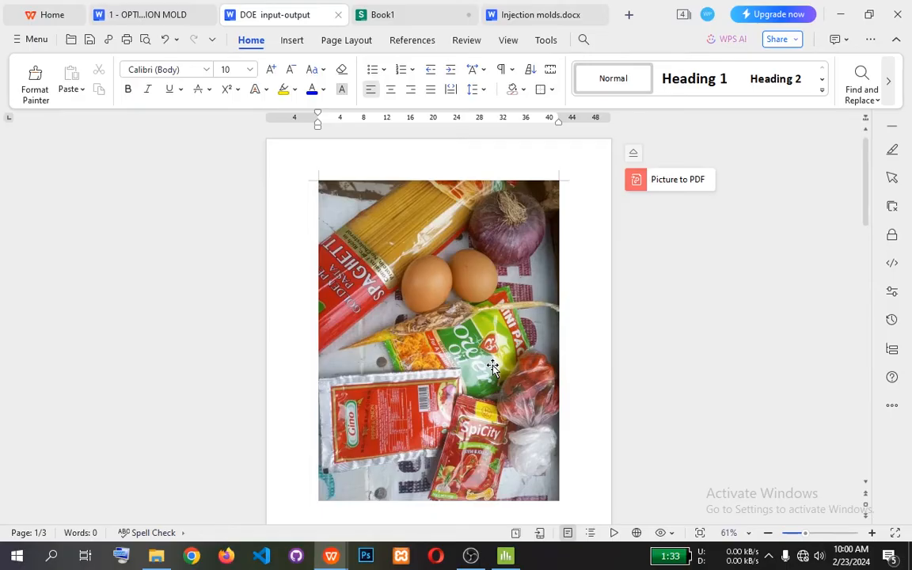
scroll(451, 298, down, 5)
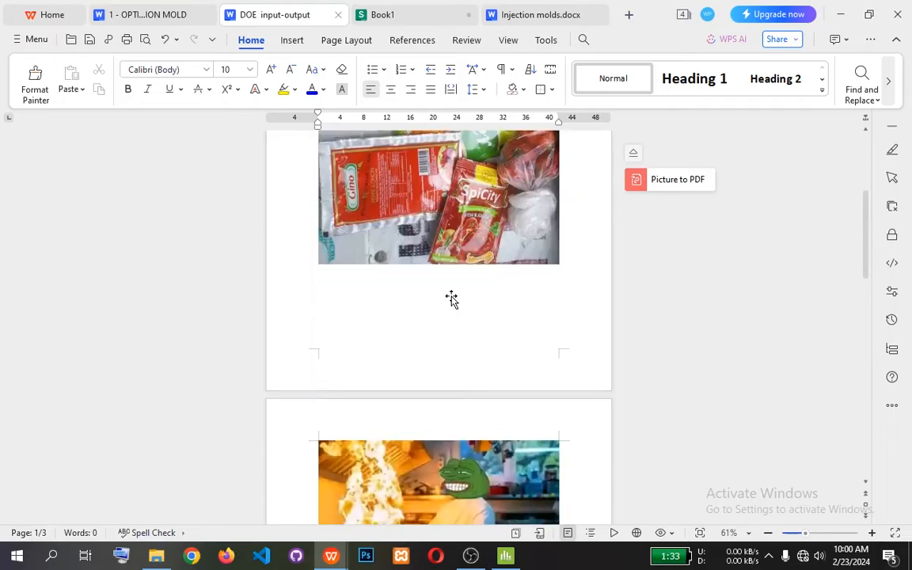
scroll(451, 298, down, 3)
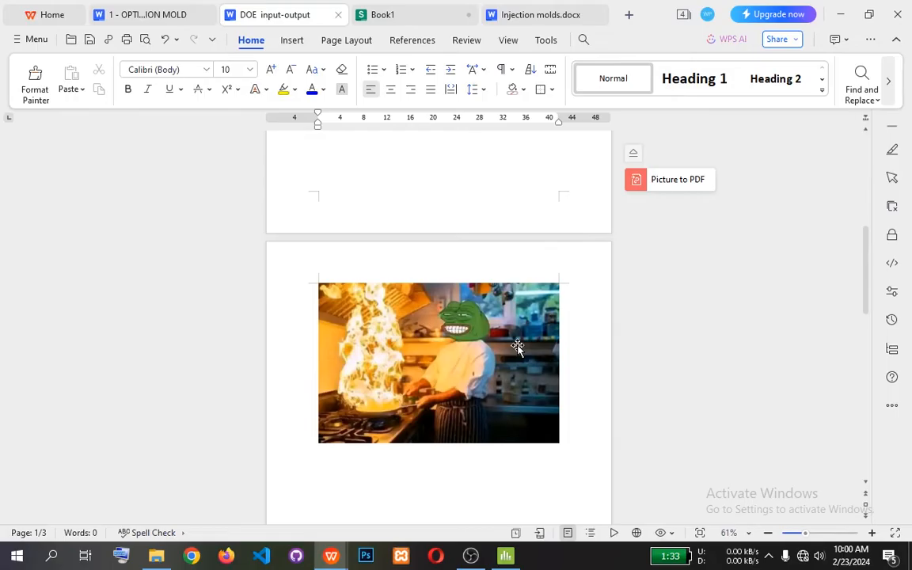
scroll(516, 346, down, 6)
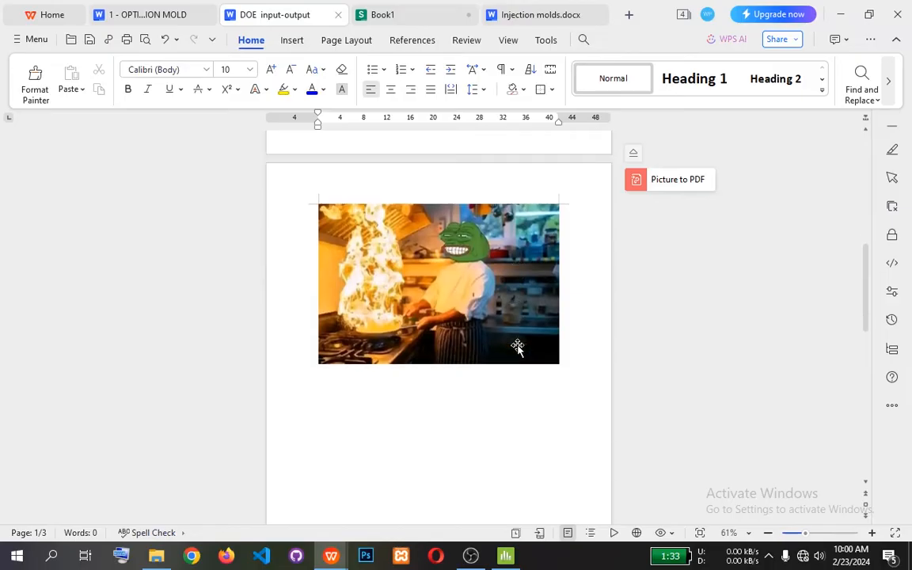
scroll(517, 346, down, 3)
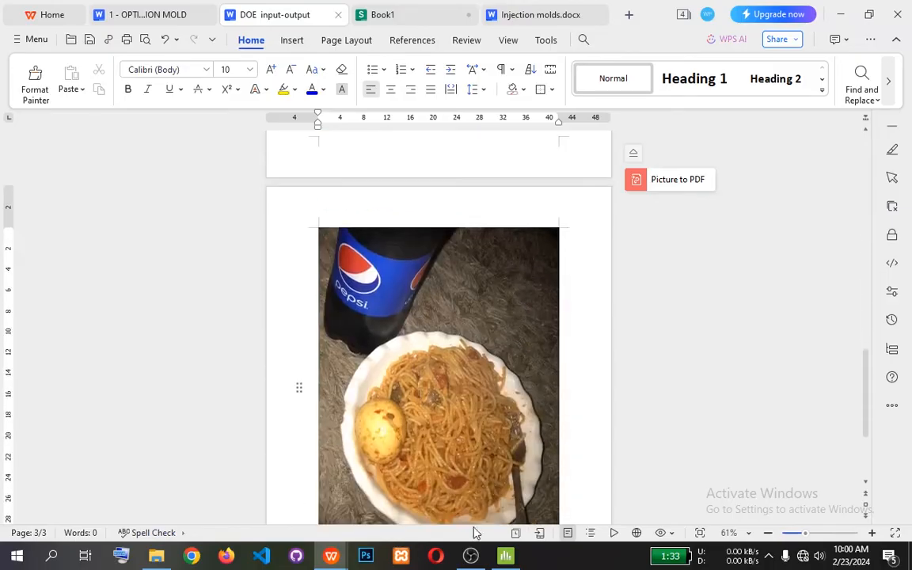
scroll(496, 391, down, 2)
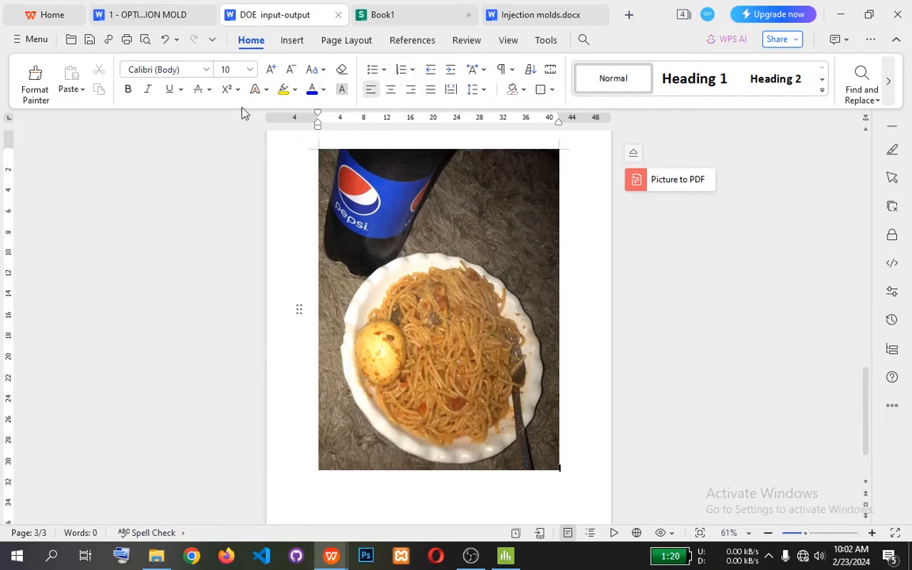
Return to the project document and read section 3.1's RSM paragraph, highlighting "best combination of factors" and "the desired results".
click(175, 17)
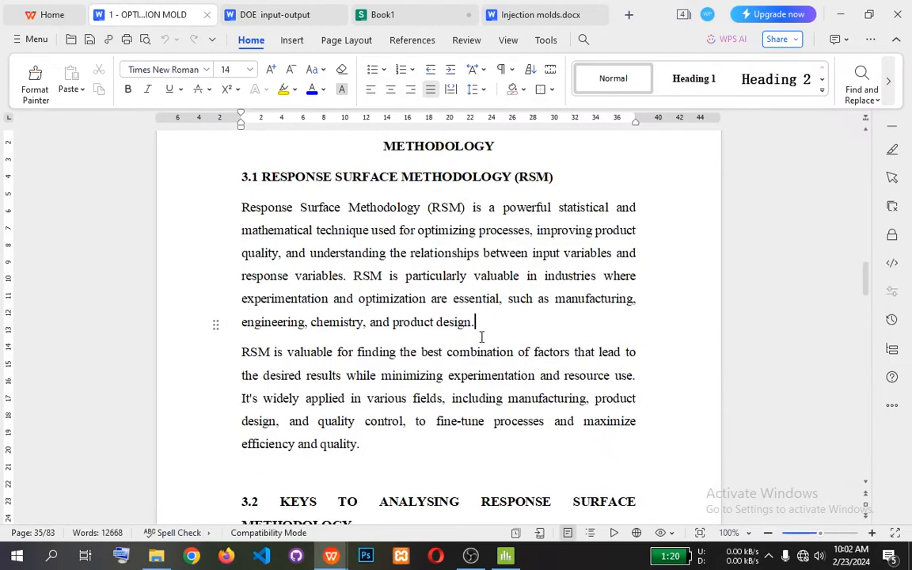
click(391, 441)
drag(242, 351, 535, 351)
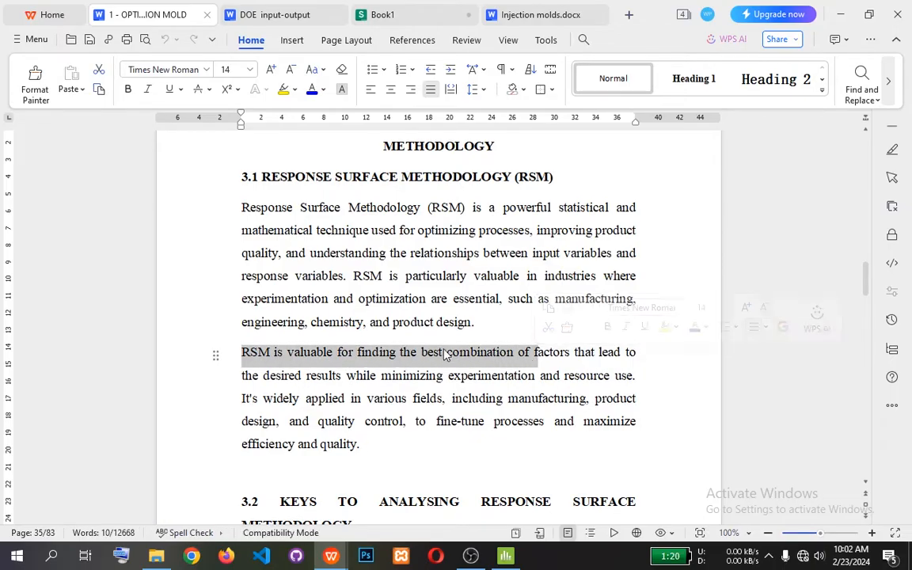
click(421, 351)
drag(421, 351, 572, 360)
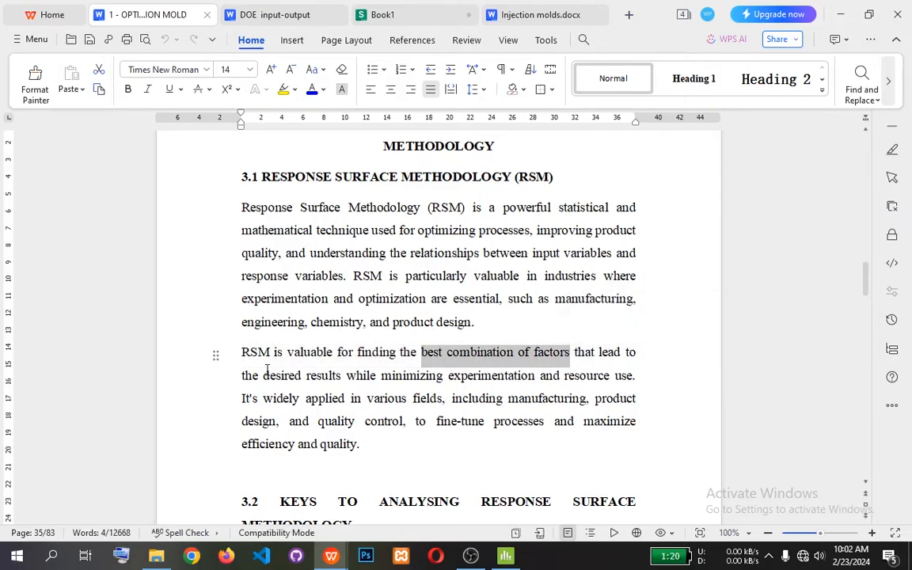
drag(242, 376, 344, 386)
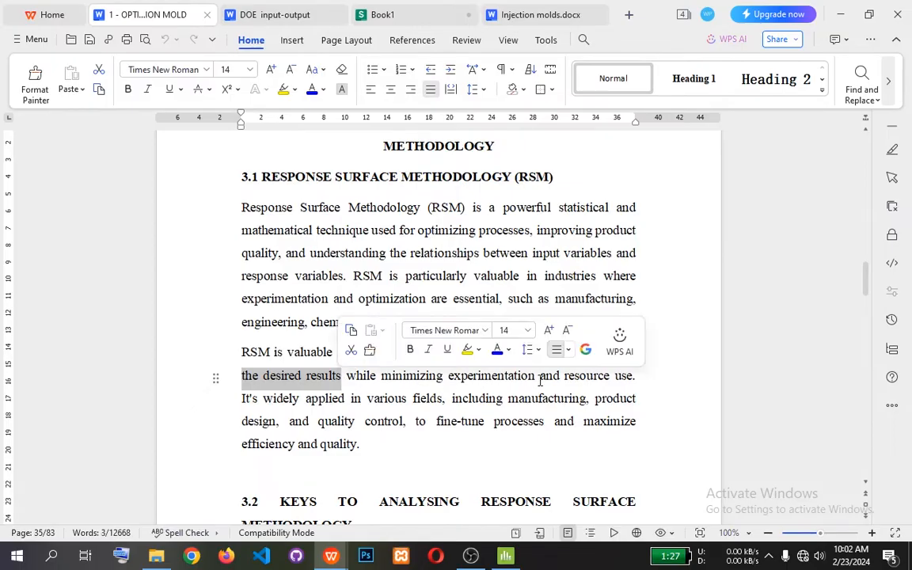
click(641, 379)
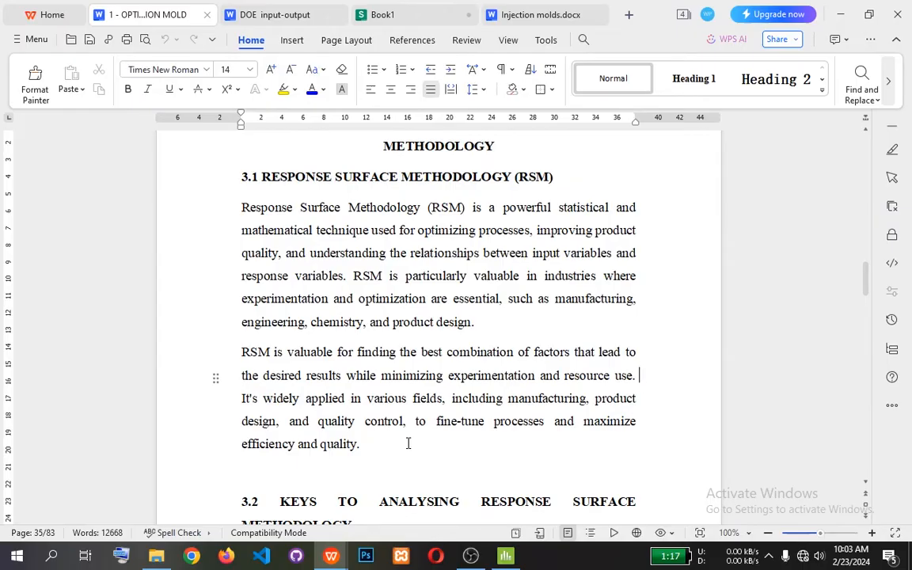
Go back to the first page of the project document and read the project title.
scroll(407, 443, up, 1)
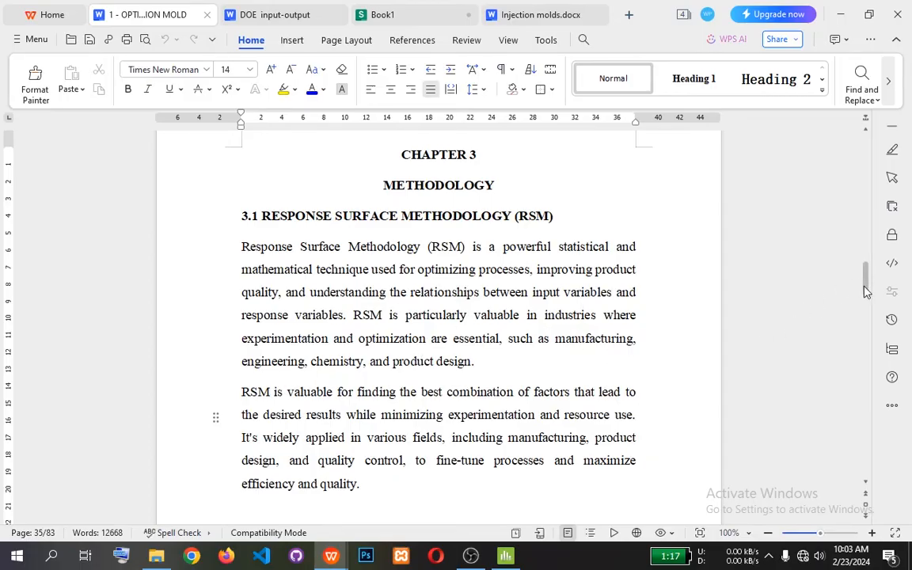
drag(865, 292, 859, 149)
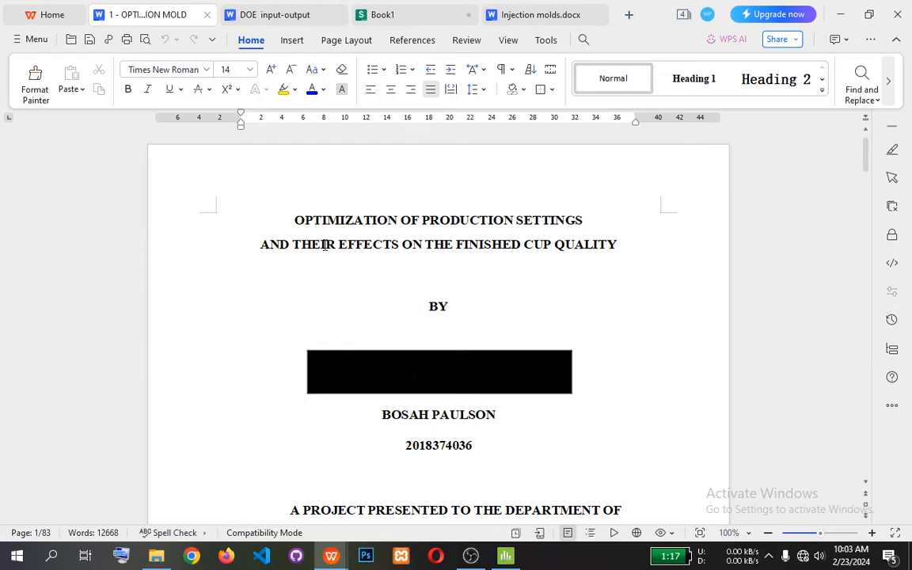
click(621, 245)
click(575, 277)
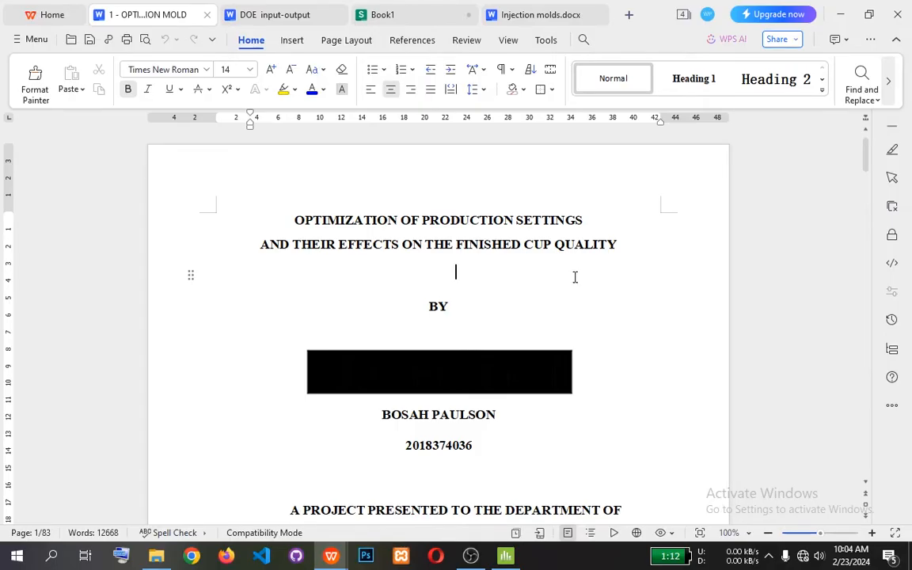
Examine both mold pictures in Injection molds.docx and return to the project document's title page.
click(533, 17)
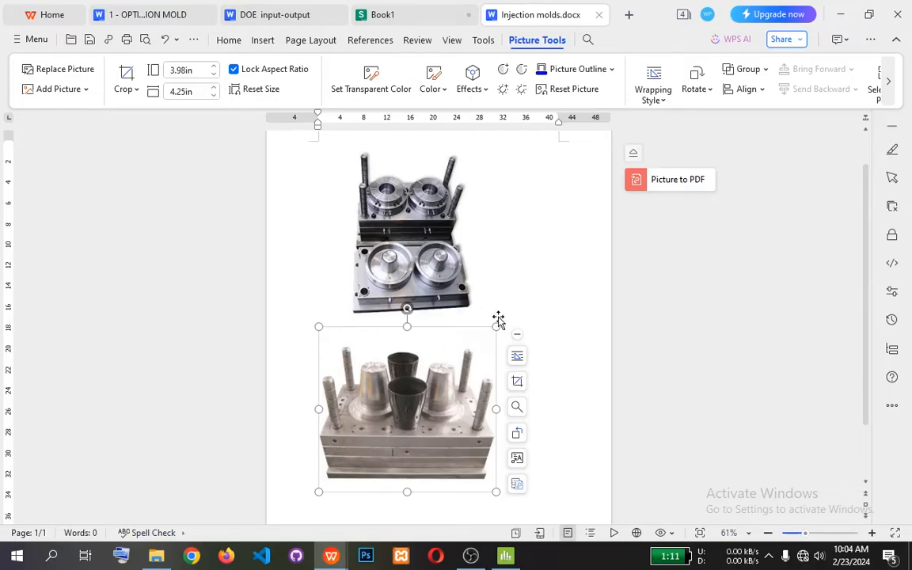
click(447, 277)
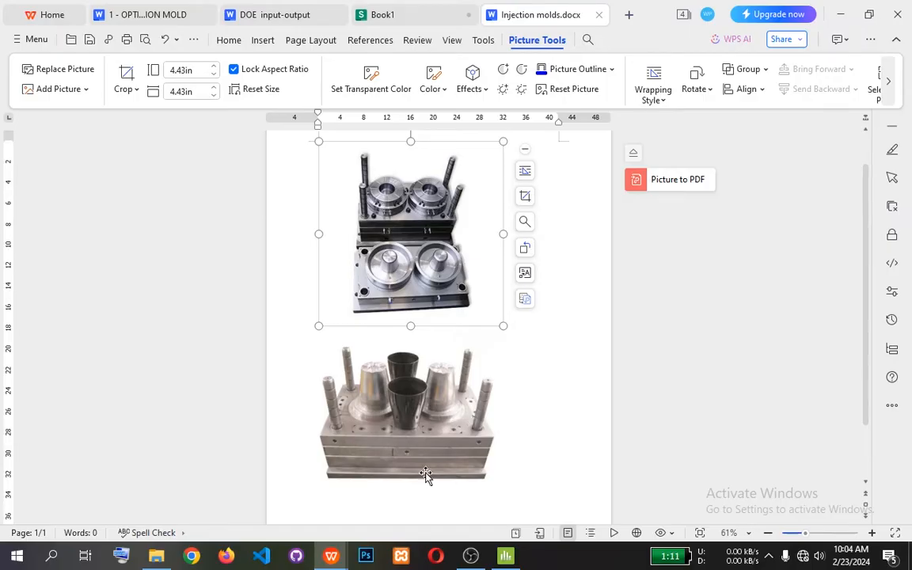
click(399, 434)
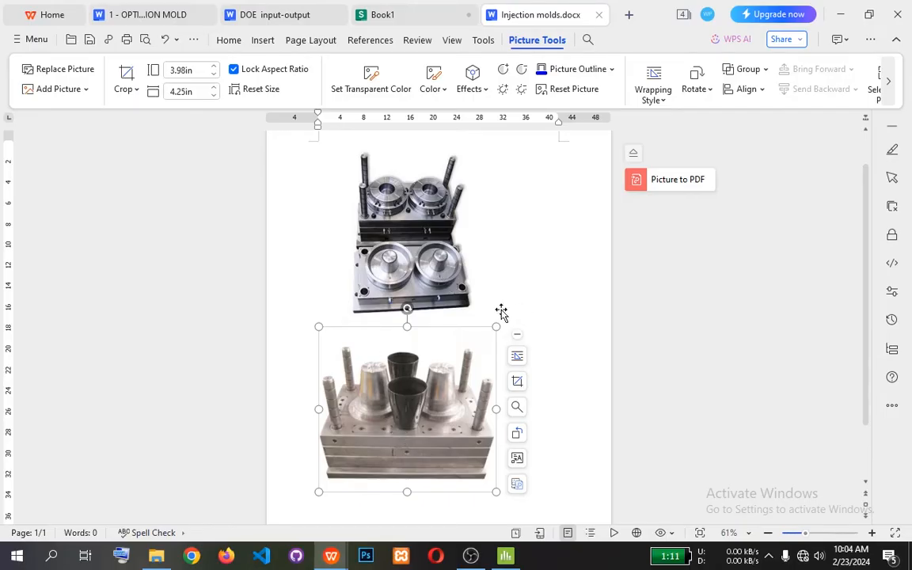
click(143, 16)
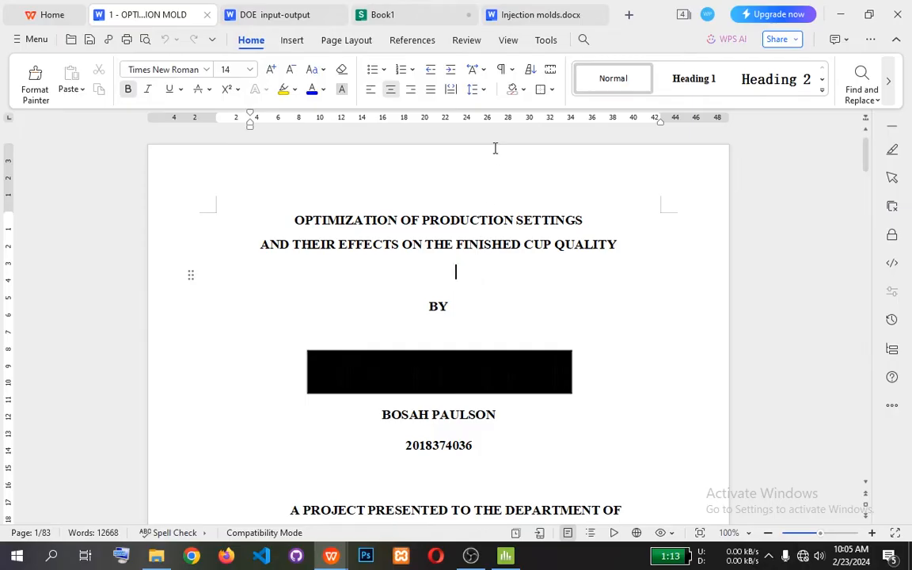
Switch to the Book1 spreadsheet and examine the experiment data, highlighting row 2's input values A2:D2 and response values E2:G2.
click(405, 15)
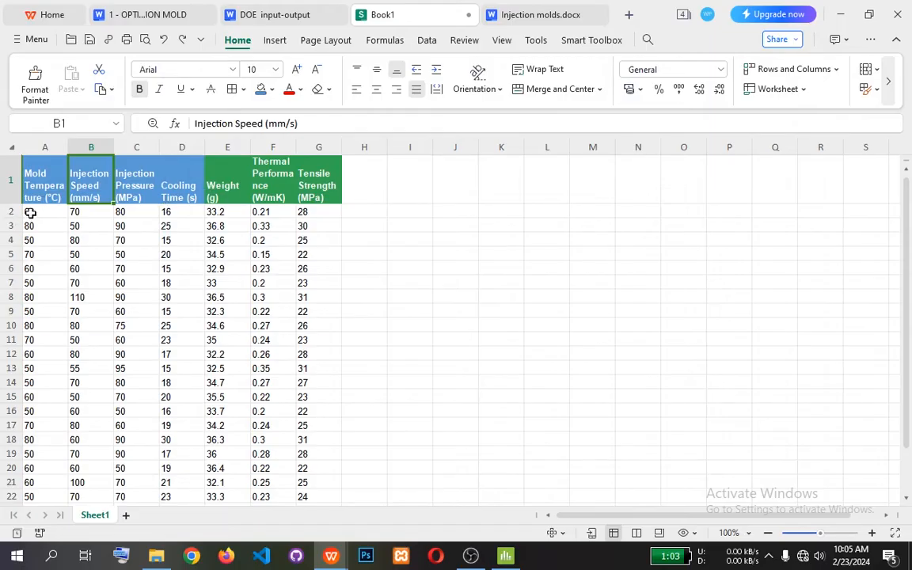
drag(28, 215, 313, 216)
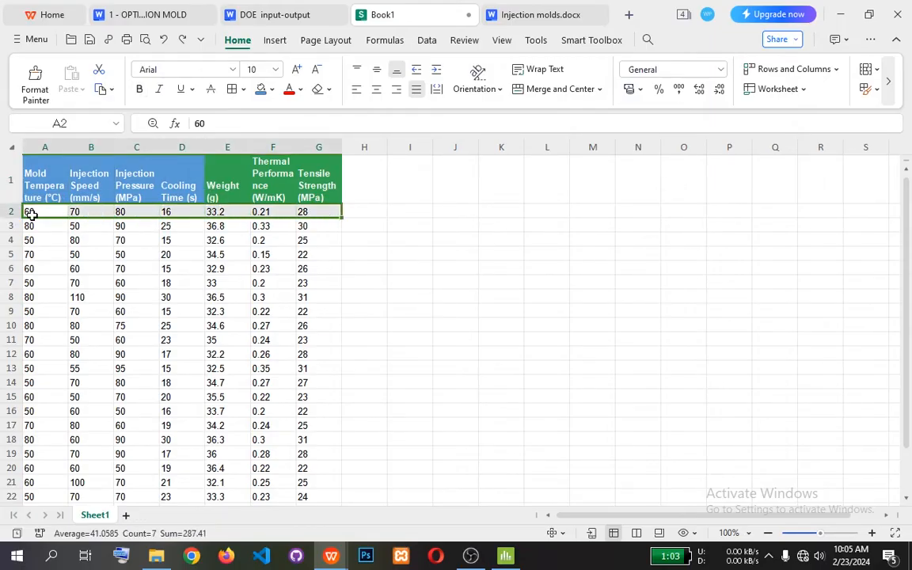
drag(26, 211, 182, 212)
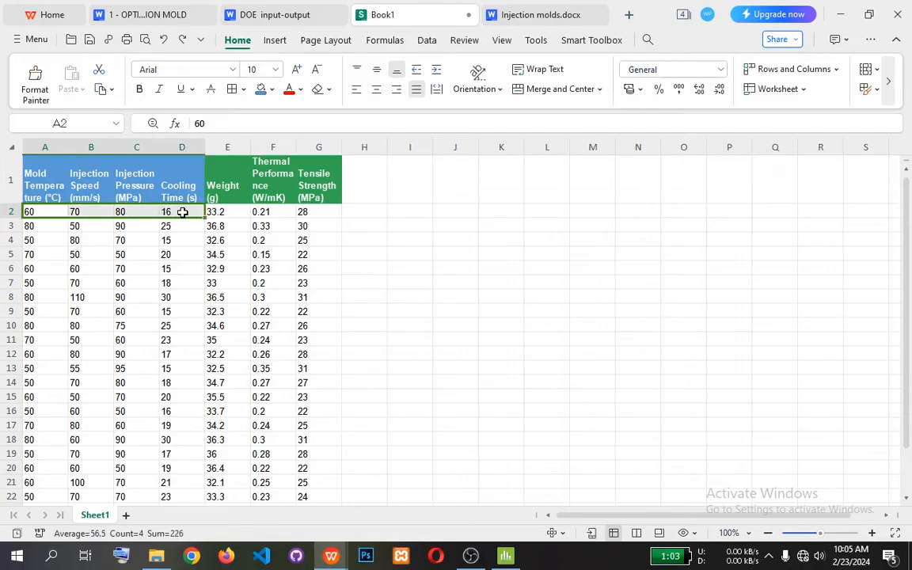
drag(213, 212, 327, 214)
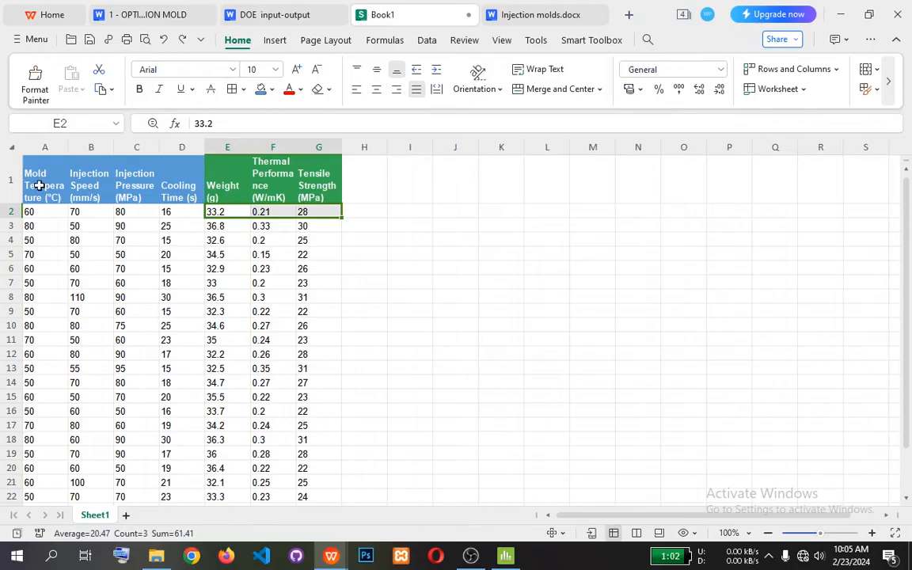
scroll(32, 202, down, 1)
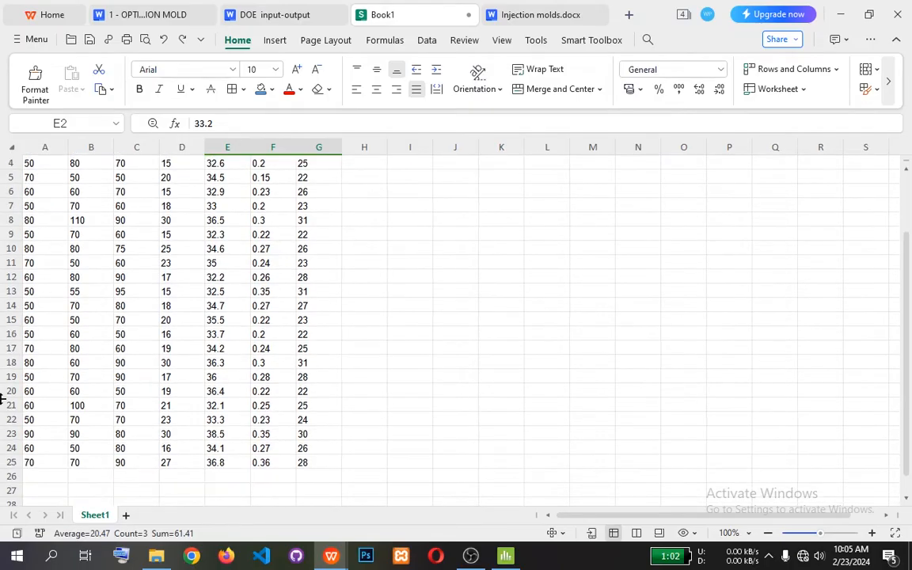
scroll(46, 425, up, 1)
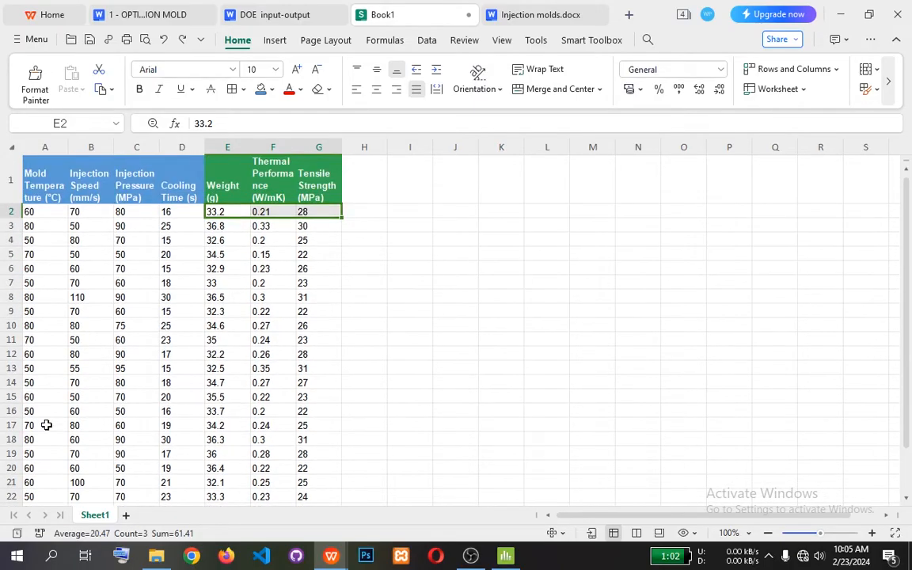
Review the Mold Temperature factor in Book1 alongside the mold pictures in Injection molds.docx.
click(52, 187)
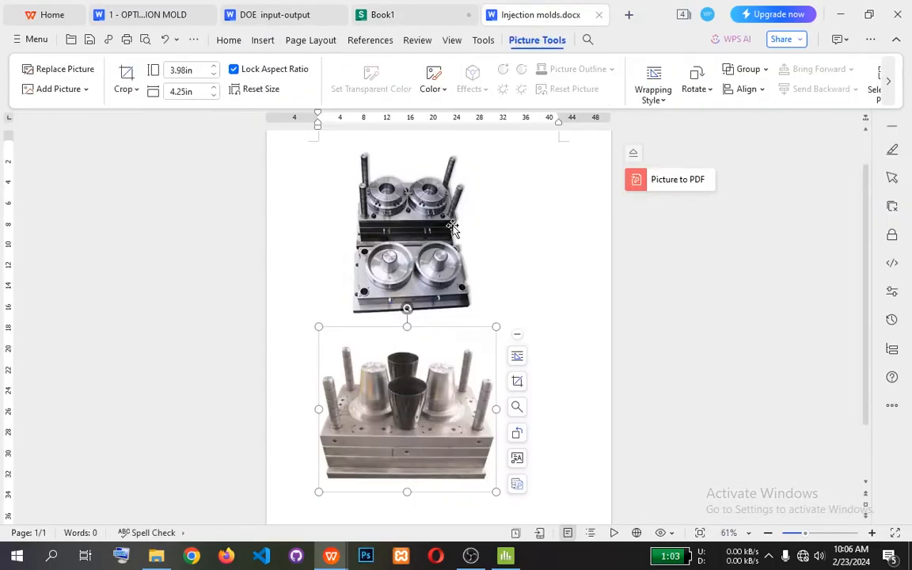
click(510, 15)
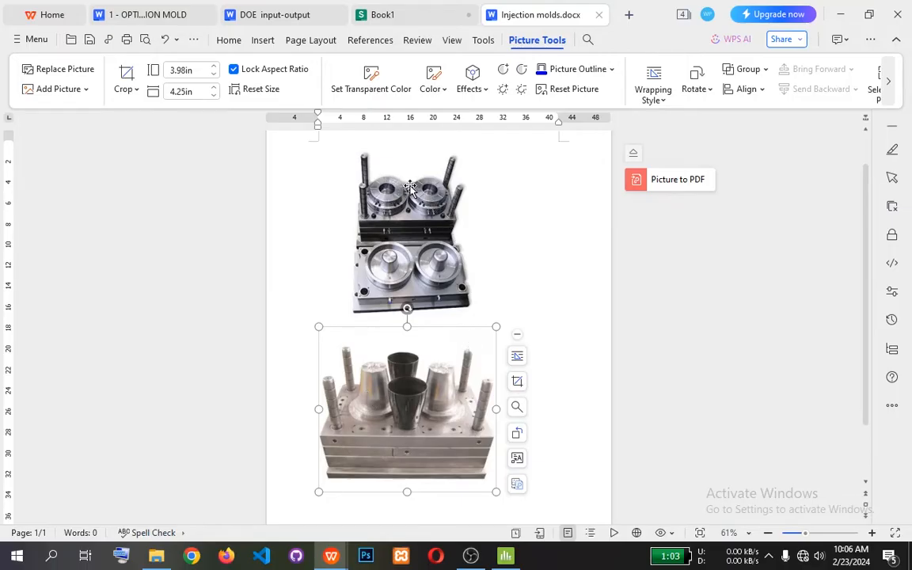
click(372, 14)
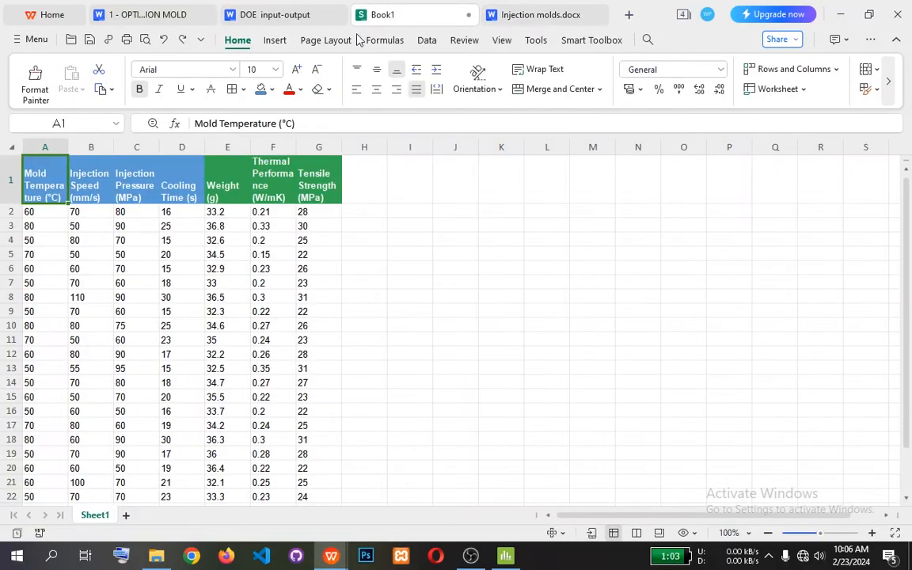
Review the Injection Speed, Injection Pressure and Cooling Time headers and highlight all four input factor headers in A1:D1.
click(90, 186)
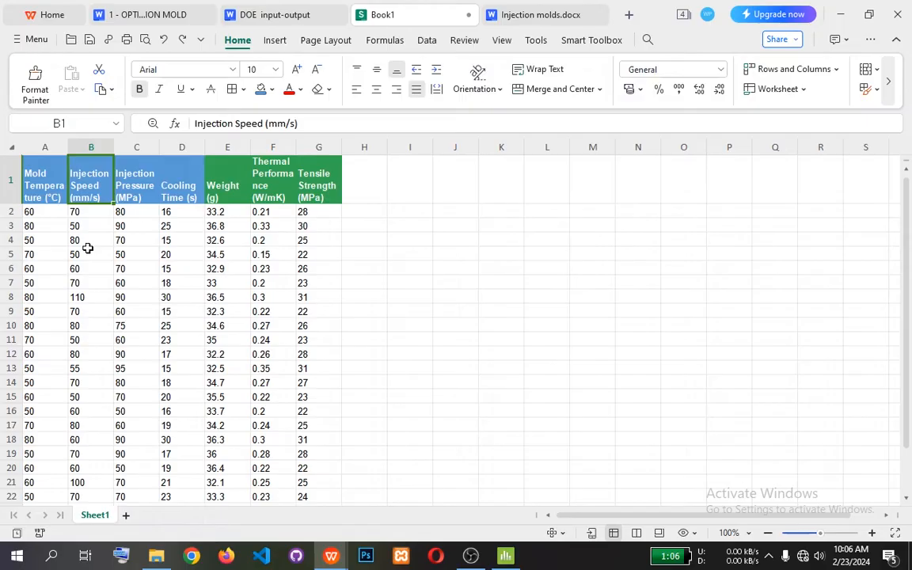
click(115, 169)
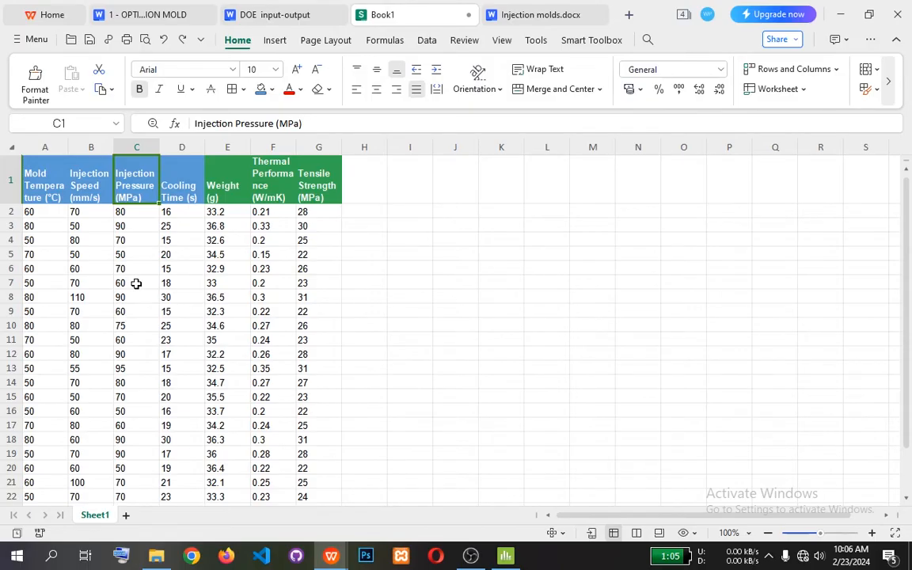
click(160, 180)
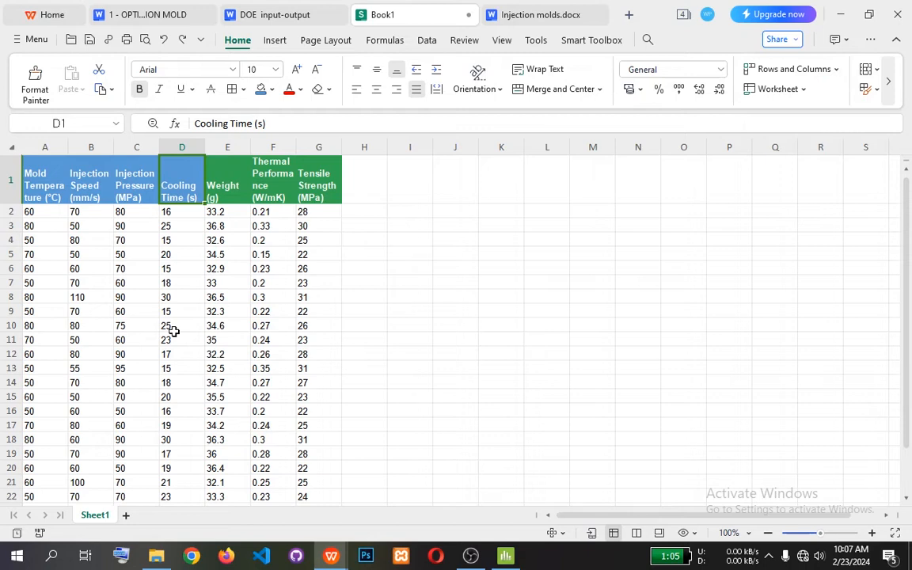
drag(30, 165, 190, 179)
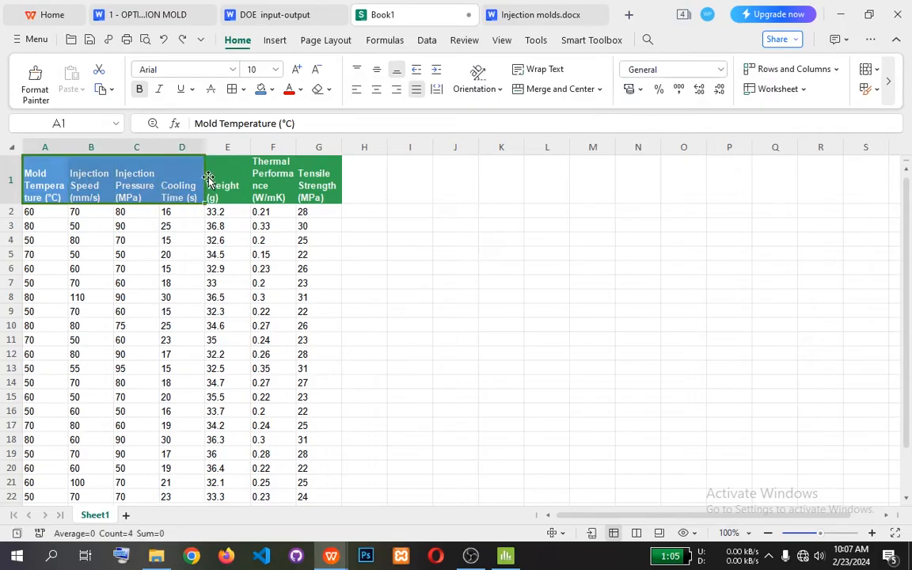
Review the Weight and Thermal Performance response headers in cells E1 and F1.
click(225, 182)
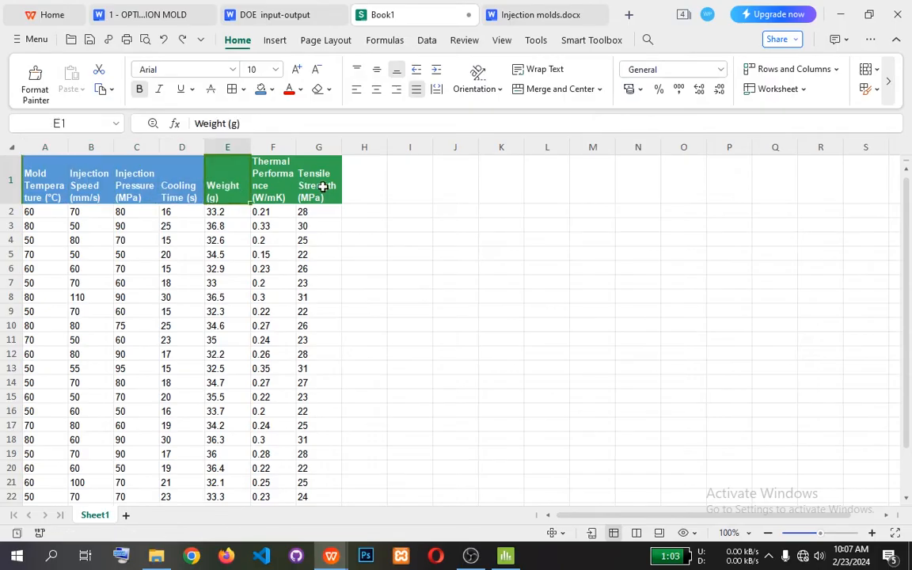
key(F2)
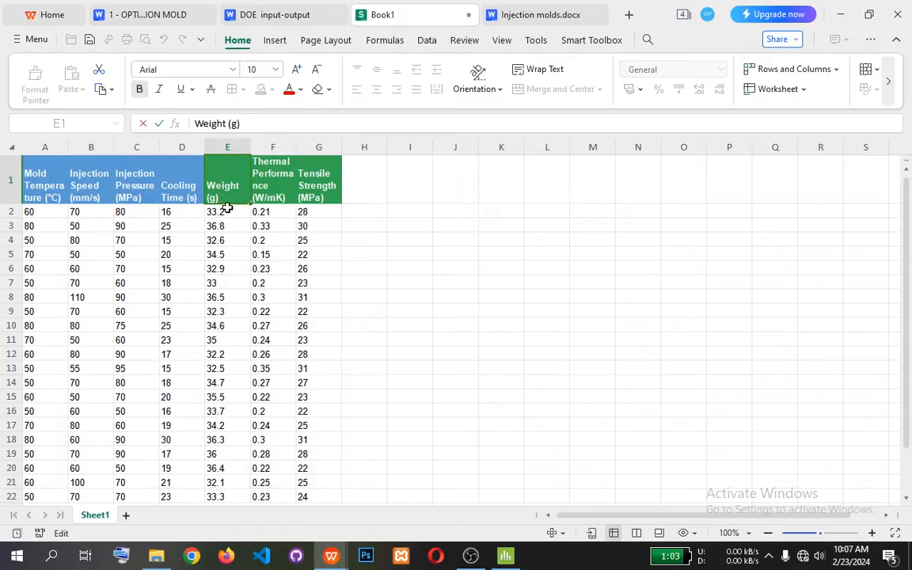
click(227, 207)
click(229, 187)
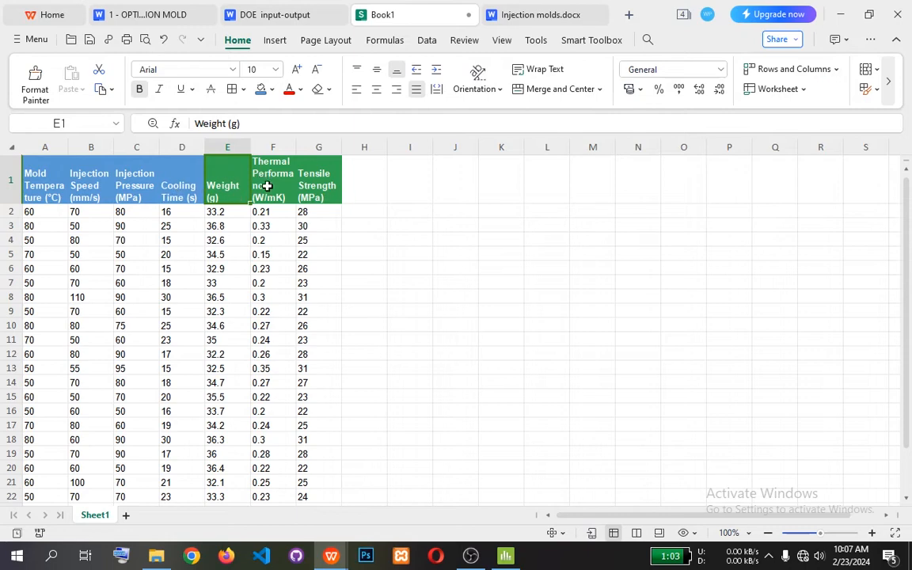
click(266, 186)
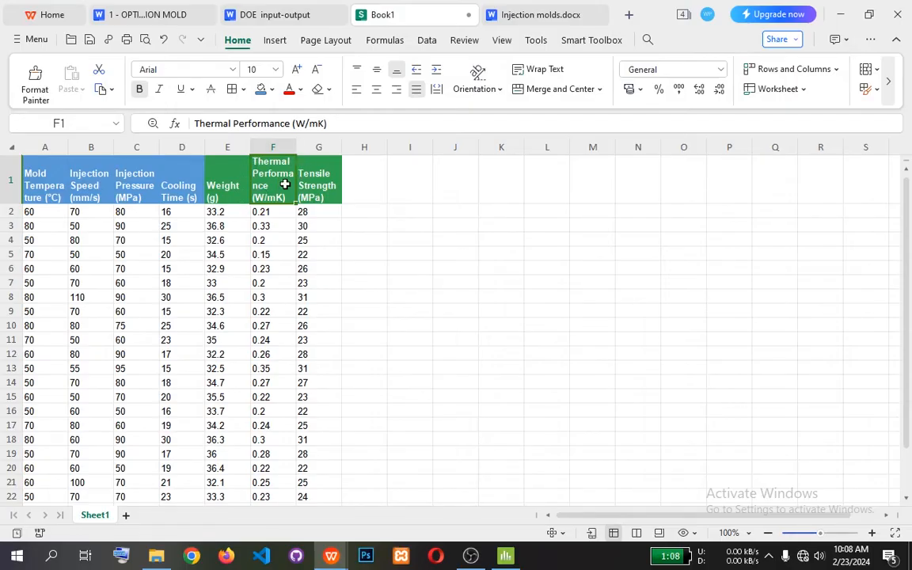
Review the Tensile Strength response header in G1, followed by the four input factor headers in A1:D1.
click(333, 168)
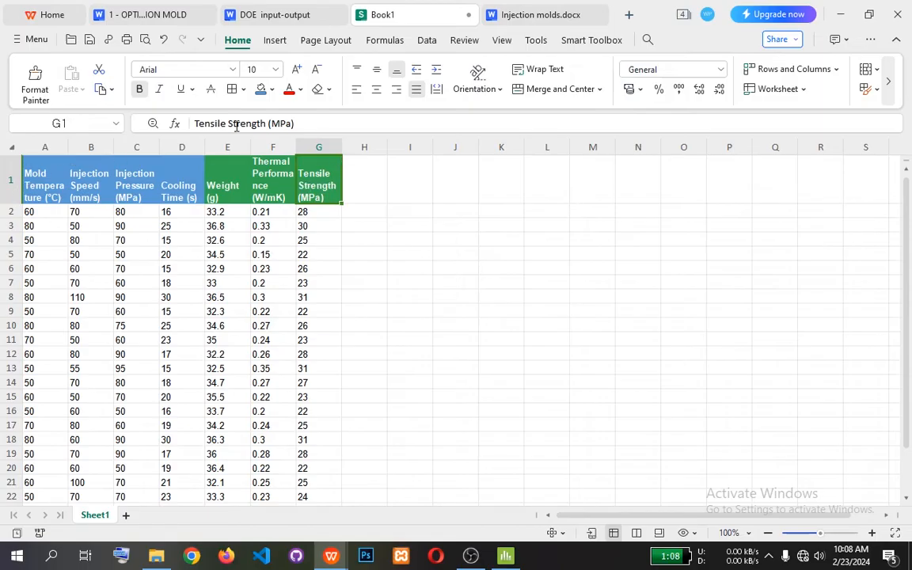
click(35, 172)
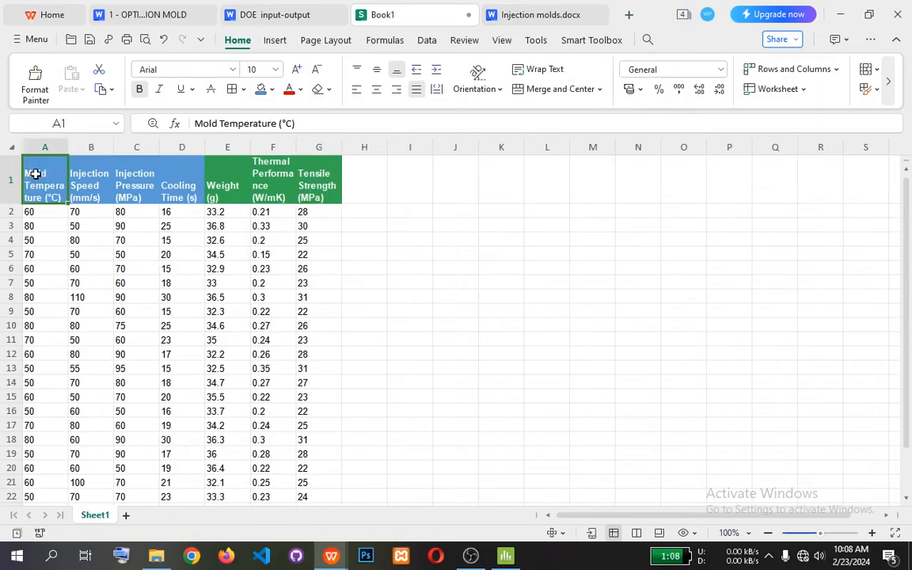
click(93, 174)
click(139, 175)
click(167, 176)
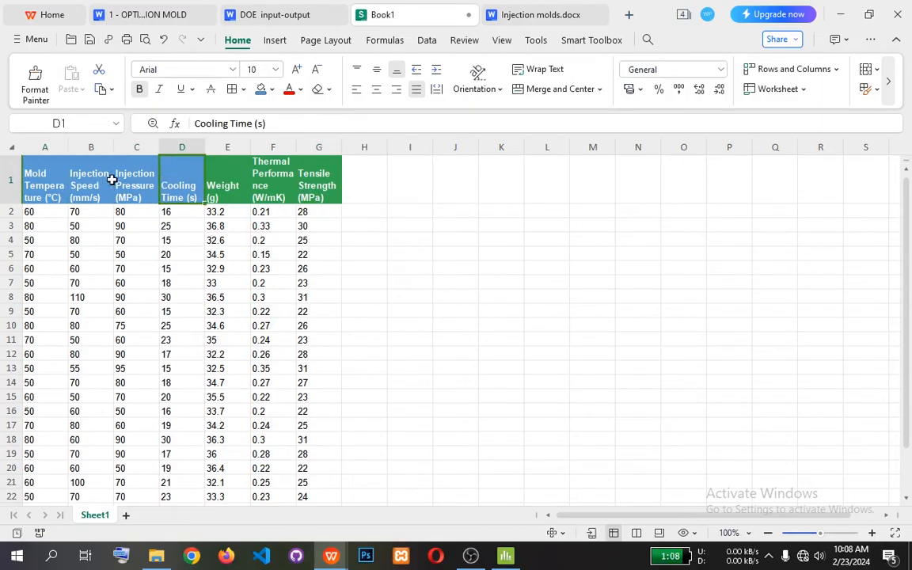
click(122, 178)
Review the Weight, Thermal Performance and Tensile Strength headers in E1:G1 and look over the data rows down to row 25.
click(226, 177)
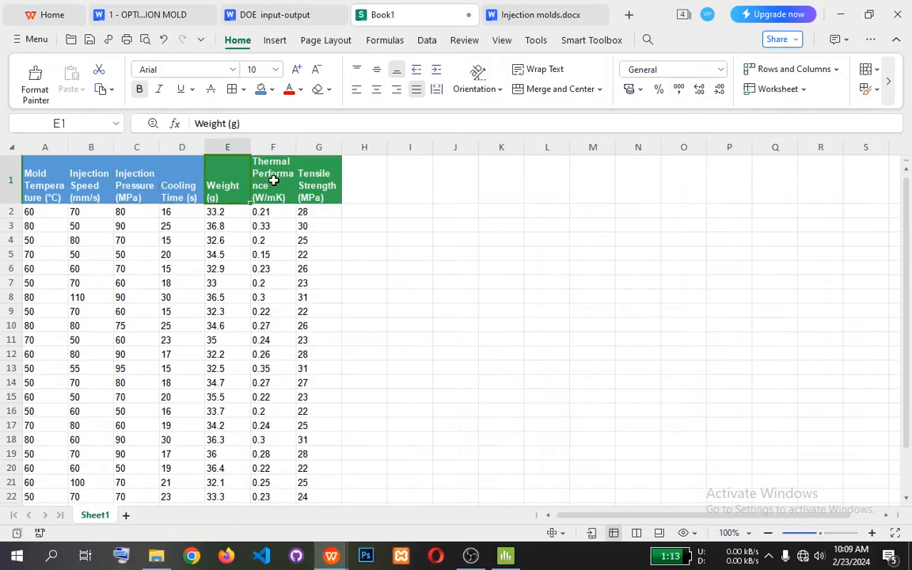
click(257, 176)
click(316, 180)
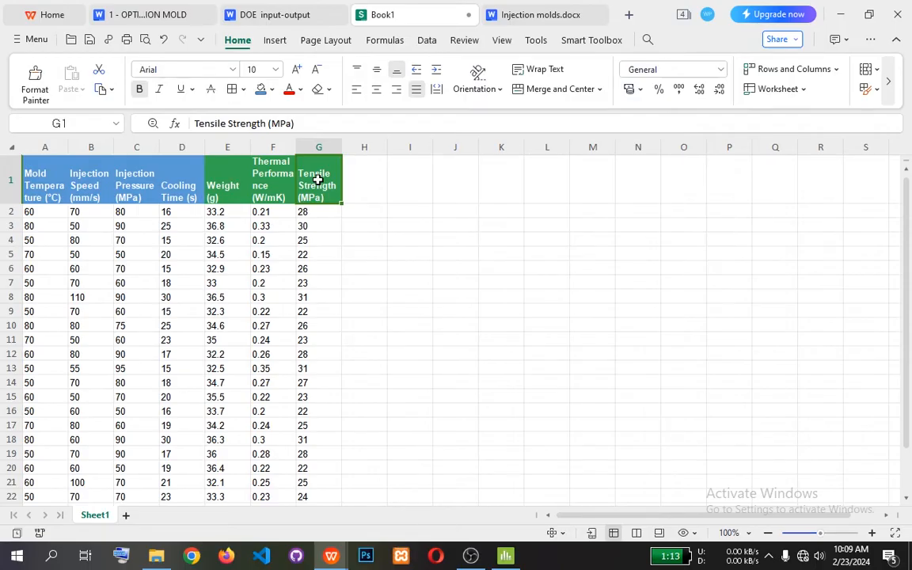
scroll(161, 294, down, 1)
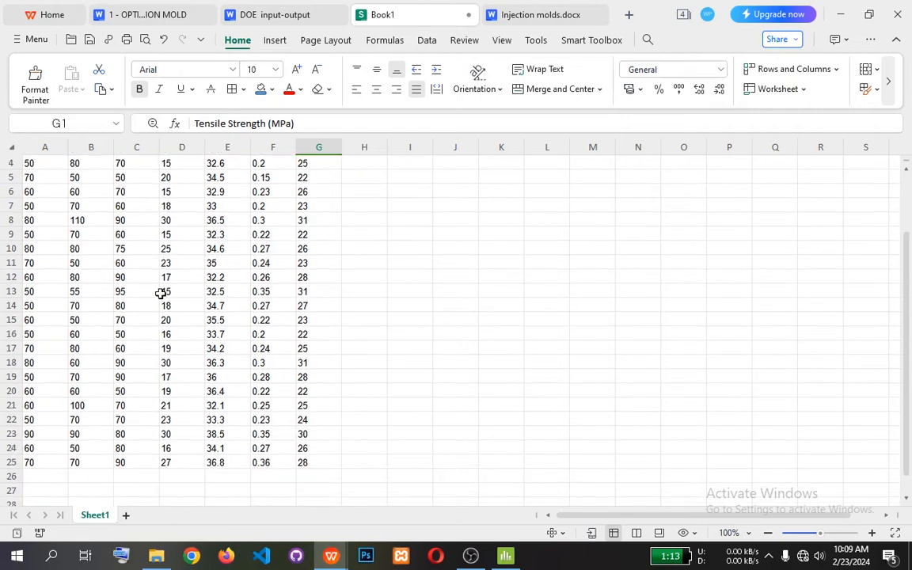
scroll(161, 294, up, 1)
scroll(160, 293, up, 1)
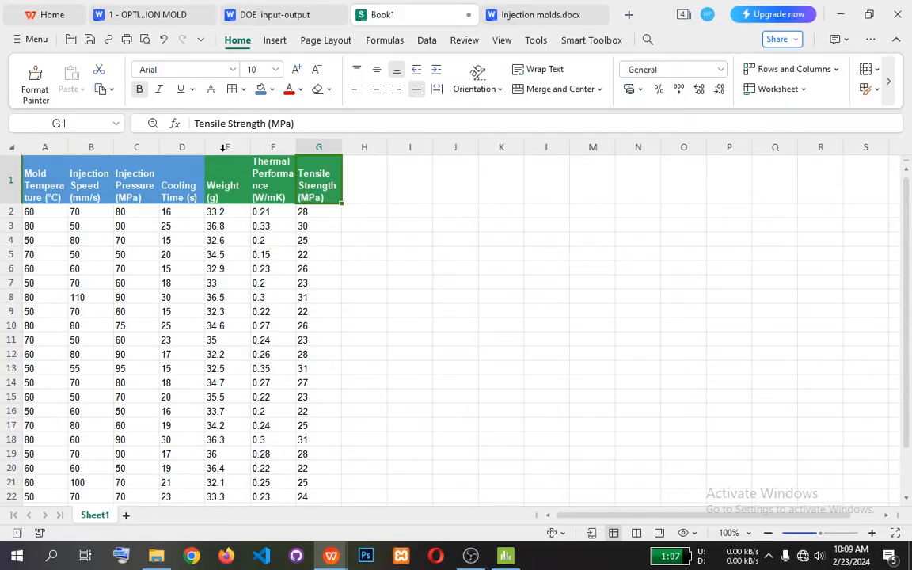
Compare the Mold Temperature header in A1 with the Weight header in E1 as an input-response pair.
click(37, 195)
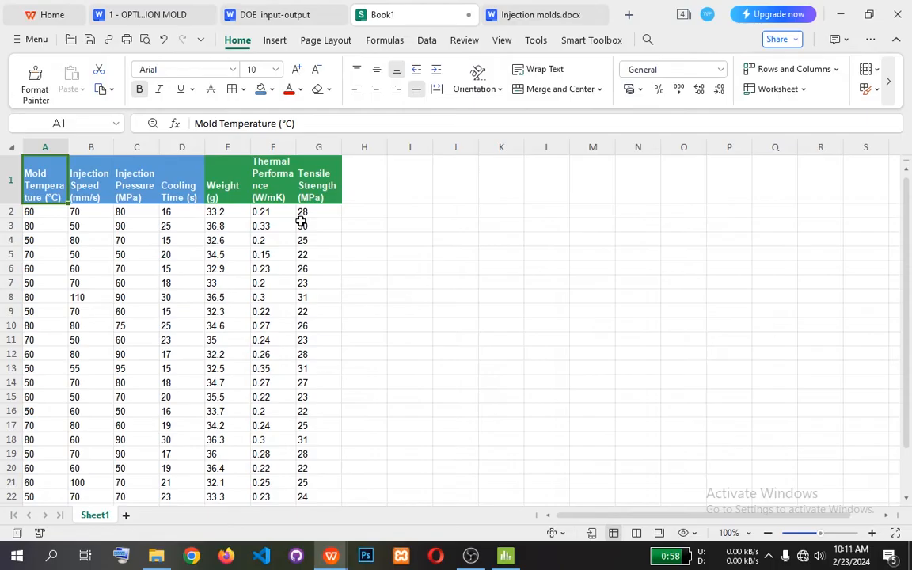
click(358, 217)
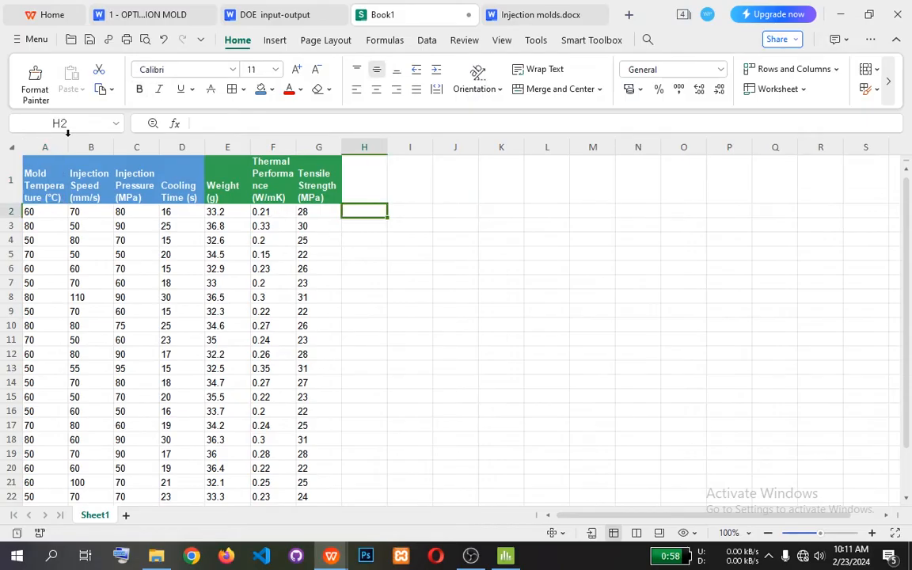
click(34, 184)
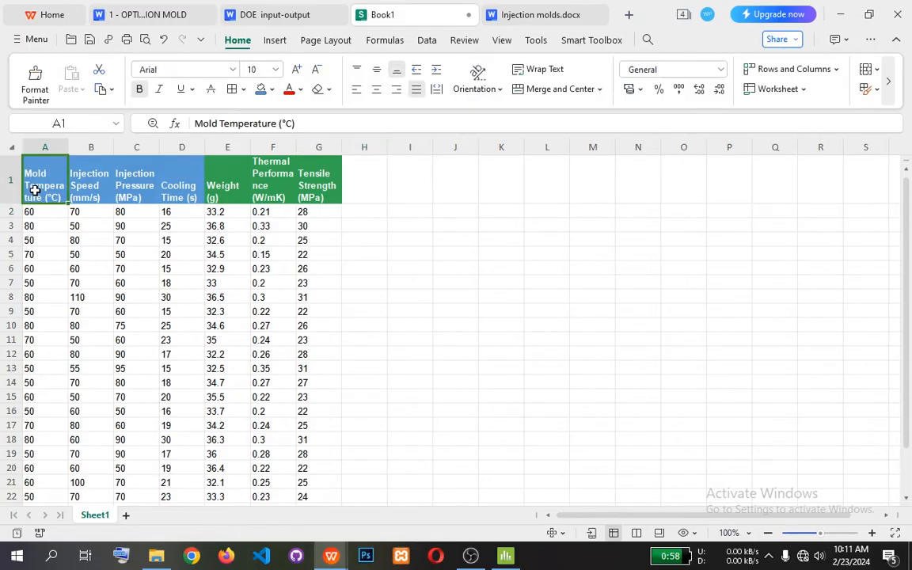
click(230, 190)
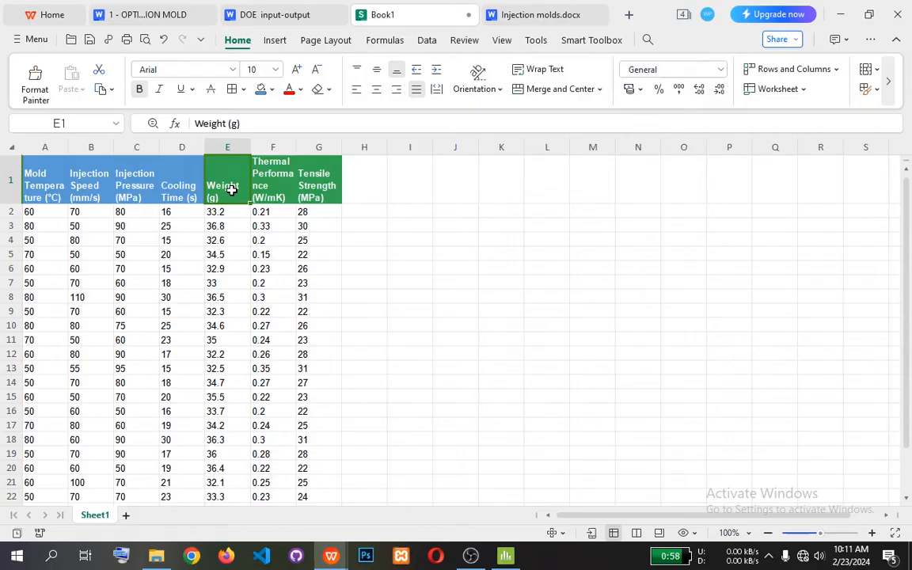
click(34, 195)
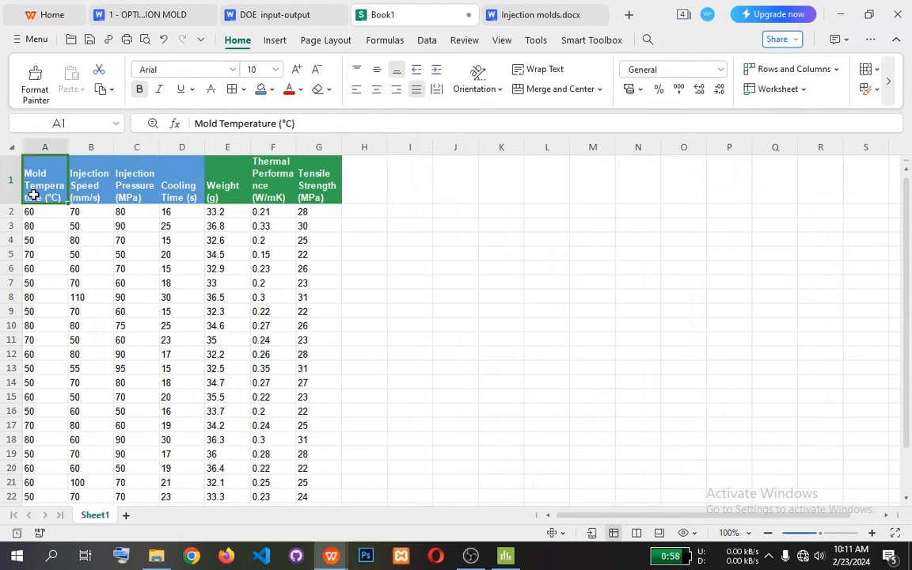
click(222, 170)
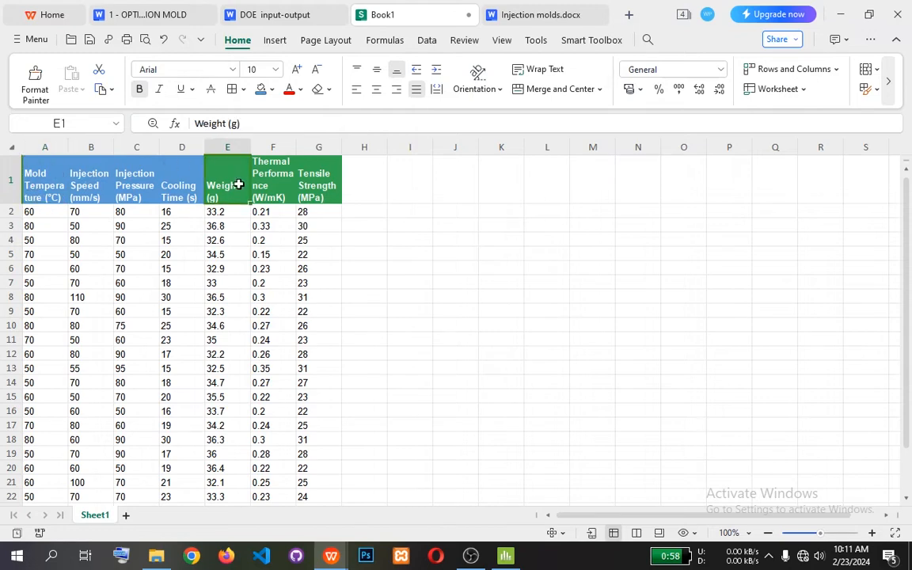
Compare the first run's Mold Temperature value in A2 with its Weight value in E2.
click(45, 212)
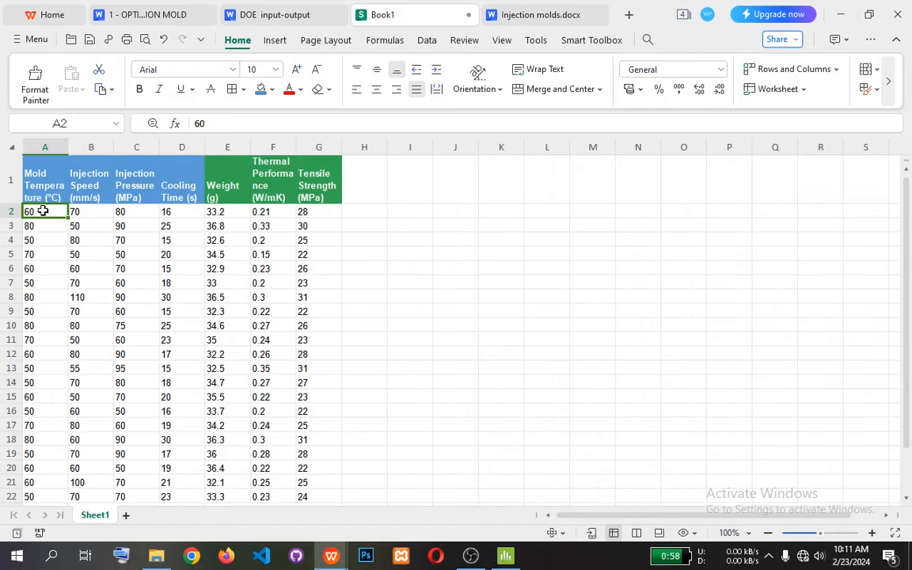
click(223, 213)
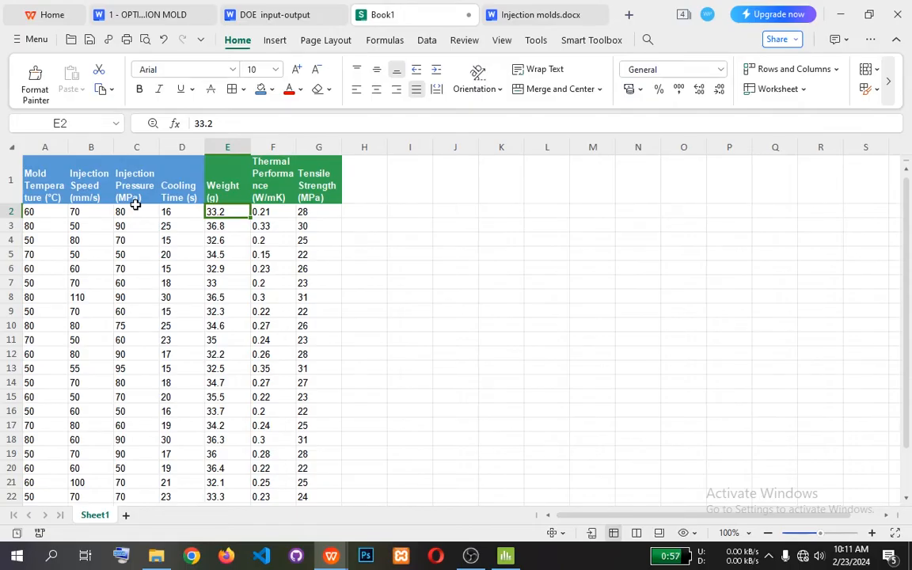
click(37, 211)
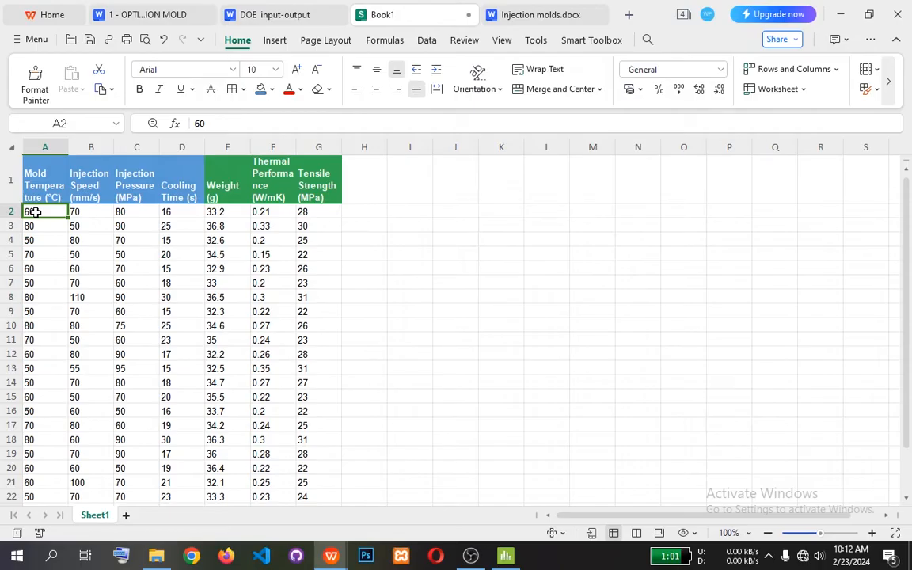
click(227, 210)
click(26, 210)
click(215, 211)
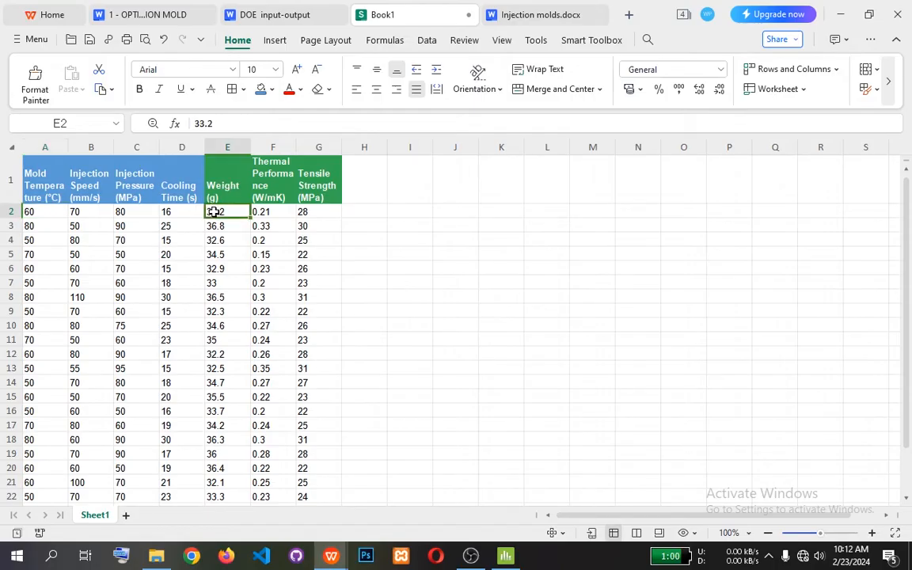
click(42, 209)
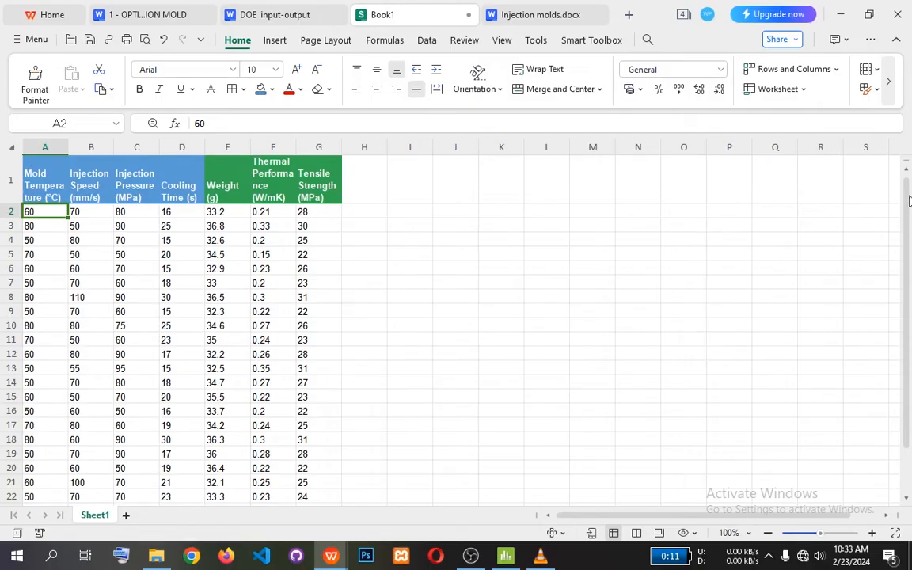
Look through all experiment rows and highlight A2:G5 as an example of quantified factors and responses.
drag(907, 202, 907, 266)
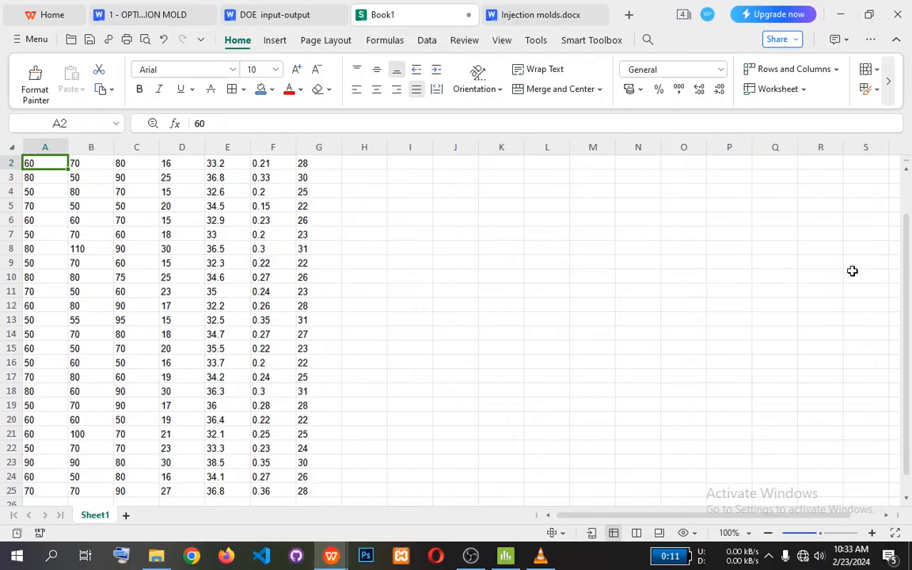
scroll(851, 271, up, 1)
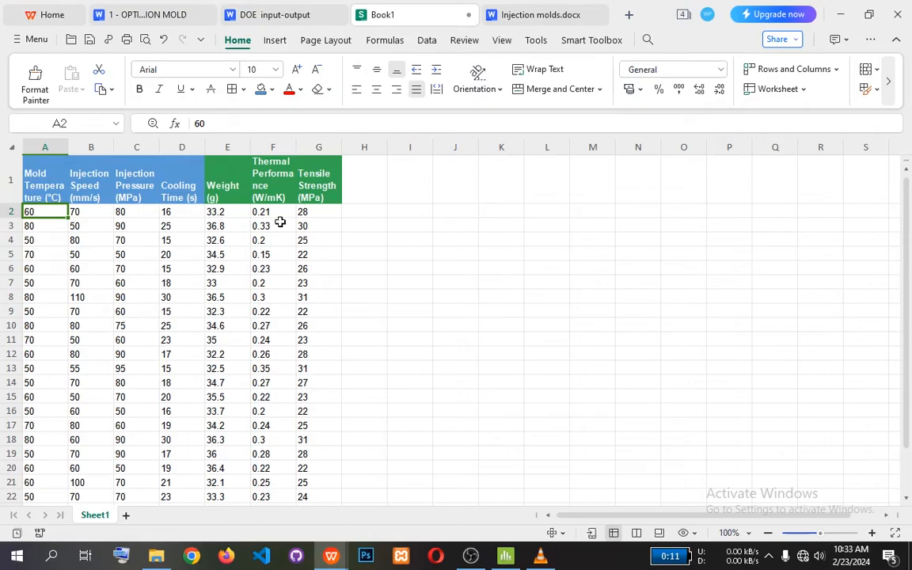
drag(45, 210, 321, 252)
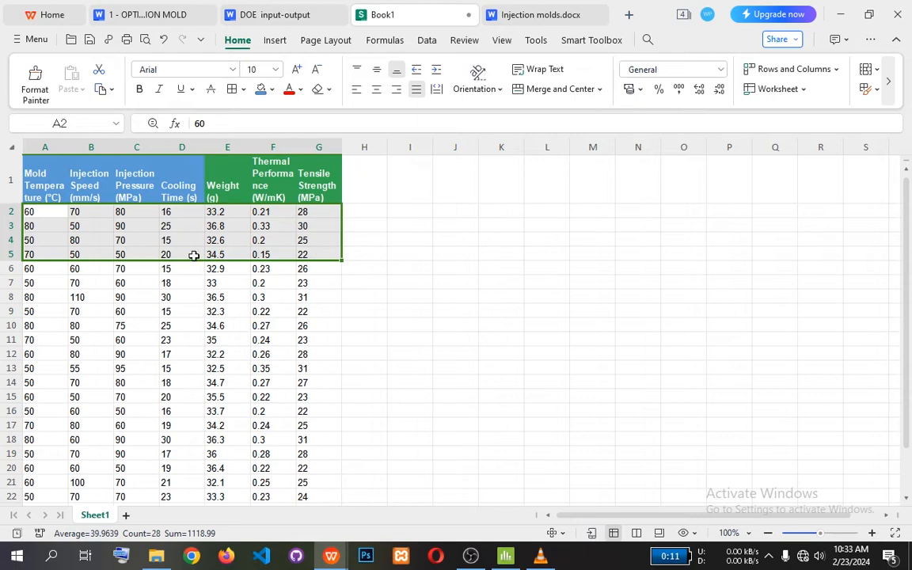
scroll(197, 254, down, 1)
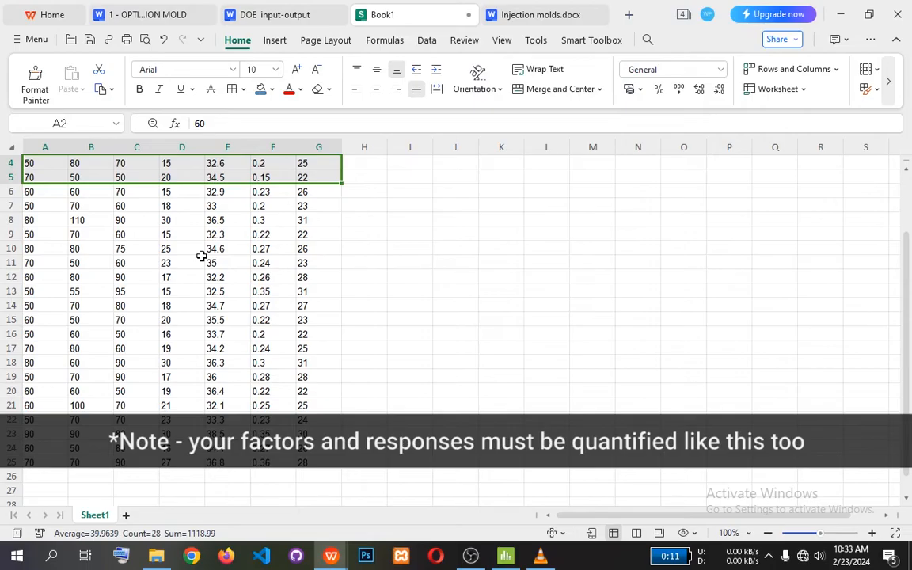
scroll(201, 256, up, 1)
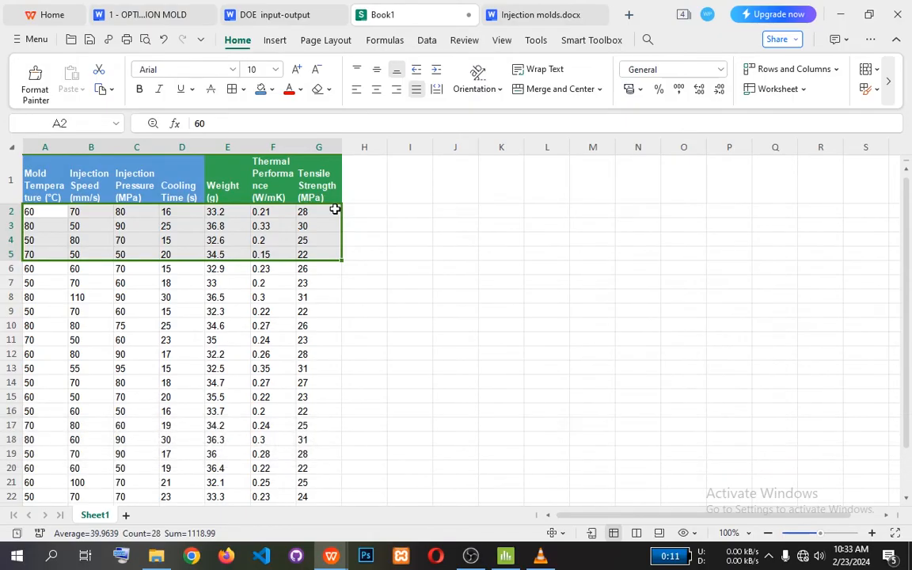
Switch to Minitab to look at the empty Worksheet 1 and return to the Book1 spreadsheet.
click(501, 556)
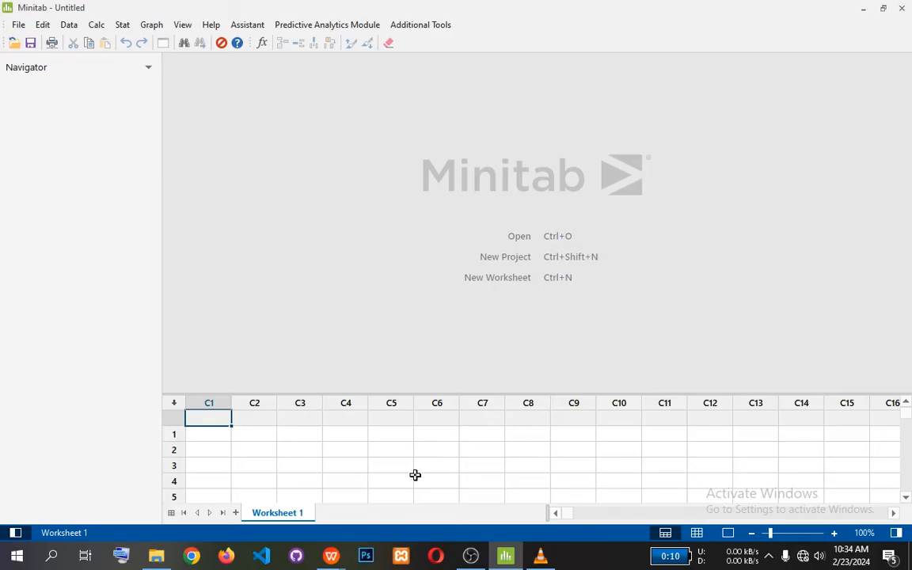
mouse_move(329, 560)
click(273, 519)
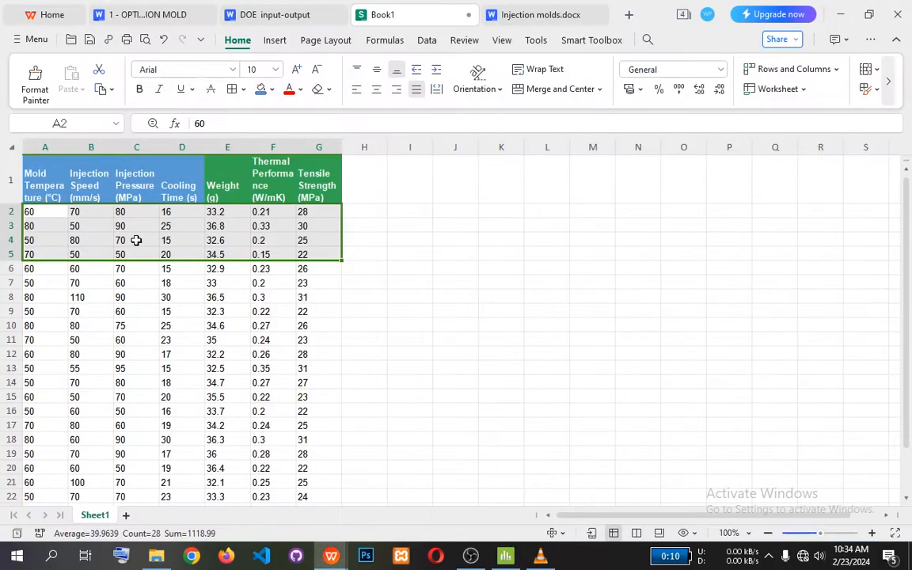
Copy the whole Book1 data table with its headers and paste it into Minitab's Worksheet 1, starting at column C1's name cell.
click(52, 173)
key(ctrl+a)
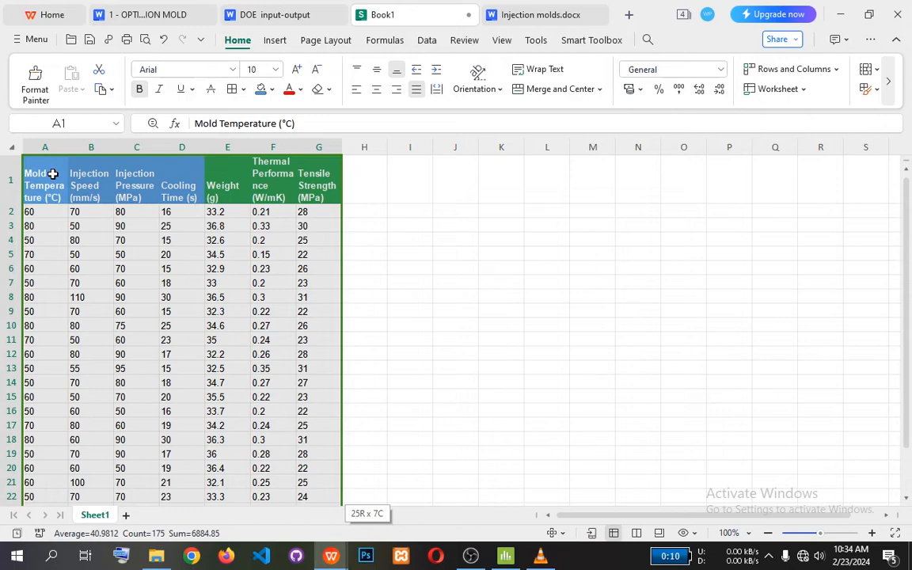
key(ctrl+c)
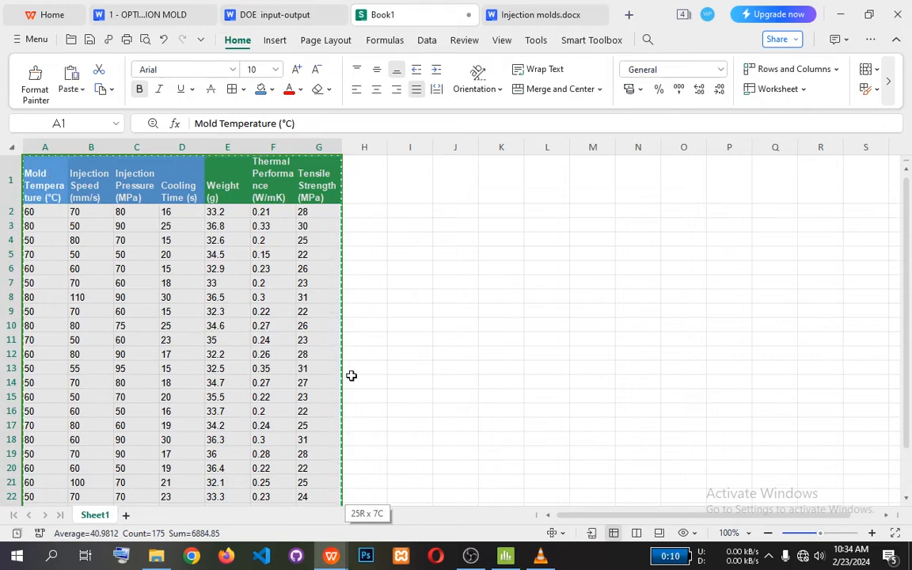
click(502, 558)
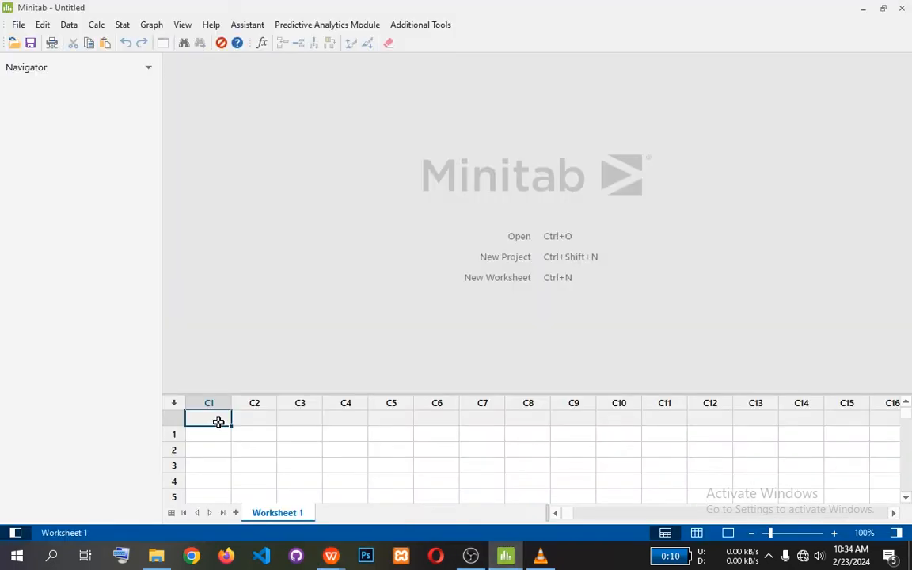
key(ctrl+v)
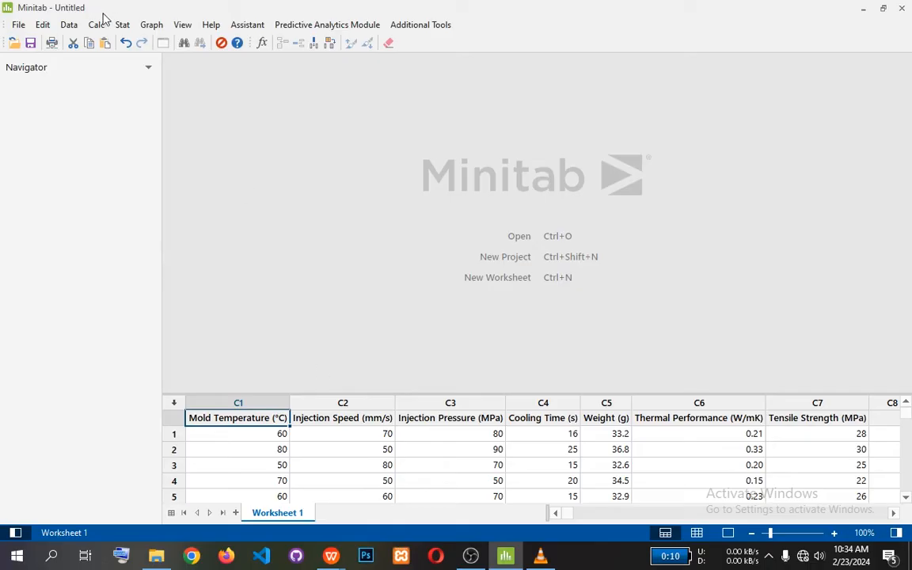
Start Analyze Response Surface Design for the DOE data and agree to provide the design information.
click(123, 26)
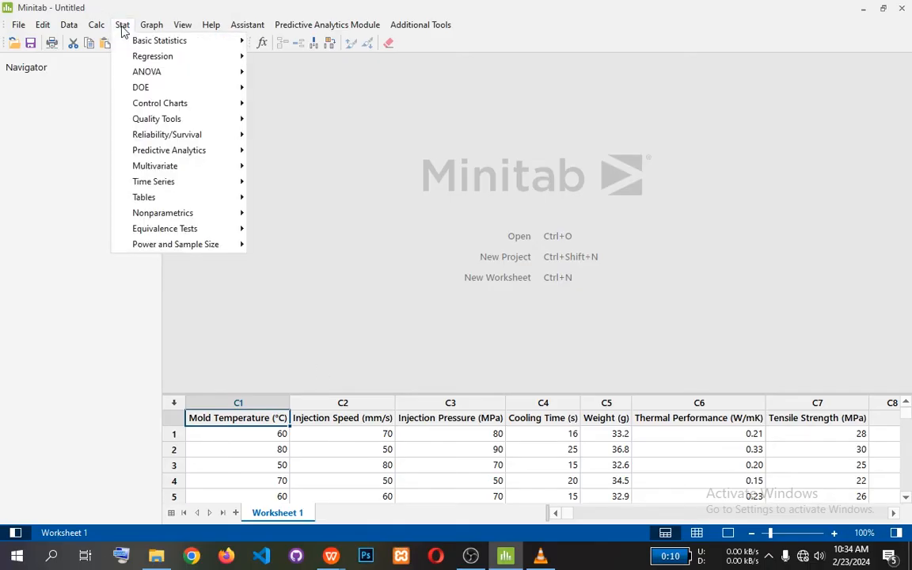
mouse_move(150, 92)
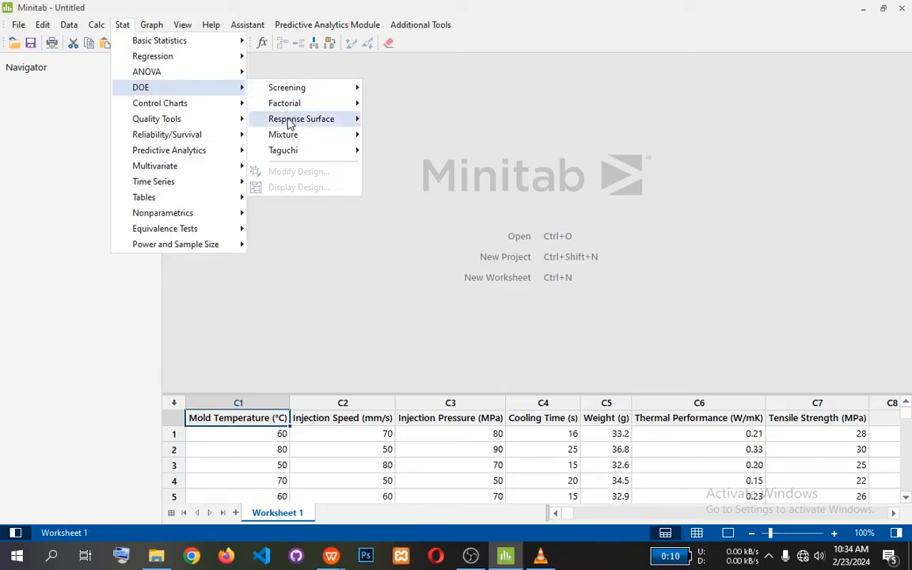
mouse_move(290, 124)
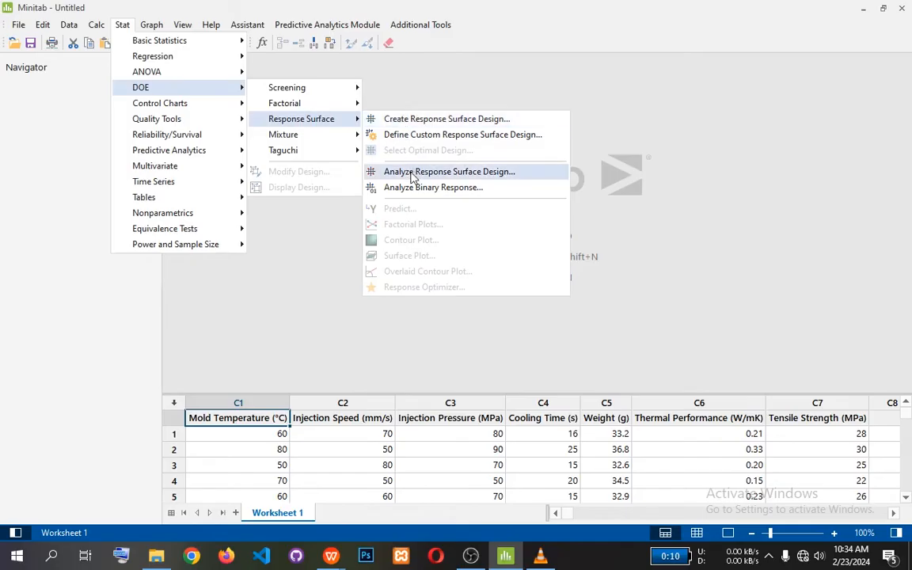
click(411, 175)
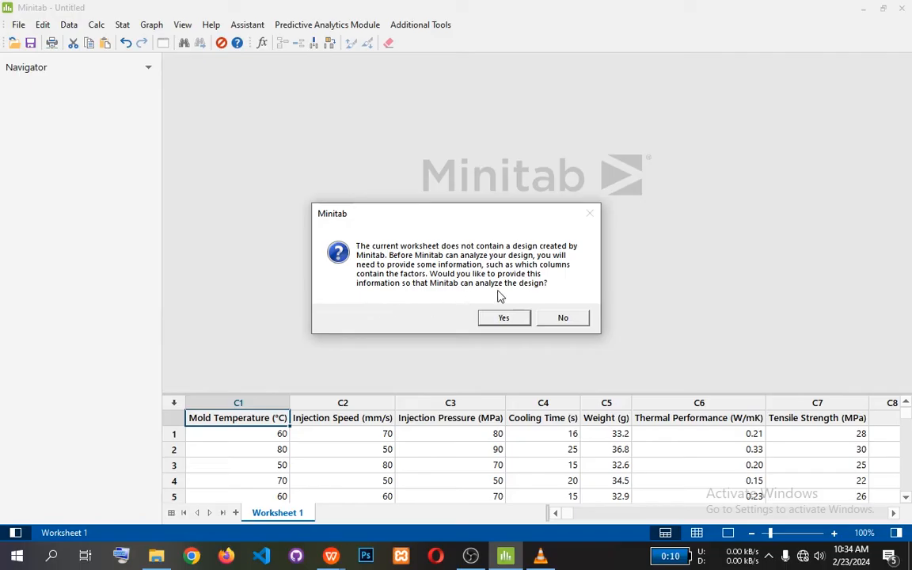
click(507, 318)
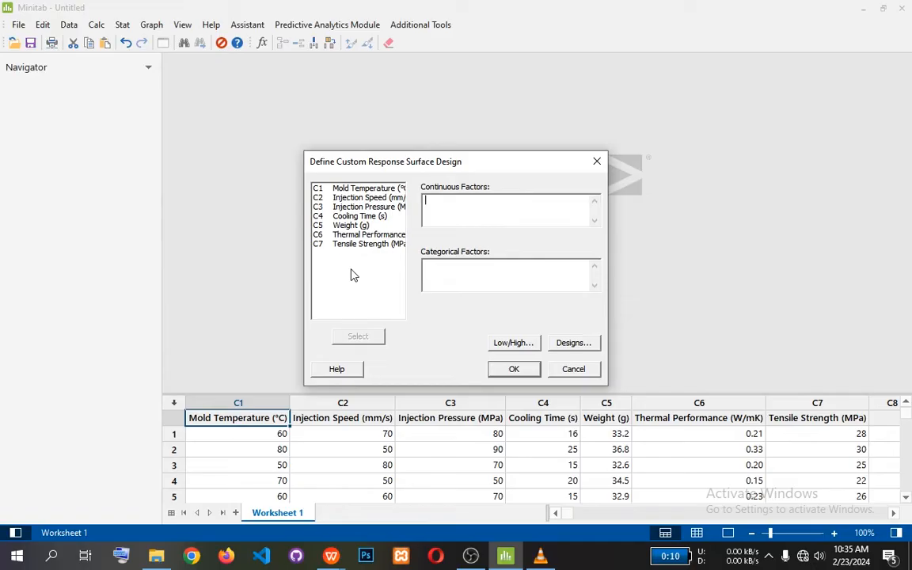
Assign Mold Temperature, Injection Speed, Injection Pressure and Cooling Time as the continuous factors of the custom response surface design.
click(383, 190)
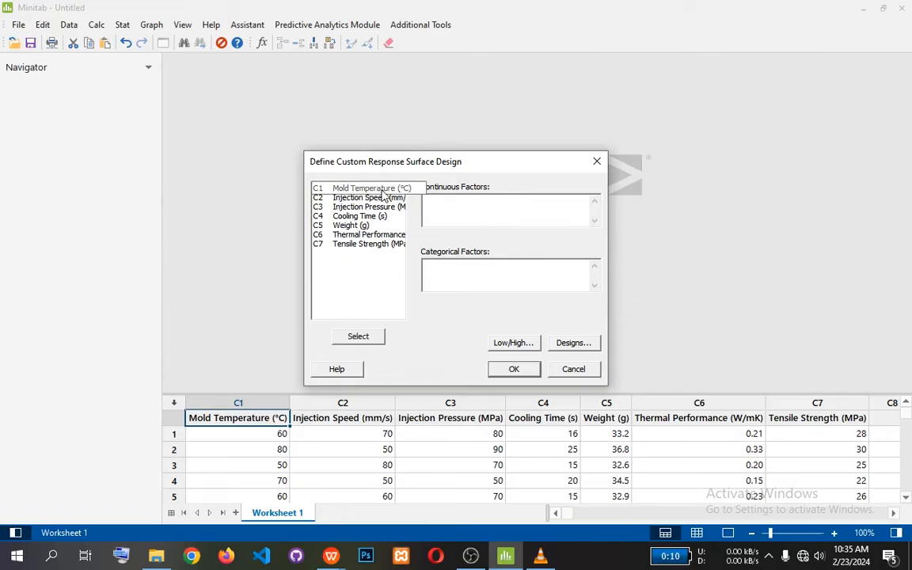
double_click(383, 190)
double_click(376, 199)
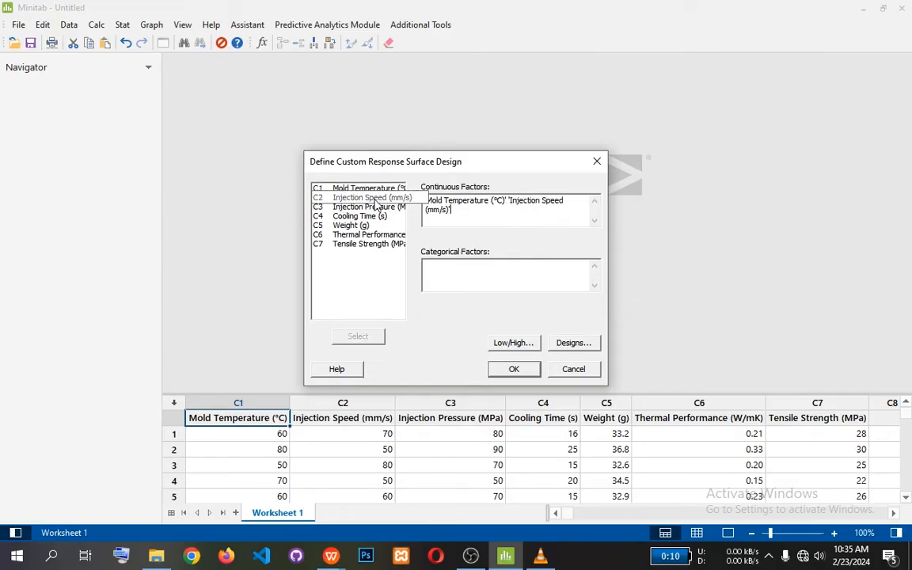
double_click(368, 207)
double_click(367, 217)
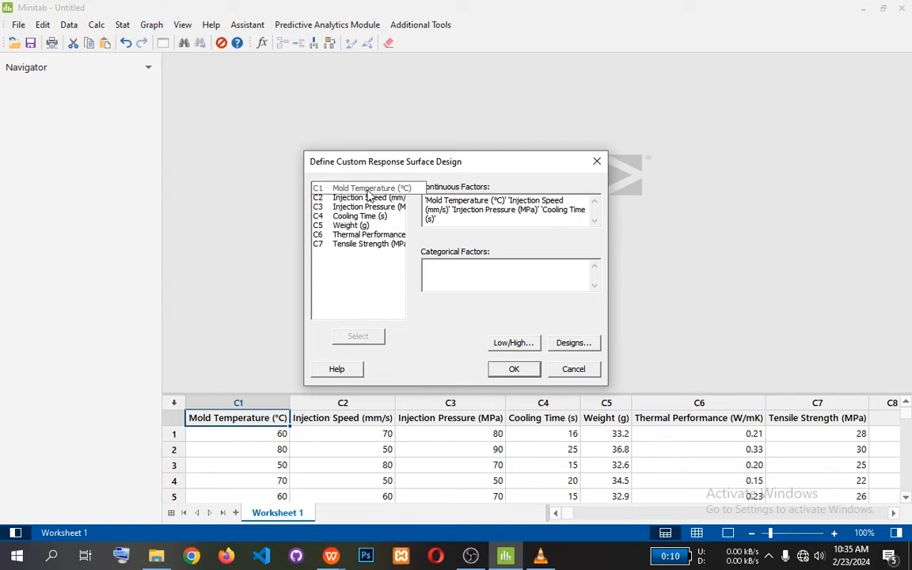
click(379, 190)
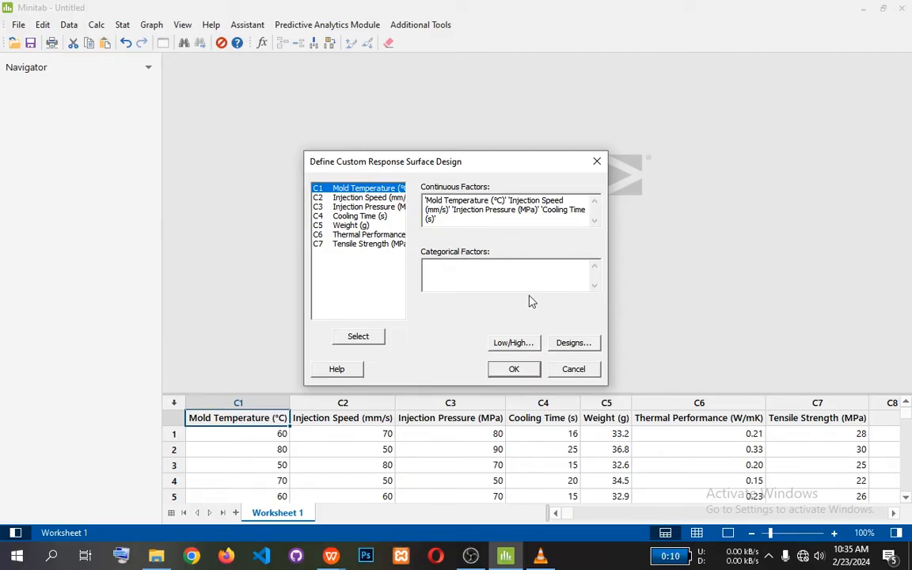
Review and accept the four factors' low and high values as uncoded data, and finish defining the custom design.
click(516, 346)
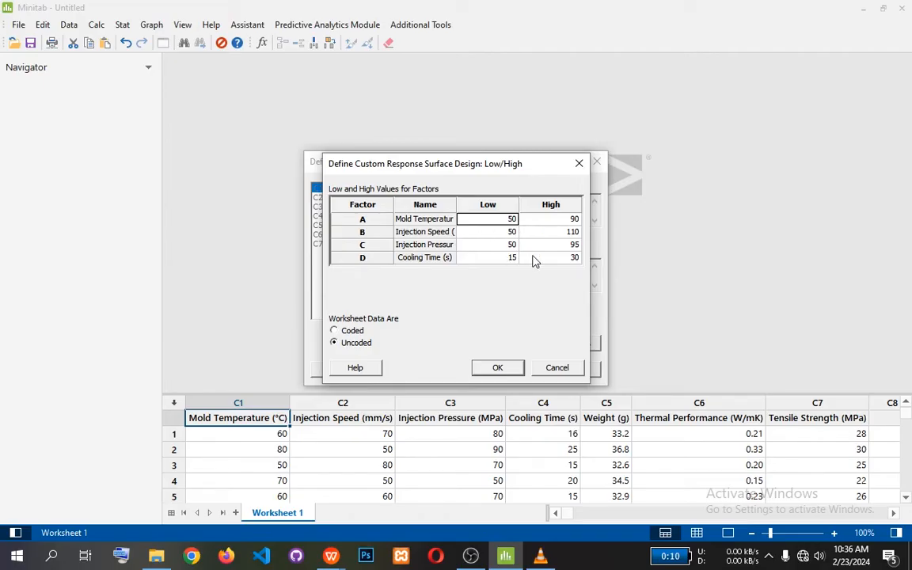
click(498, 368)
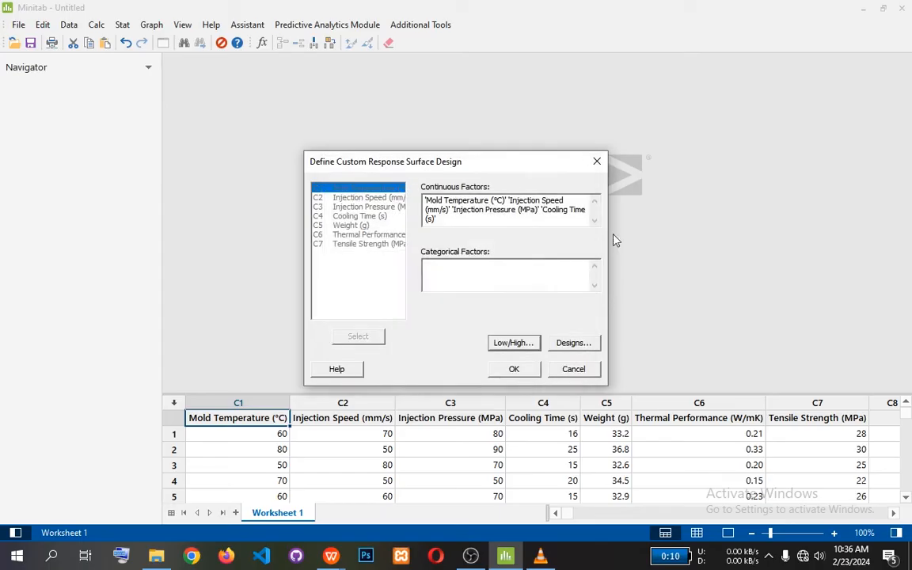
click(515, 369)
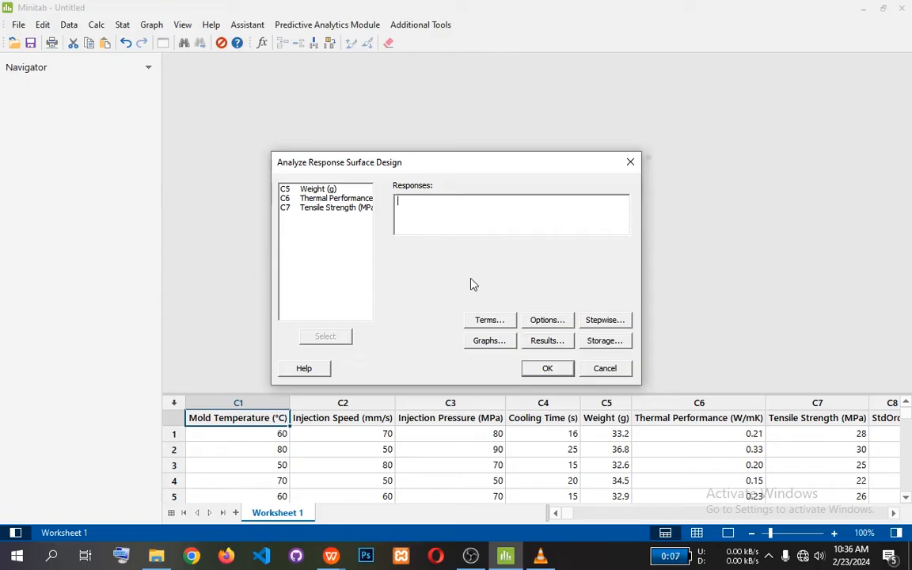
Add Weight, Thermal Performance and Tensile Strength as the responses for the response surface analysis.
double_click(320, 190)
double_click(322, 198)
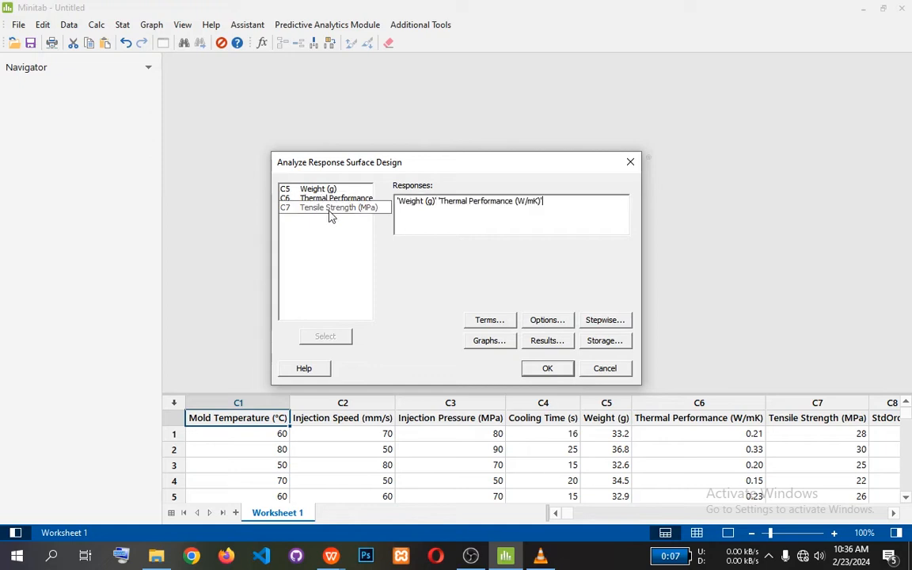
double_click(331, 209)
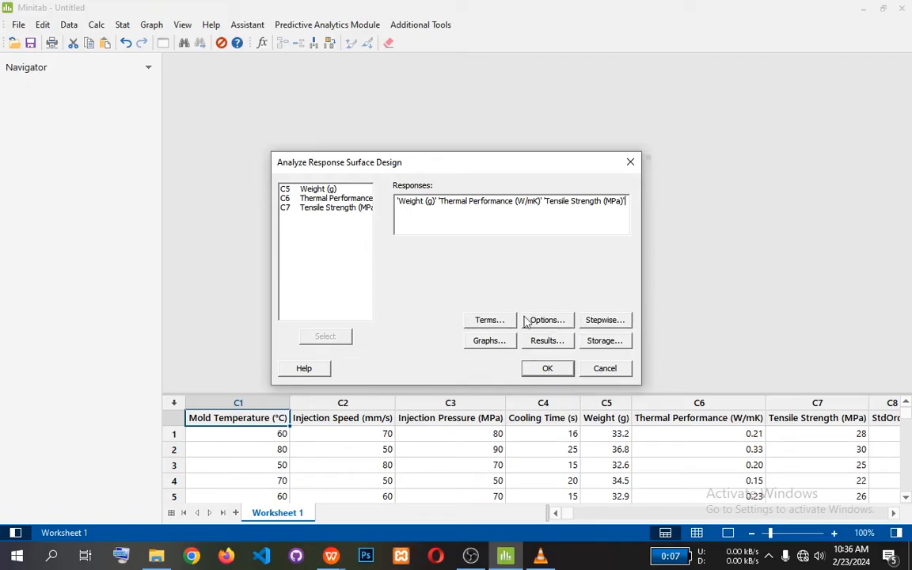
Set the analysis terms to the full quadratic model and accept them.
click(492, 321)
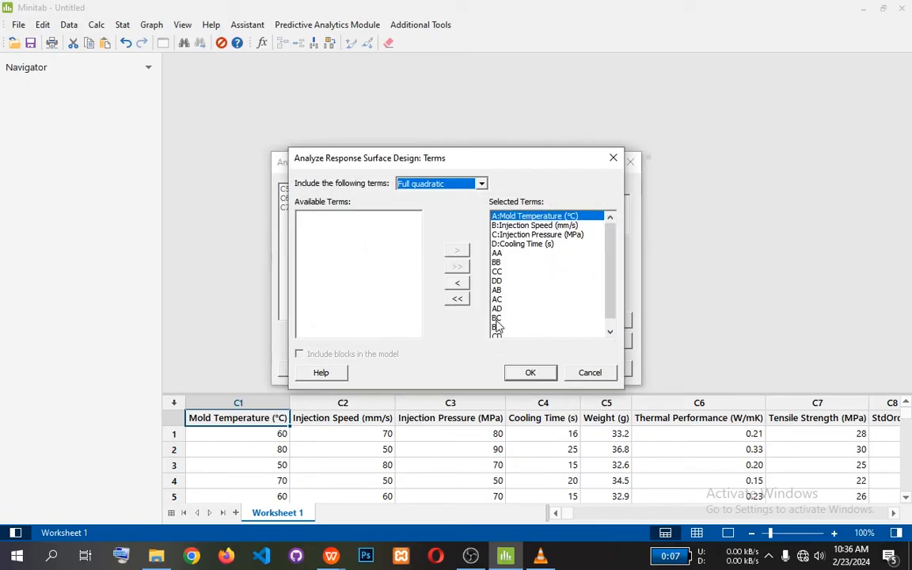
click(480, 185)
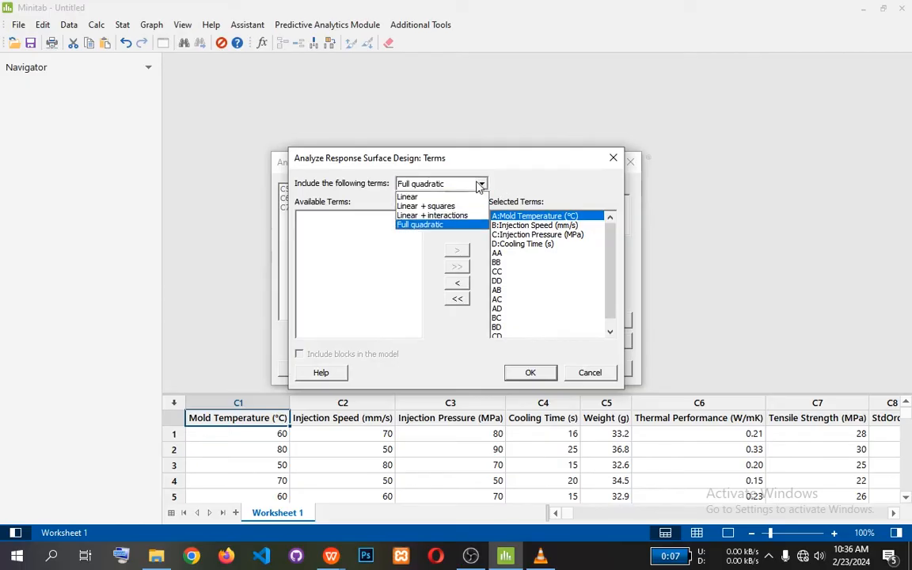
click(474, 227)
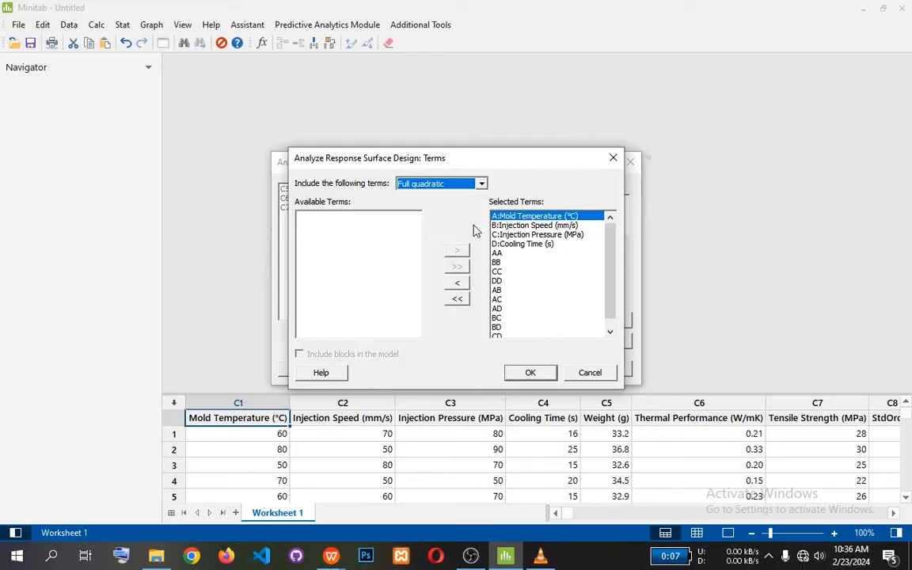
click(531, 372)
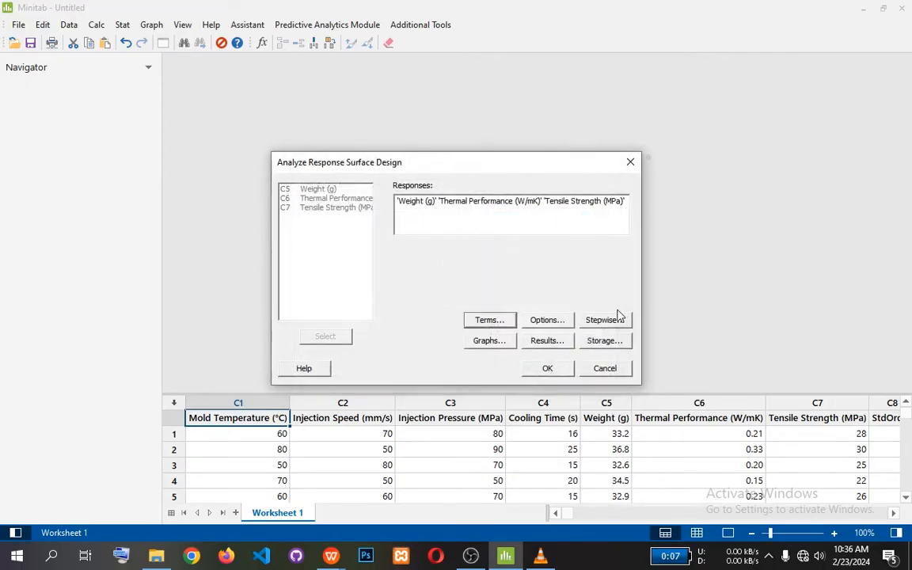
Look over the analysis options and the stepwise settings without changing either.
click(554, 320)
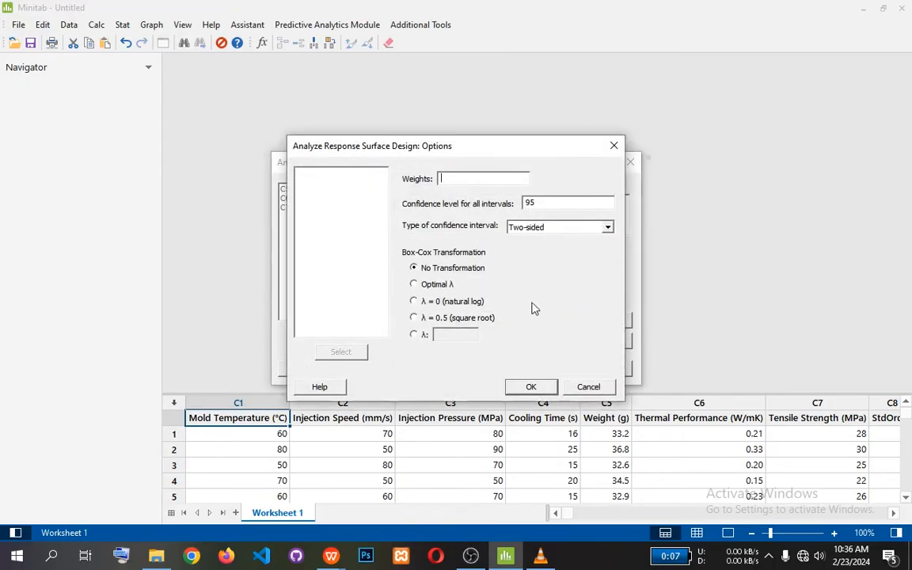
click(568, 387)
click(603, 319)
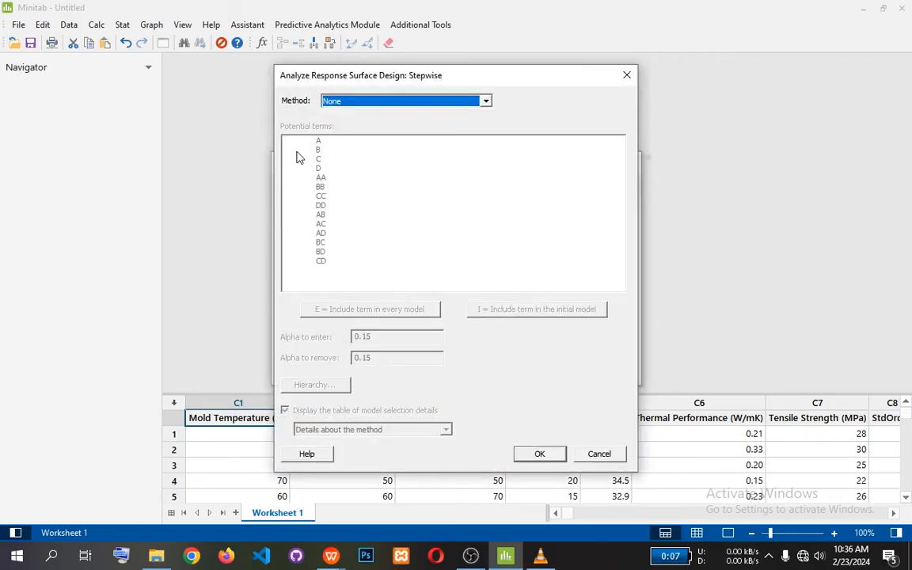
click(586, 454)
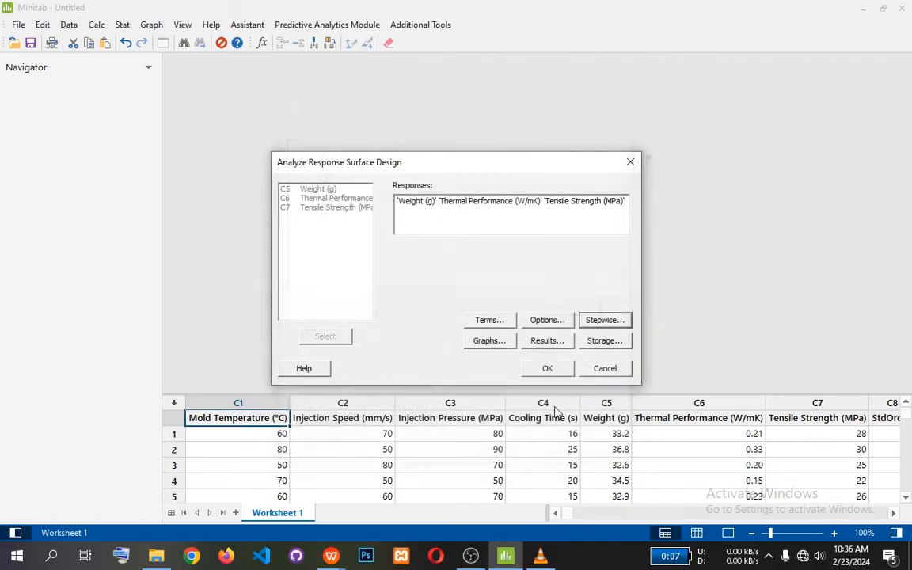
Choose the four-in-one residual plots in the analysis graph settings.
click(489, 341)
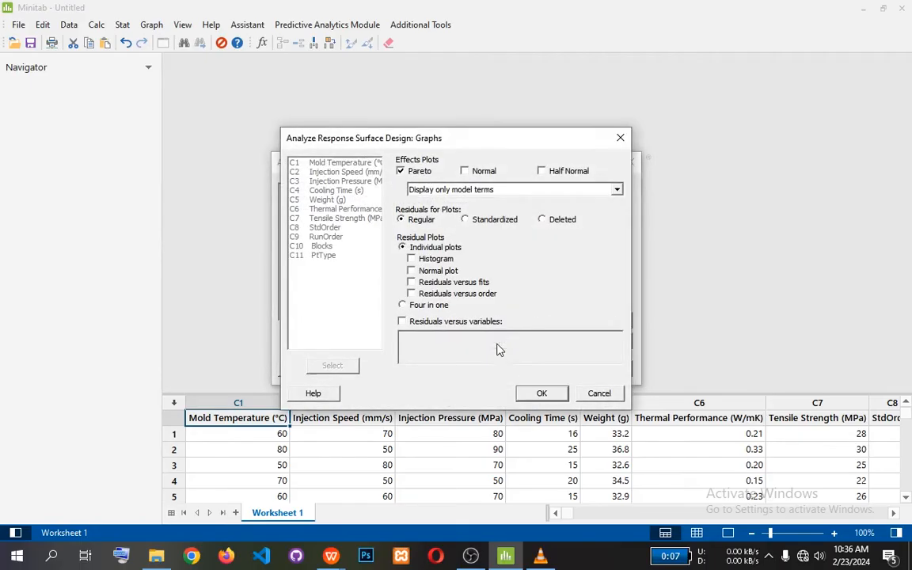
click(440, 306)
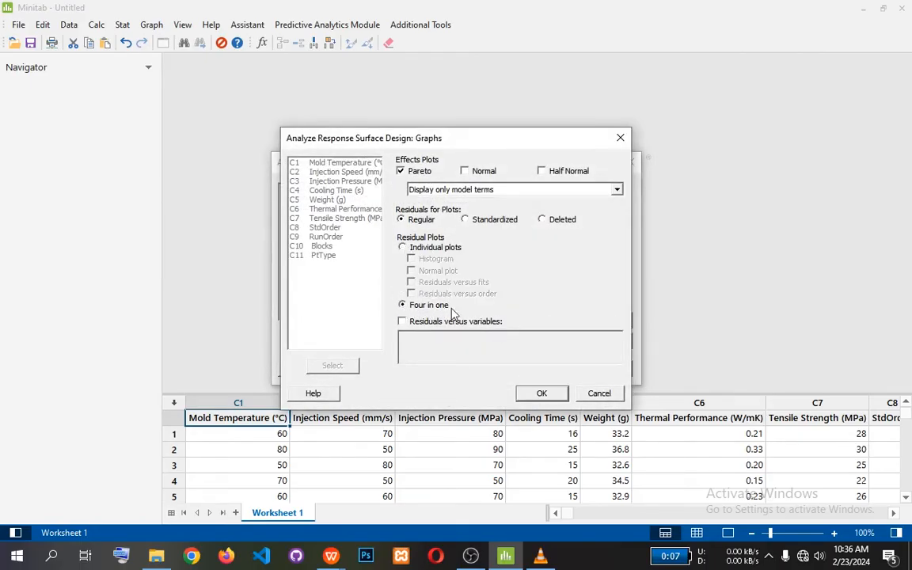
click(539, 393)
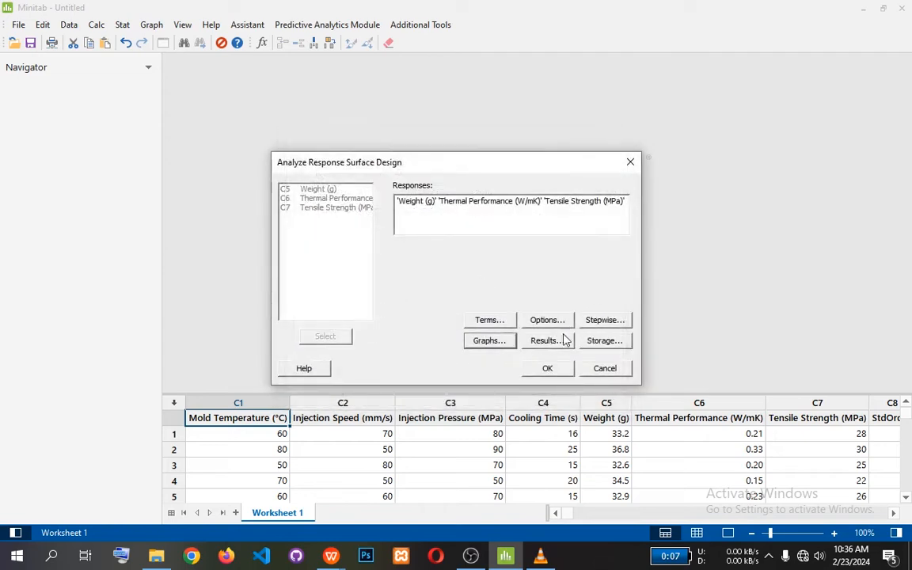
Accept the results settings with simple tables and run the response surface analysis for the three responses.
click(555, 342)
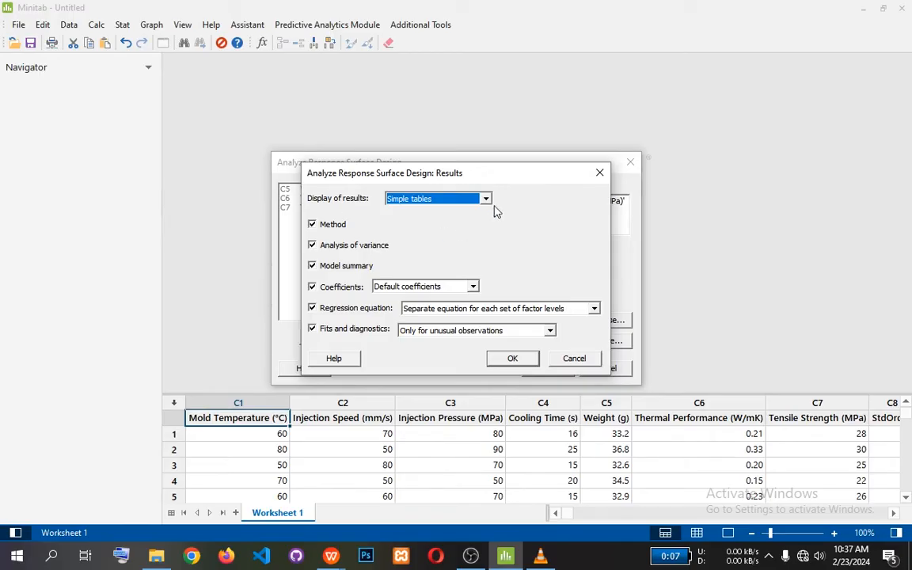
click(512, 358)
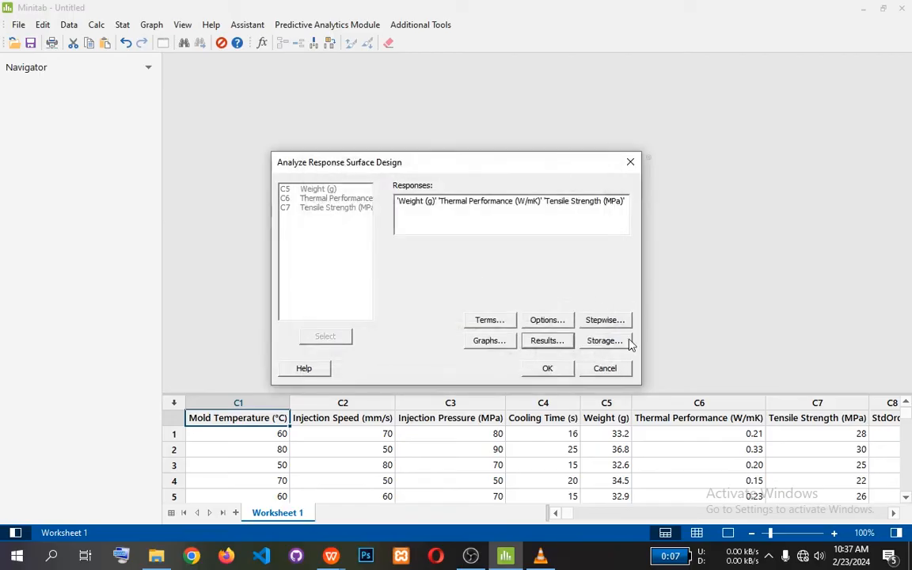
click(547, 369)
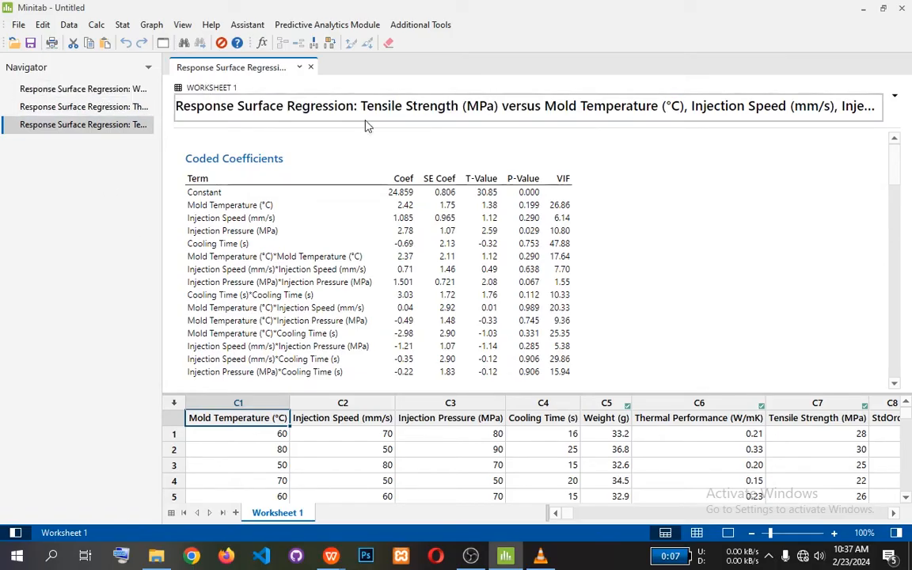
Highlight the factor names and the Tensile Strength response in the title of the regression output.
drag(362, 107, 893, 111)
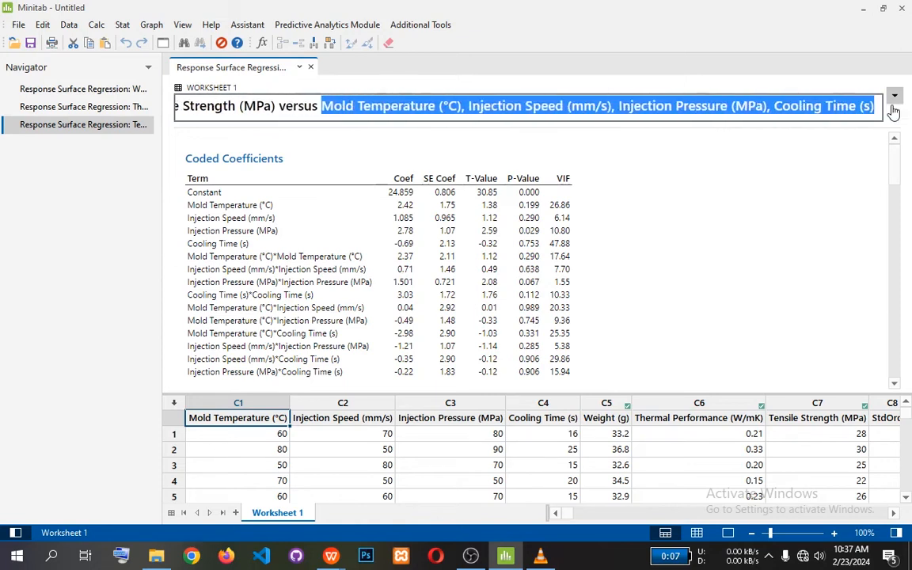
click(722, 136)
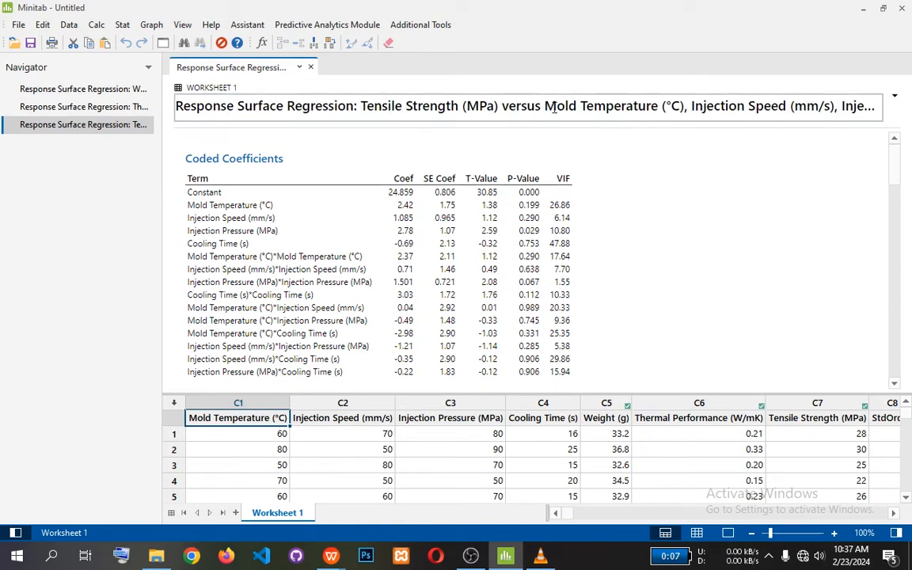
drag(544, 106, 874, 107)
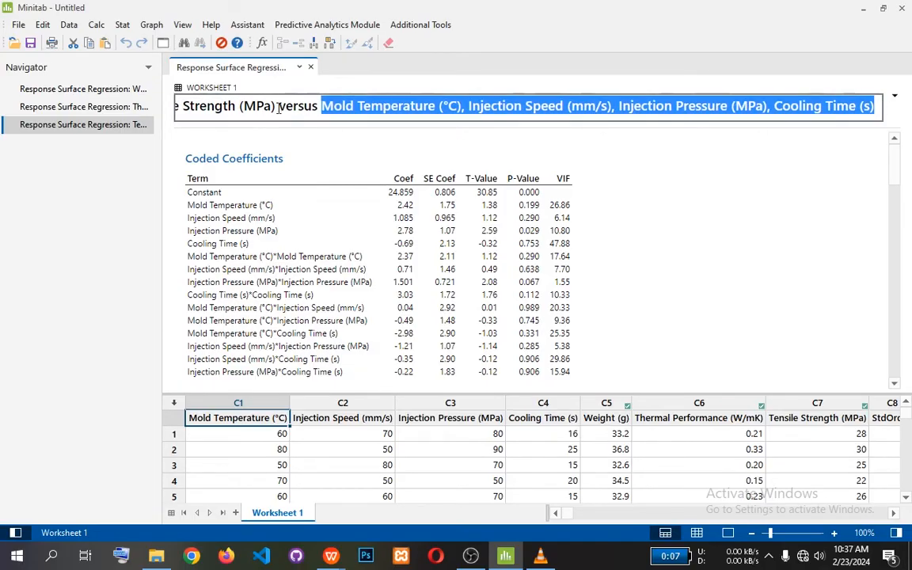
drag(274, 105, 361, 108)
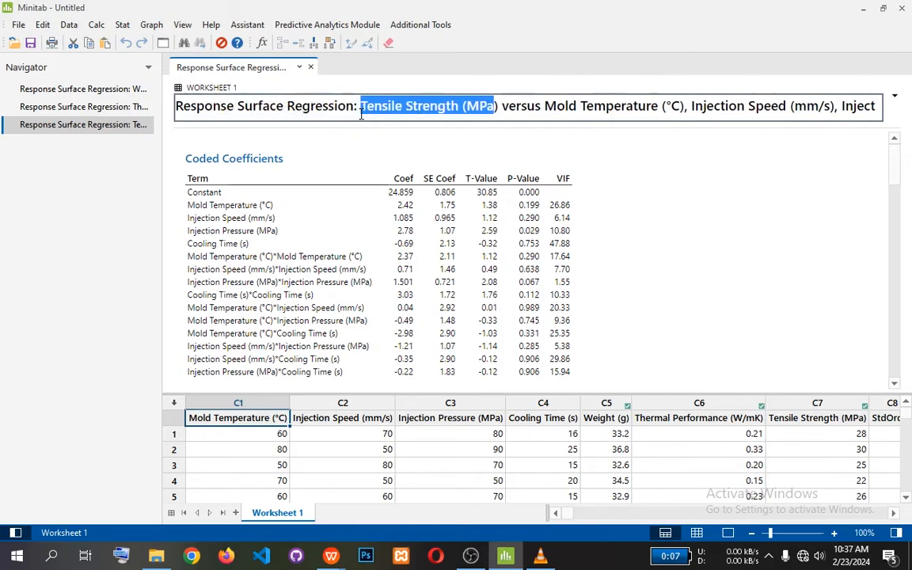
click(492, 107)
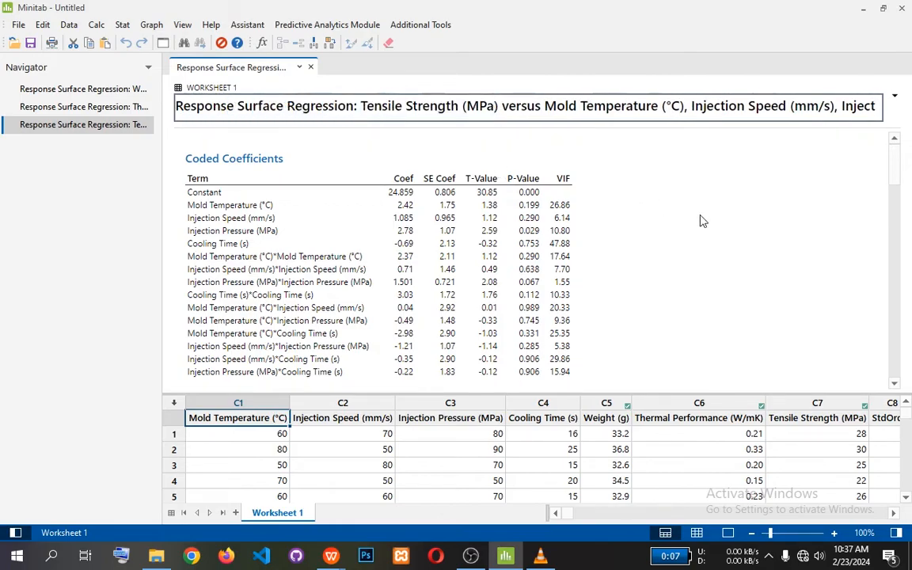
Examine the Tensile Strength regression's Coded Coefficients table, especially the P-values, along with its Model Summary.
scroll(695, 218, down, 2)
scroll(695, 219, up, 2)
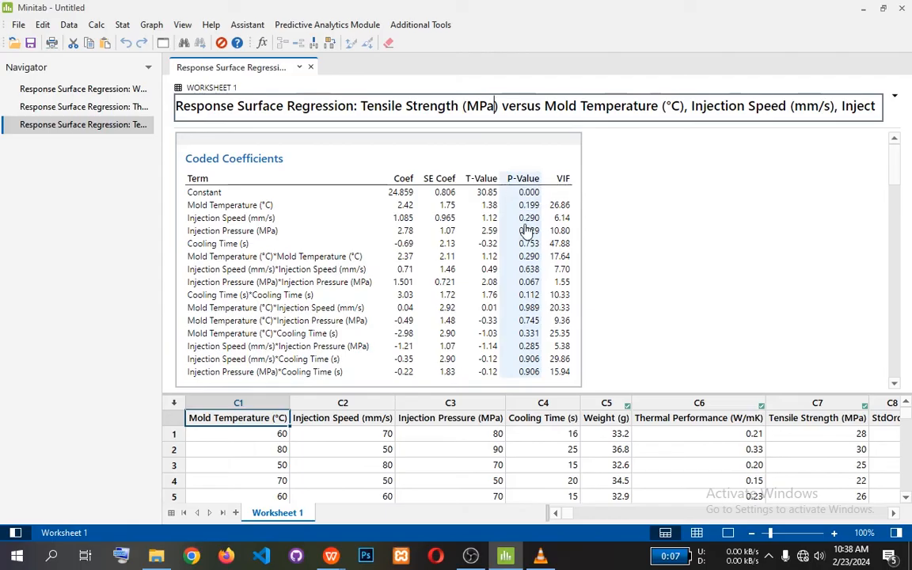
scroll(524, 245, down, 2)
scroll(525, 277, up, 2)
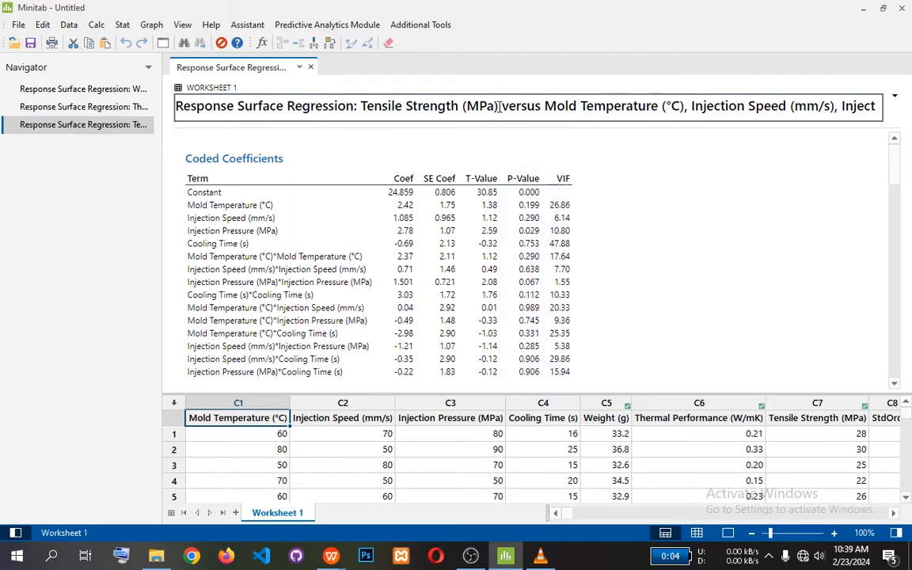
drag(498, 105, 362, 113)
scroll(525, 237, down, 3)
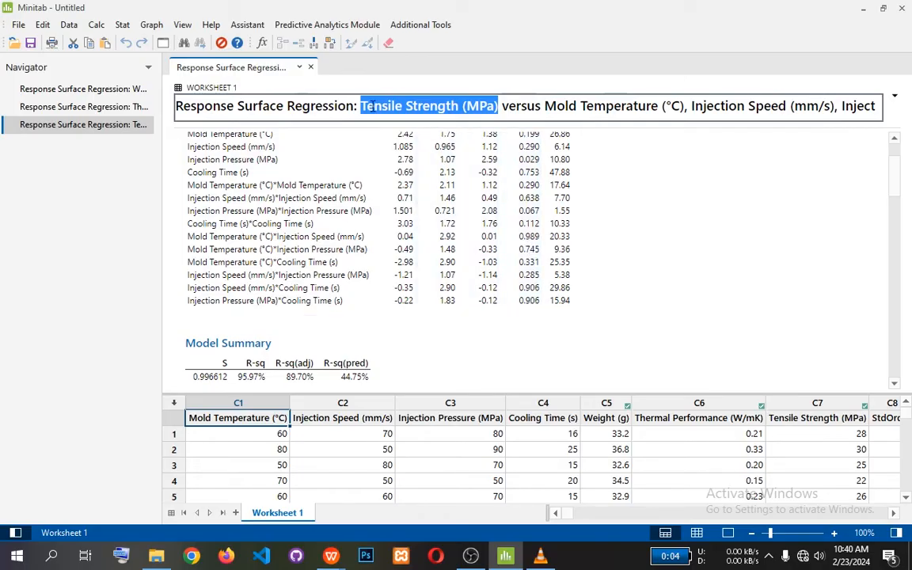
scroll(558, 241, up, 3)
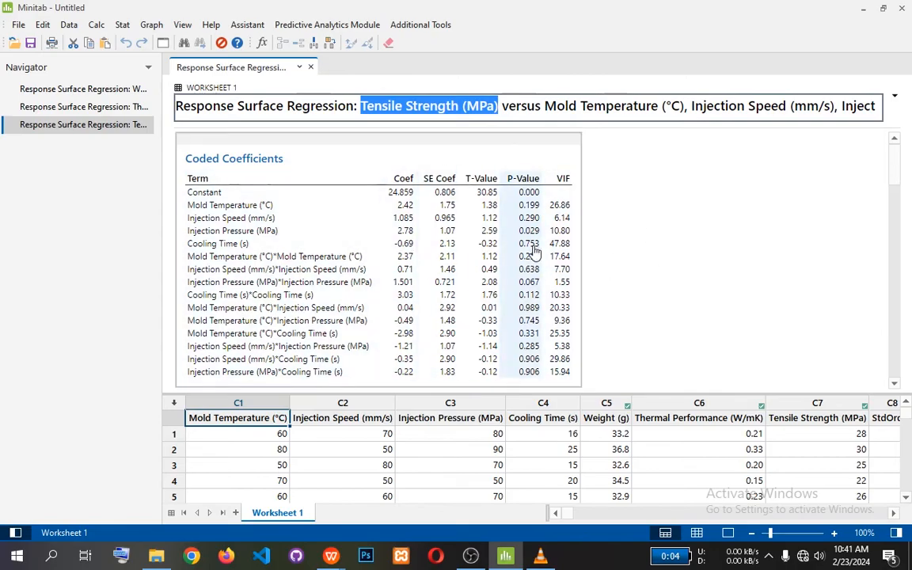
View the Pareto Chart of the Standardized Effects for Tensile Strength further down the regression output.
scroll(461, 233, down, 10)
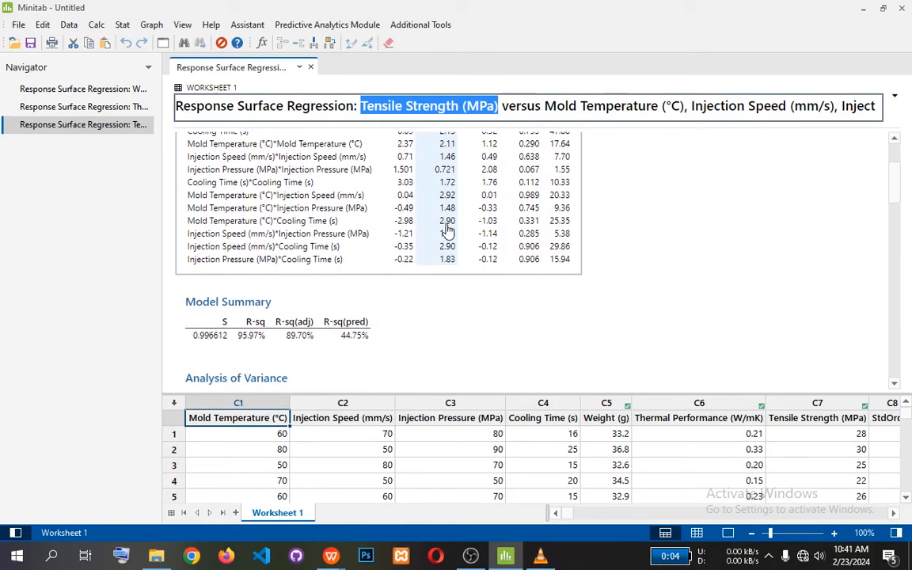
scroll(446, 229, down, 10)
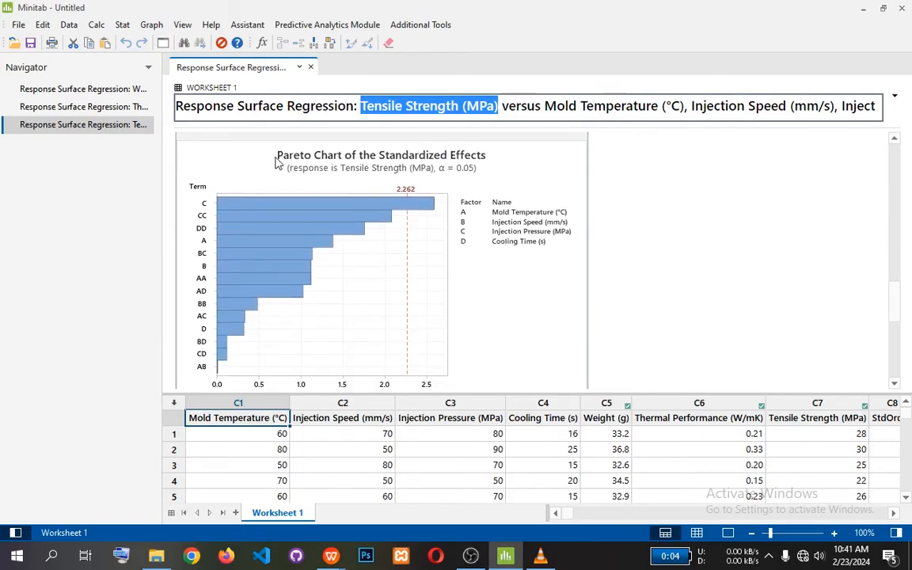
drag(275, 157, 474, 156)
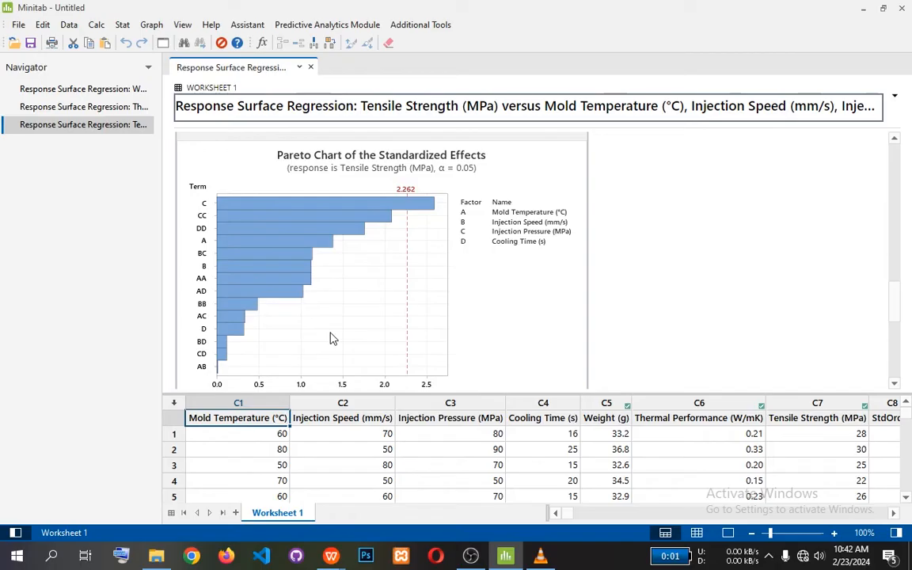
Review the Tensile Strength regression equation in uncoded units, located between the Analysis of Variance table and the Pareto chart.
scroll(360, 325, down, 2)
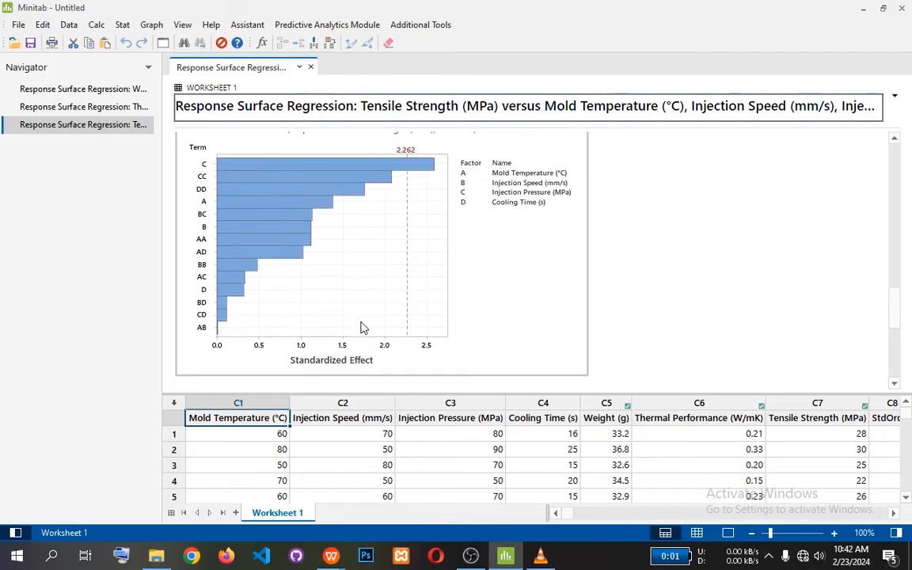
scroll(360, 328, up, 2)
scroll(360, 328, up, 5)
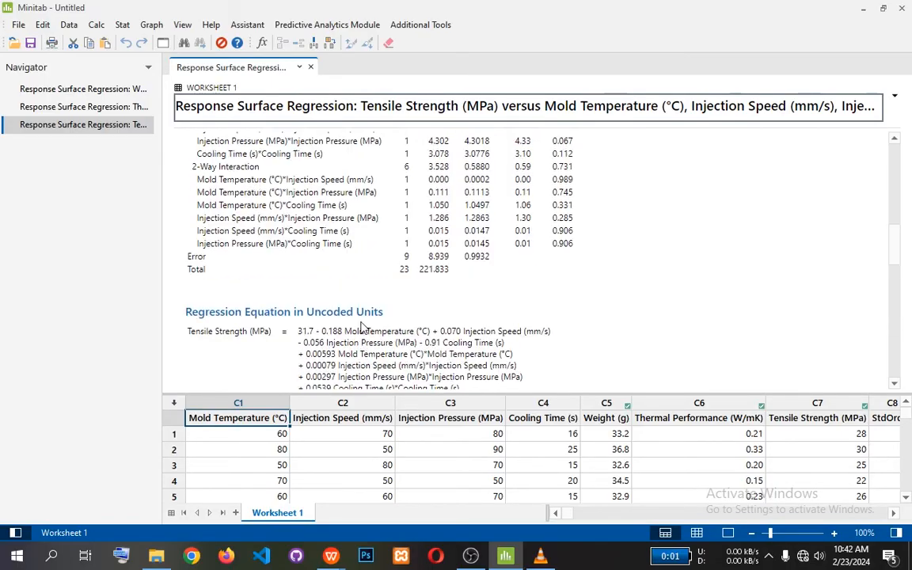
scroll(360, 328, down, 2)
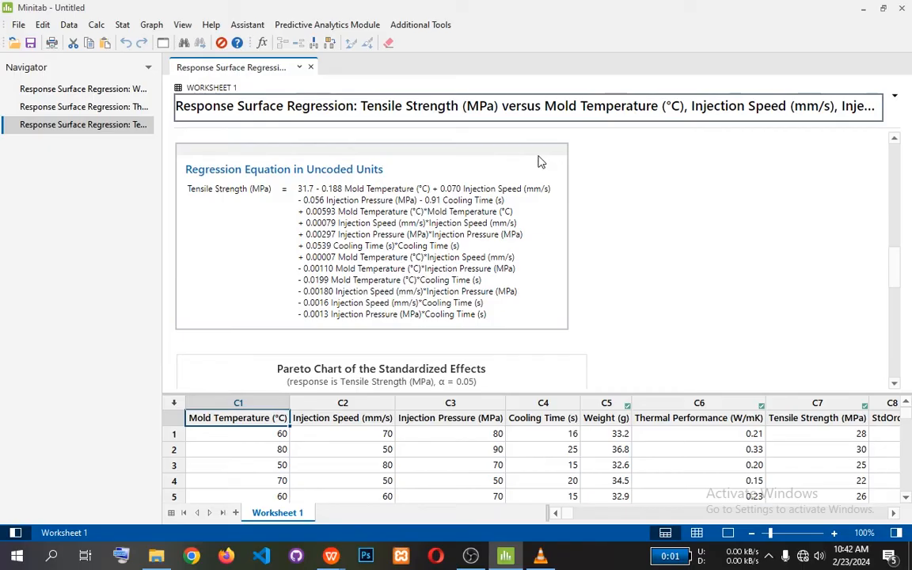
scroll(540, 161, up, 10)
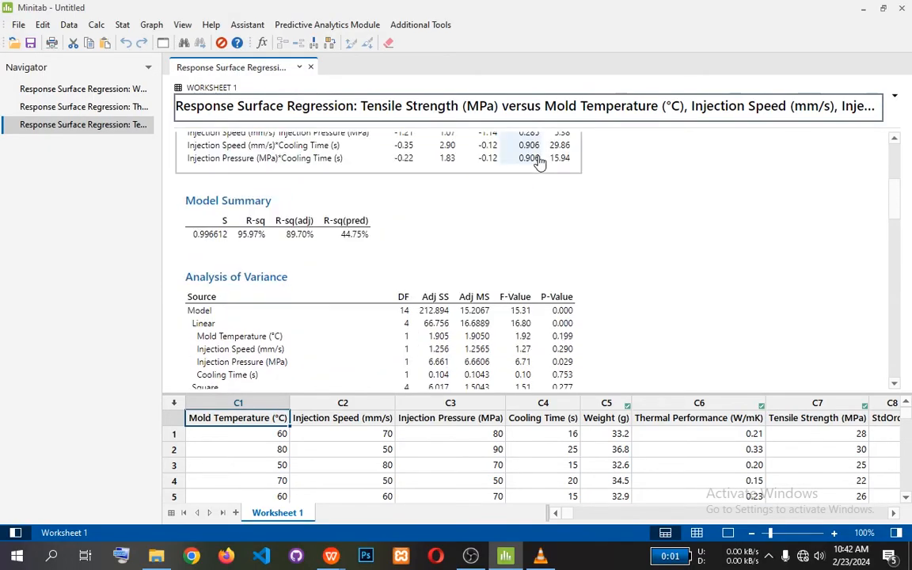
Highlight the R-sq and R-sq(adj) columns in the Model Summary of the Tensile Strength regression.
click(256, 241)
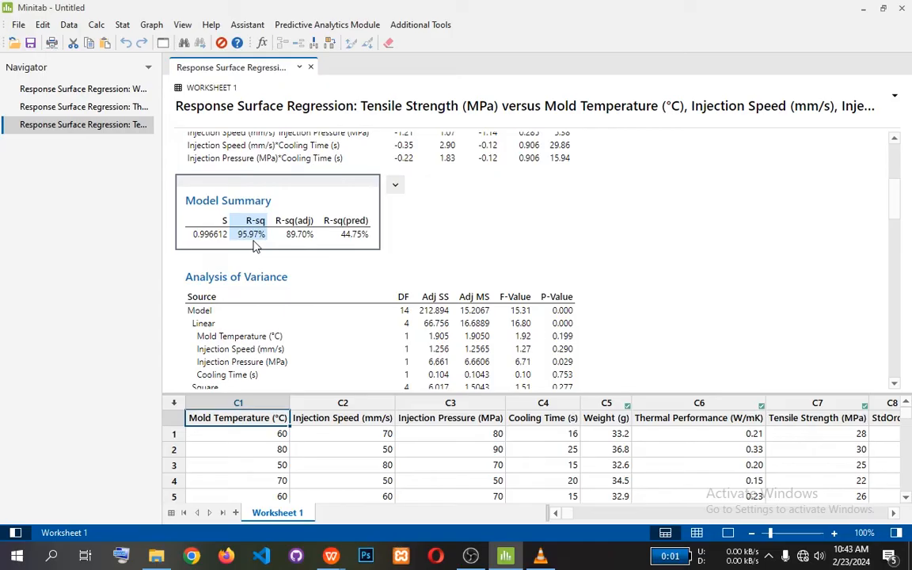
drag(255, 246, 305, 239)
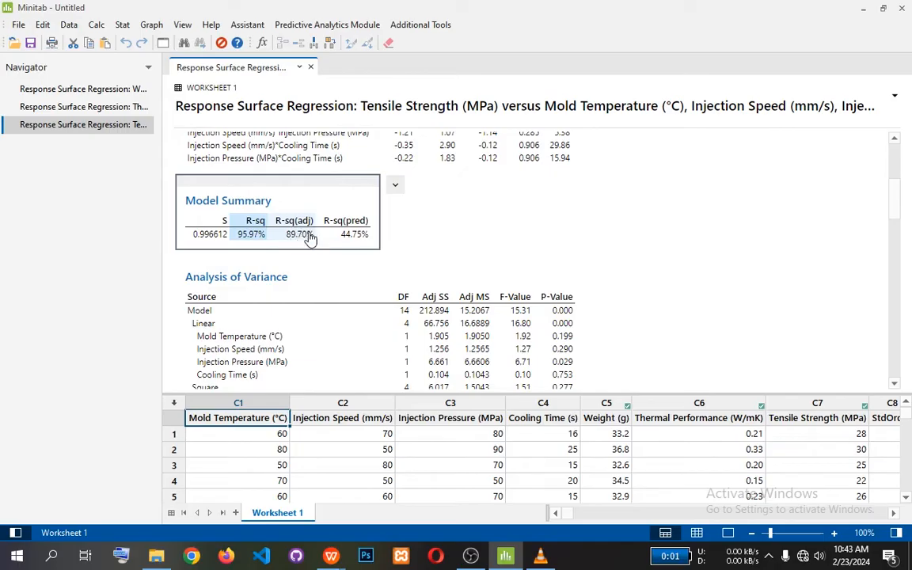
click(281, 225)
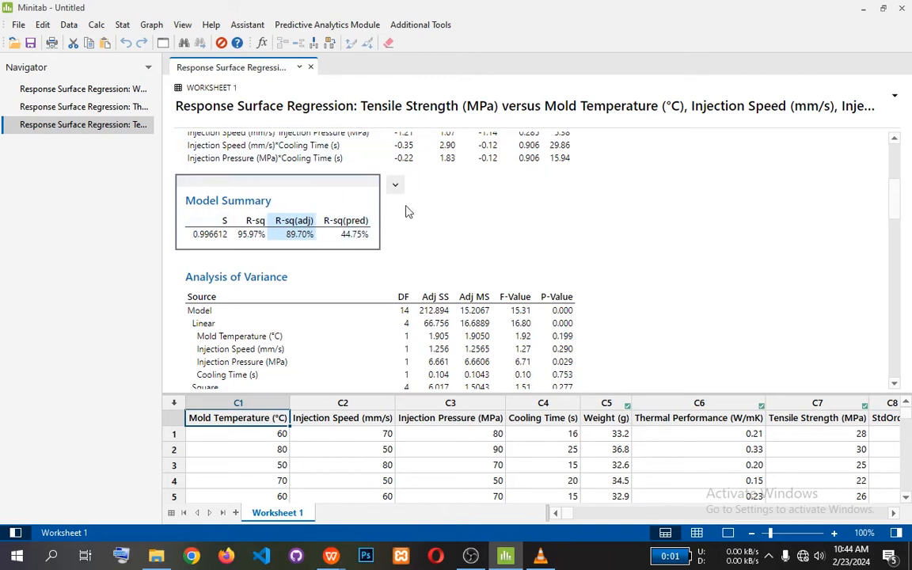
Compare the Coded Coefficients table with the Analysis of Variance P-values in the Tensile Strength regression output.
scroll(528, 224, down, 3)
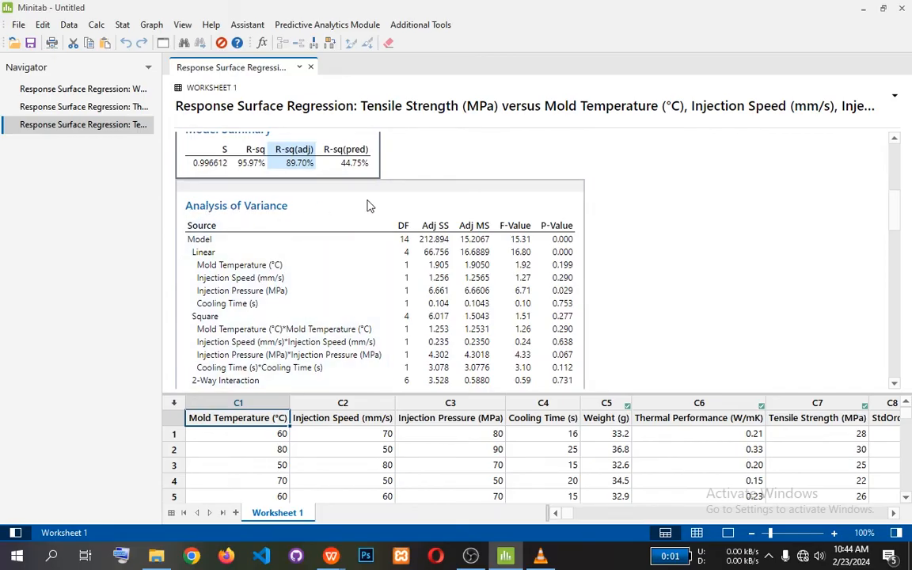
scroll(368, 204, up, 10)
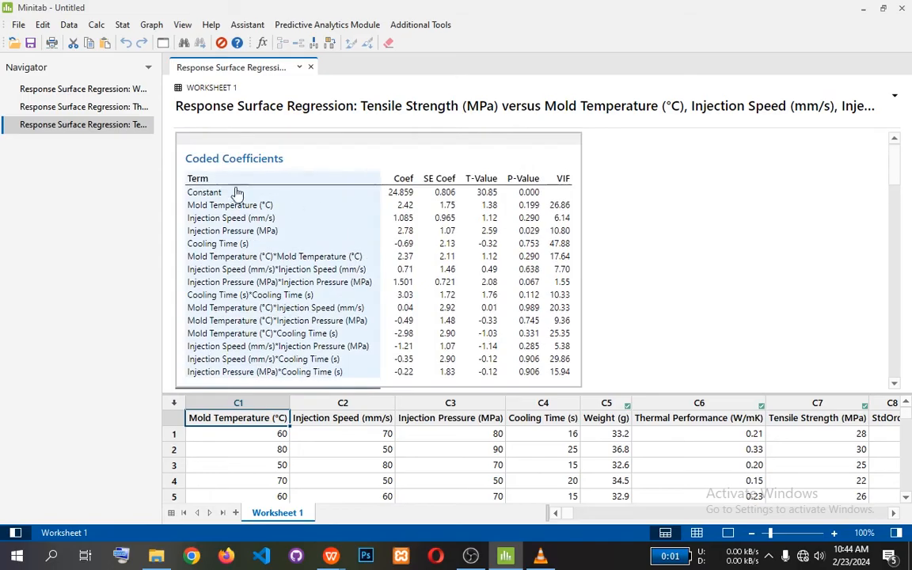
scroll(374, 202, down, 10)
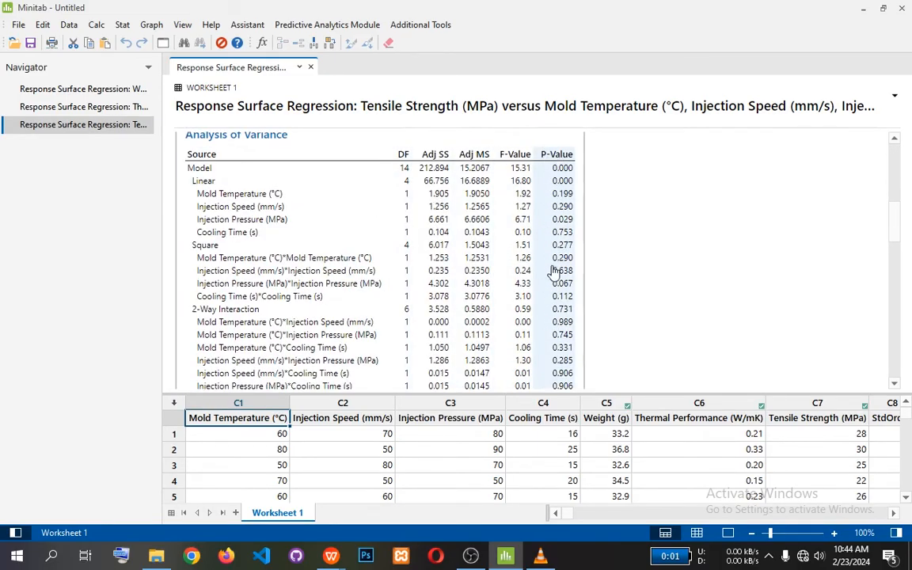
scroll(556, 278, up, 10)
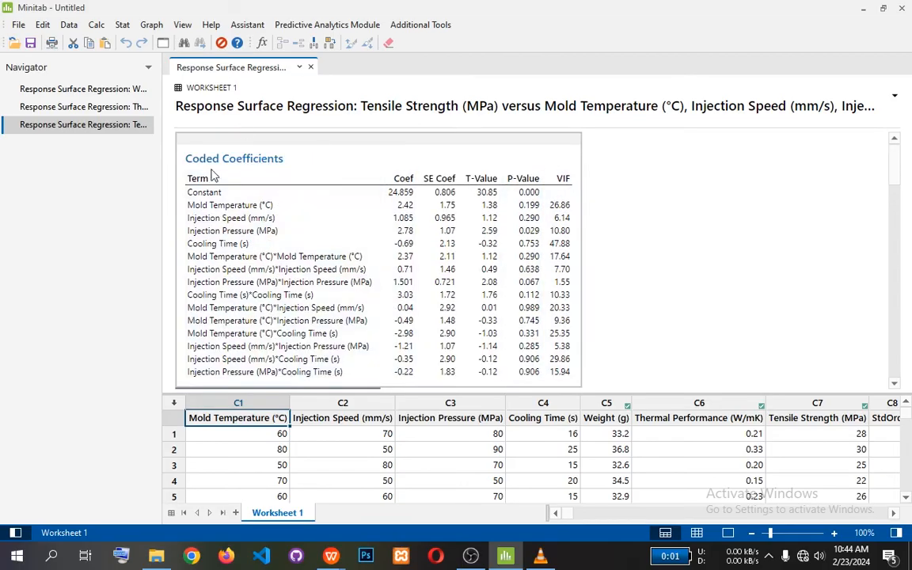
scroll(498, 266, down, 3)
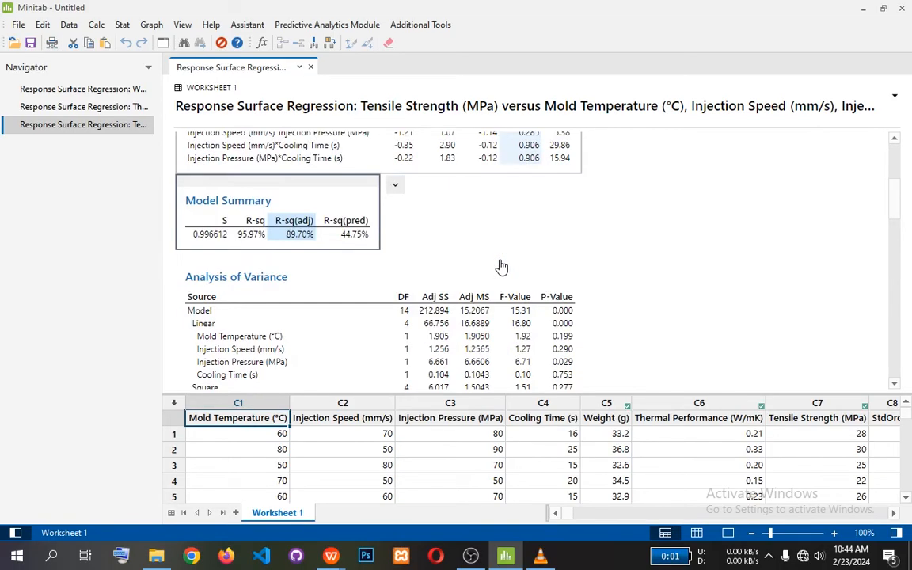
scroll(501, 267, down, 2)
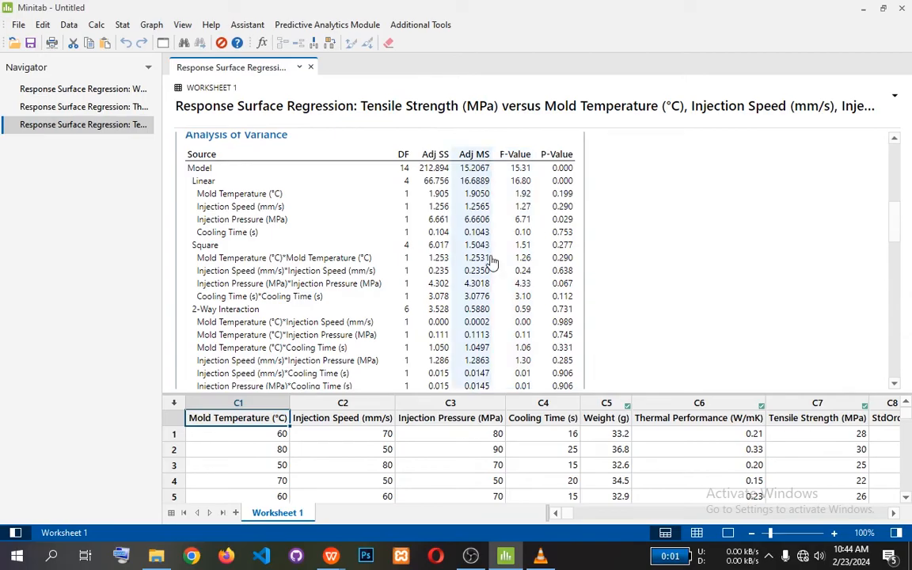
View the four residual plots for Tensile Strength at the end of its regression output.
scroll(491, 262, down, 10)
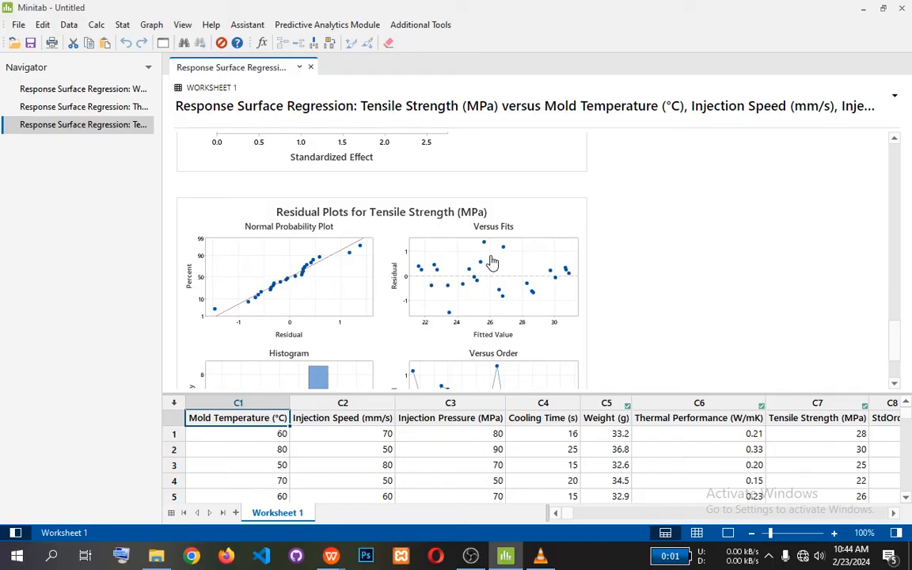
scroll(368, 294, down, 1)
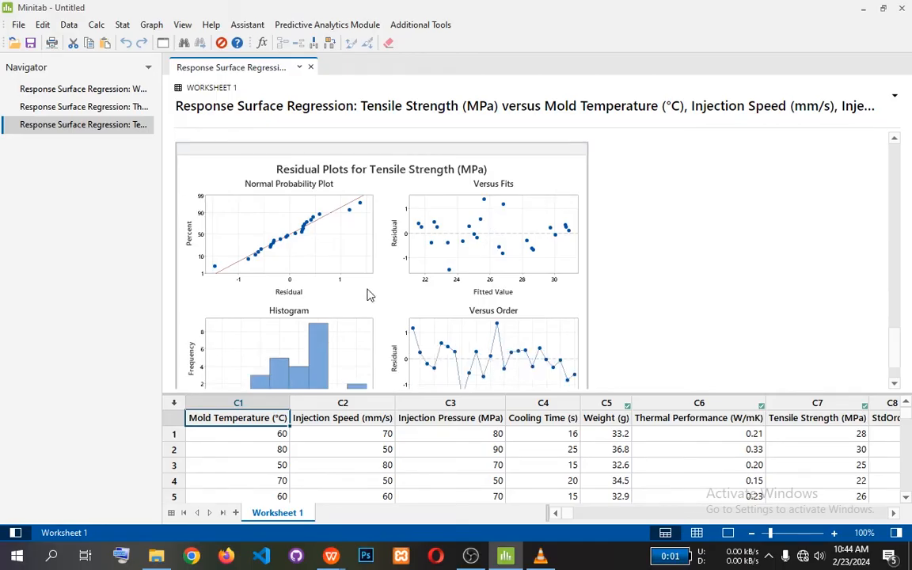
scroll(368, 294, down, 1)
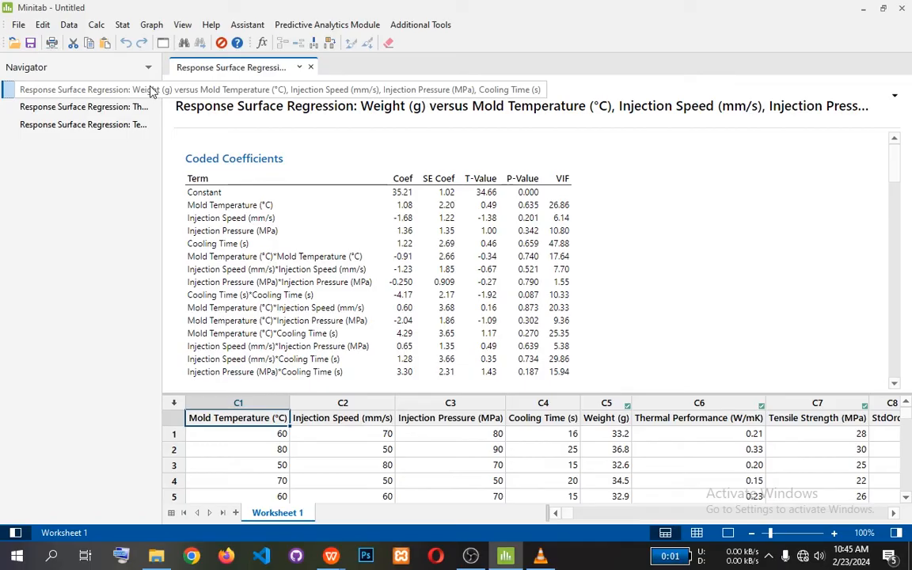
Examine the Weight regression output, covering its Pareto chart, Coded Coefficients and Analysis of Variance tables.
scroll(313, 195, down, 10)
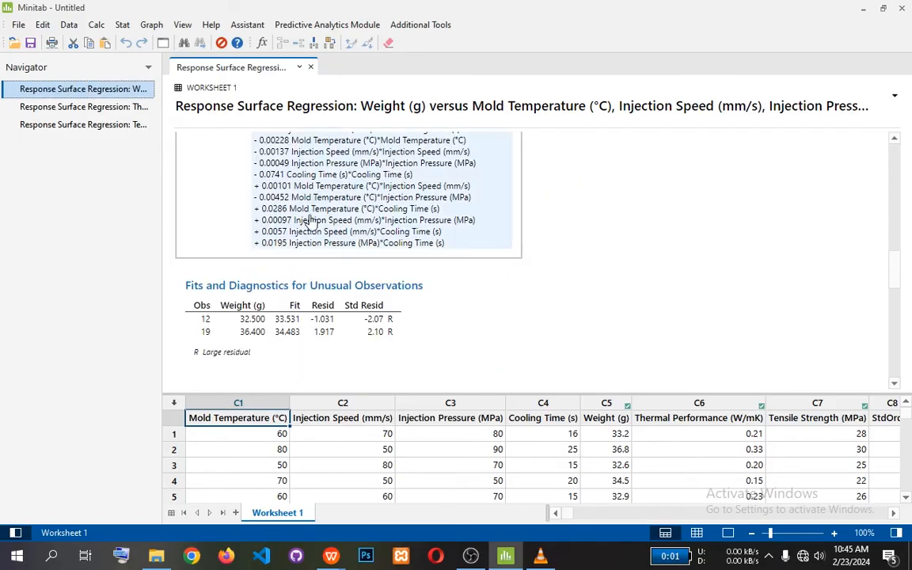
scroll(307, 220, down, 5)
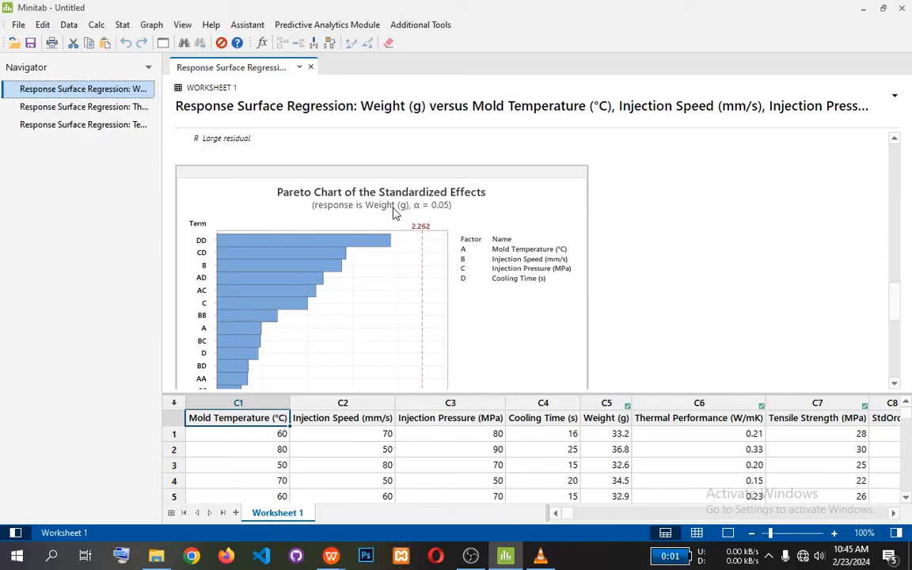
scroll(393, 213, up, 10)
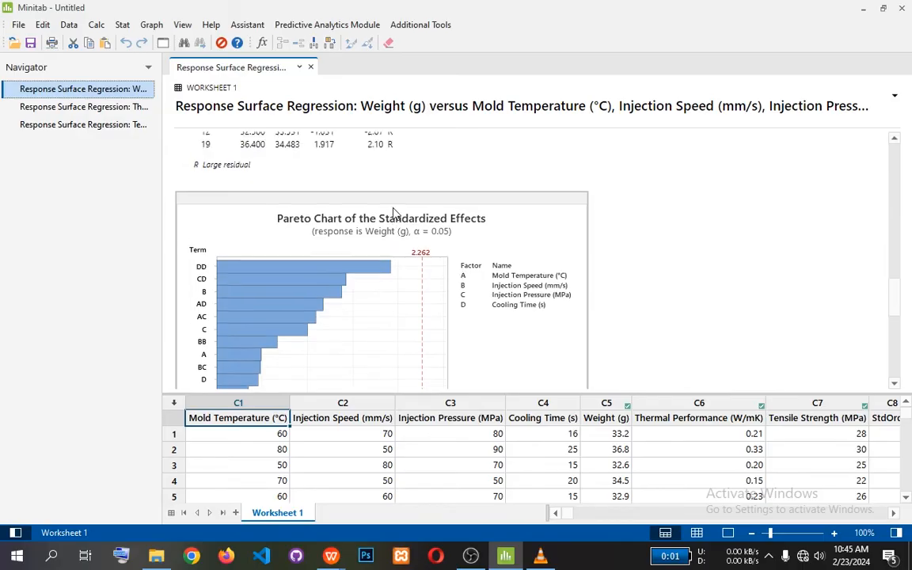
scroll(393, 213, up, 6)
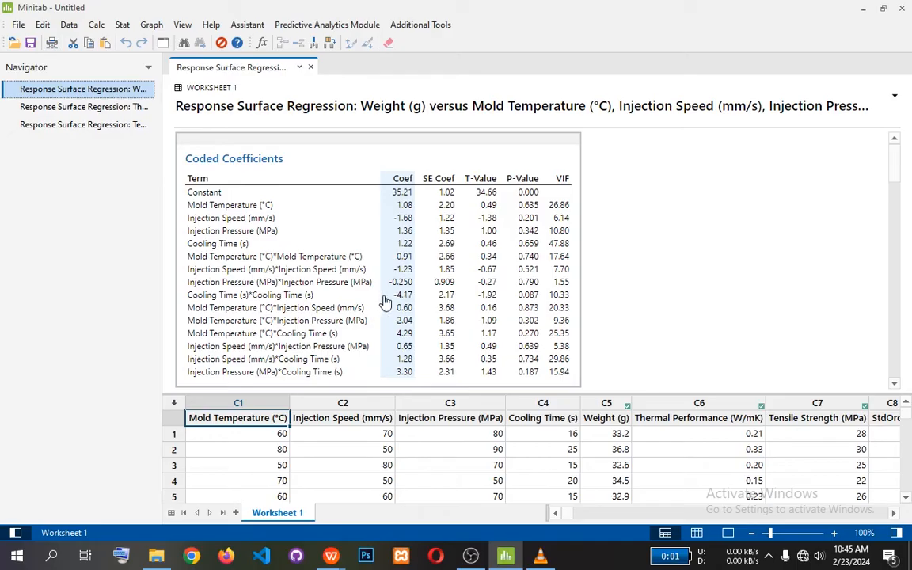
scroll(399, 302, down, 3)
scroll(398, 302, down, 20)
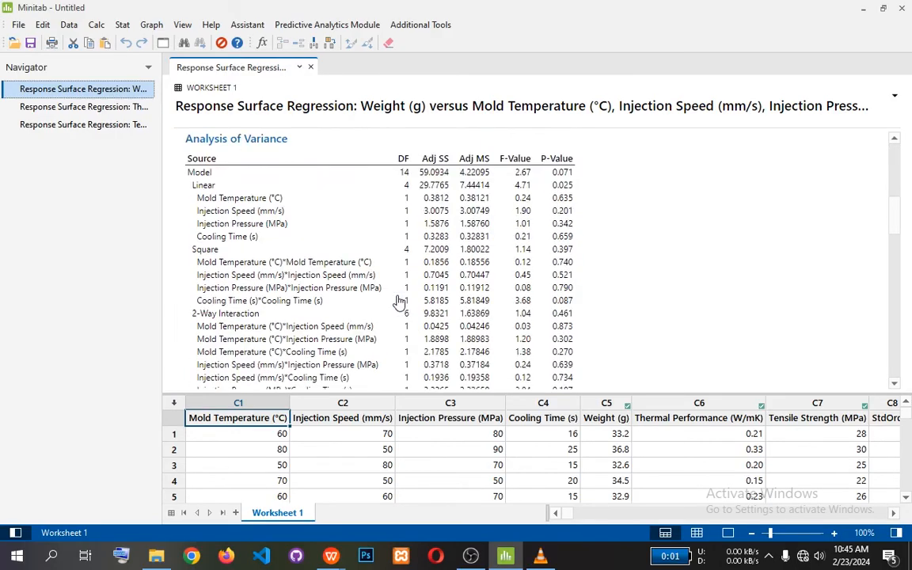
scroll(399, 302, down, 2)
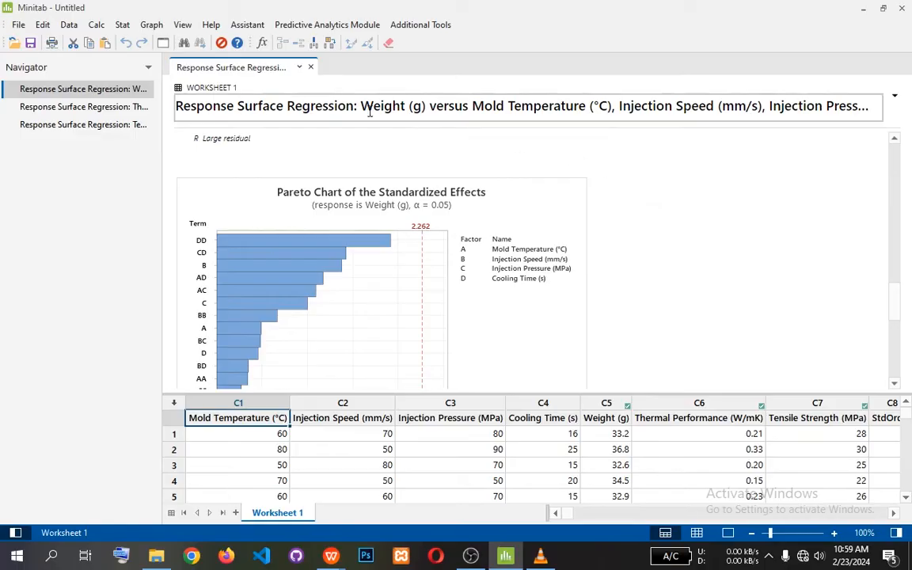
Start the Response Optimizer for the response surface design with the Tensile Strength goal set to Maximize.
click(122, 24)
click(122, 25)
click(151, 24)
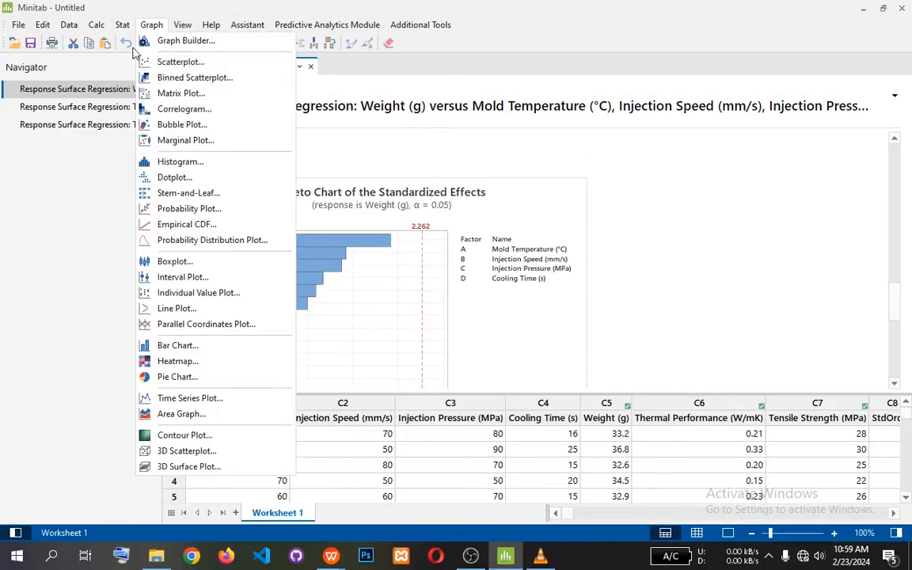
mouse_move(123, 31)
mouse_move(187, 88)
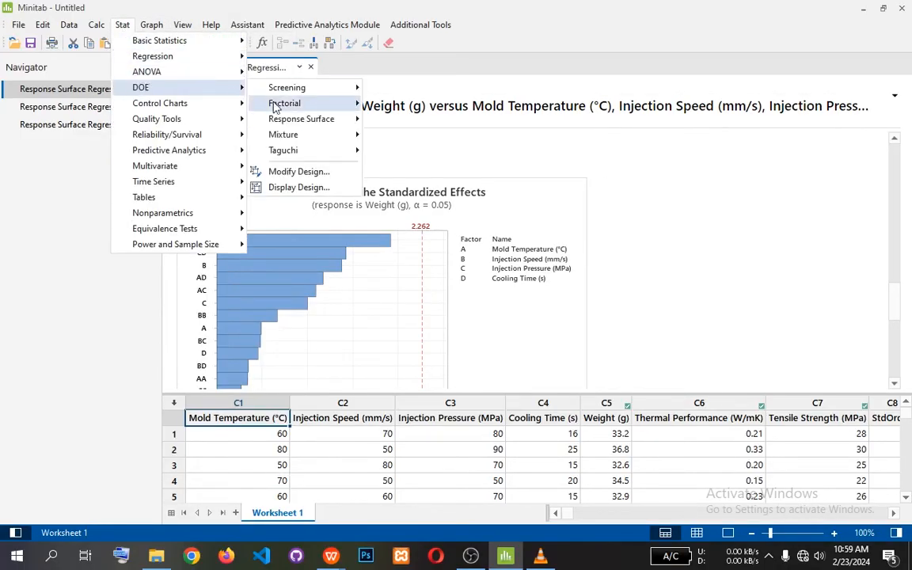
mouse_move(300, 126)
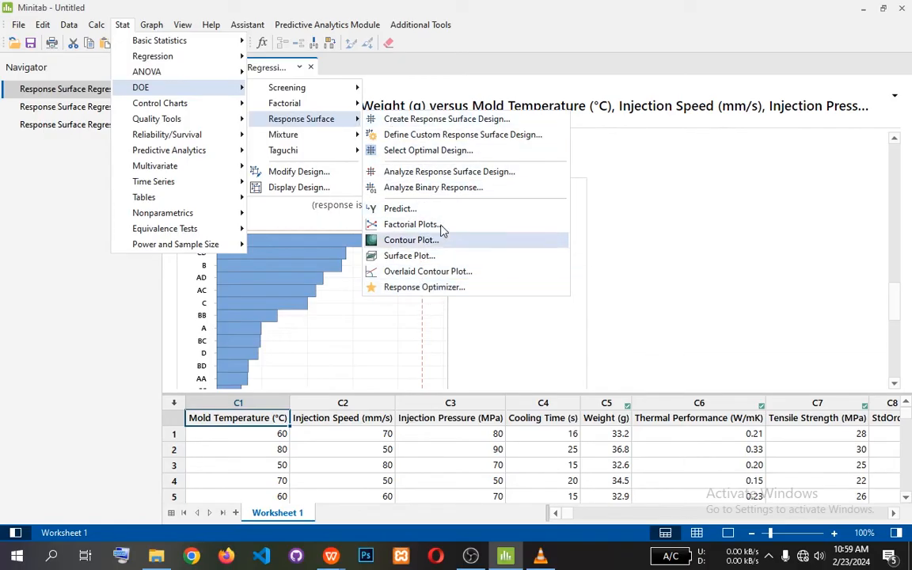
click(423, 287)
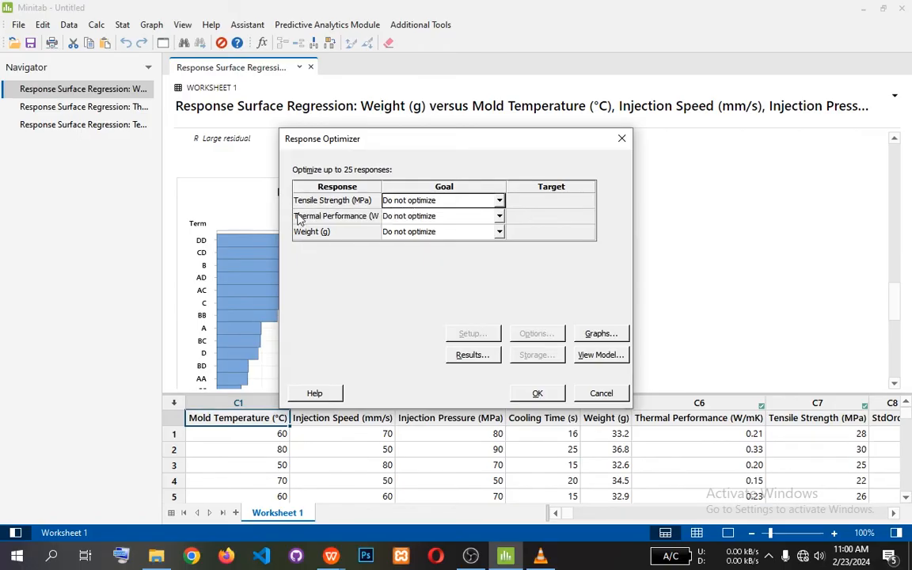
click(497, 201)
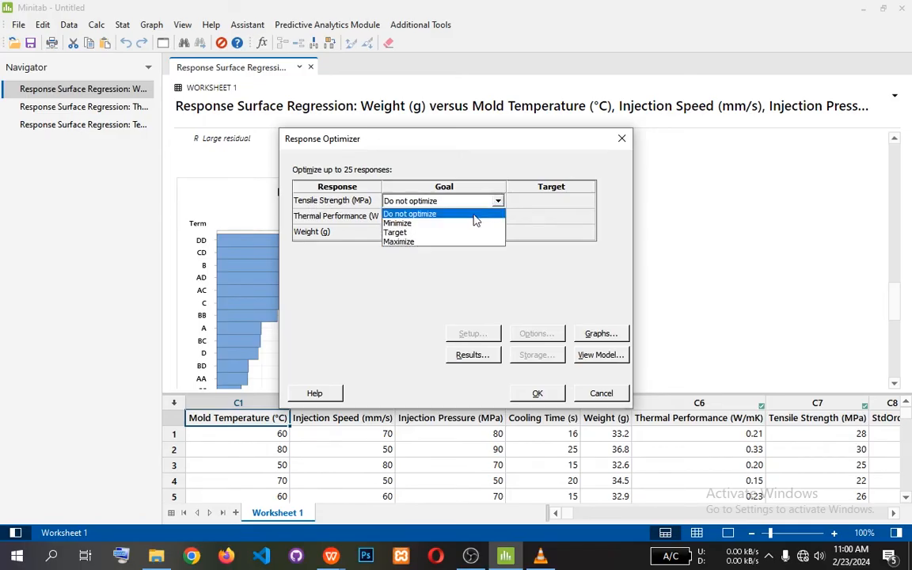
click(438, 242)
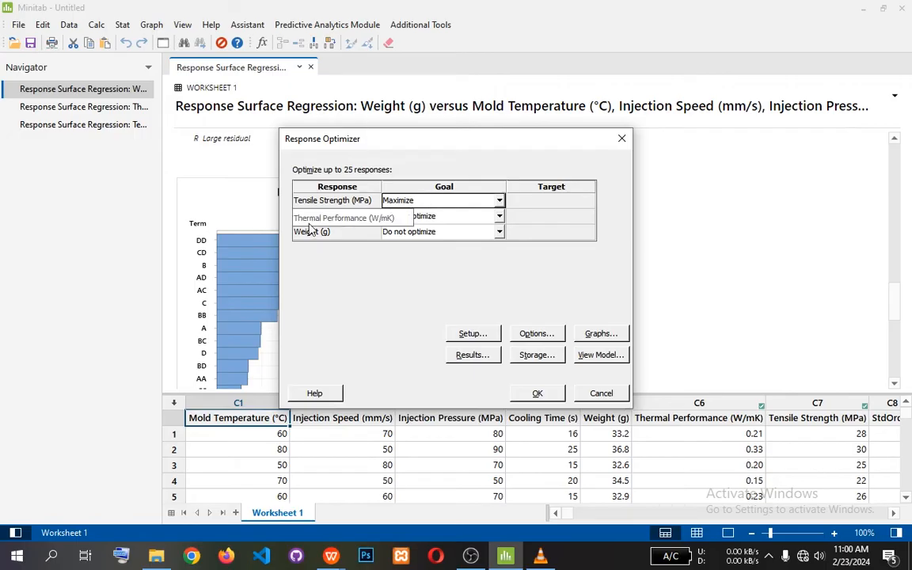
Set the goals to Maximize for Thermal Performance and Minimize for Weight, and run the response optimization.
click(498, 221)
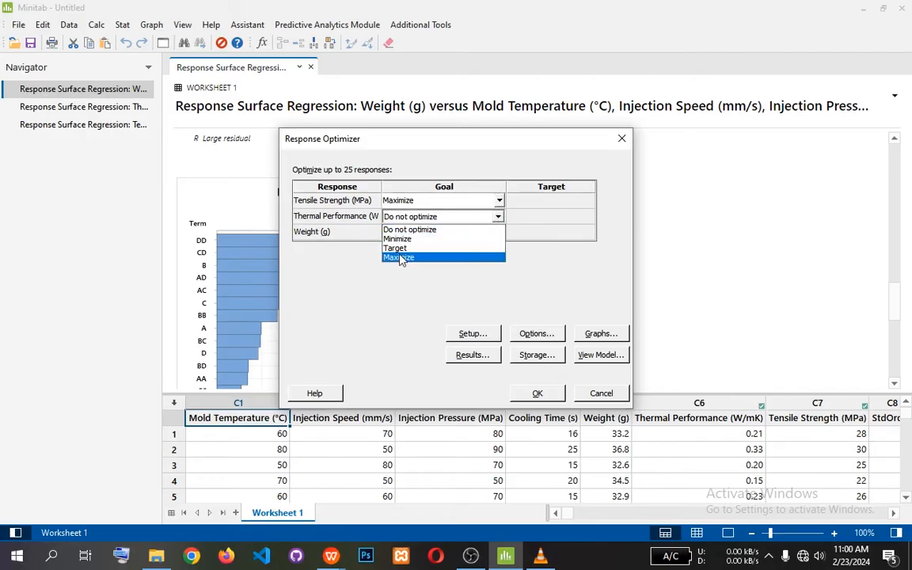
click(401, 257)
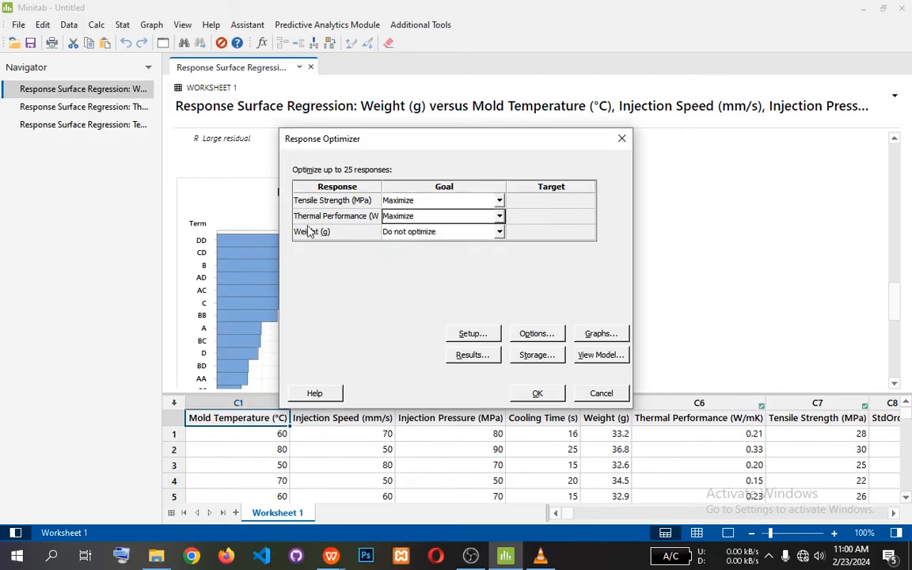
click(499, 232)
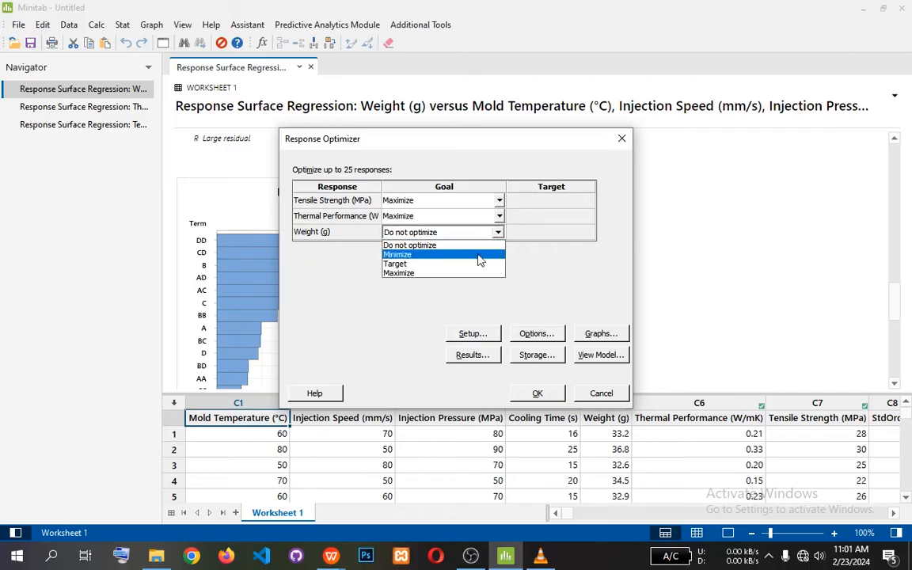
click(415, 254)
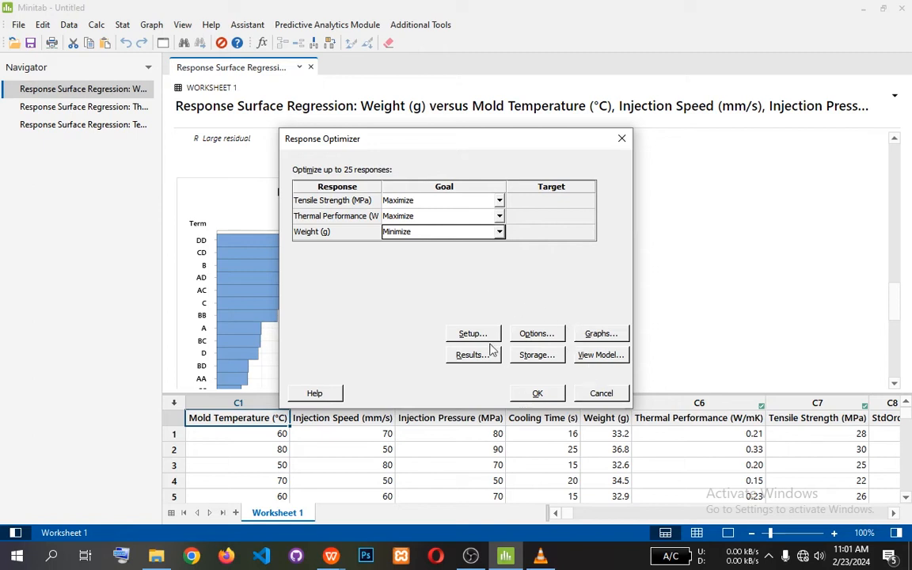
click(536, 396)
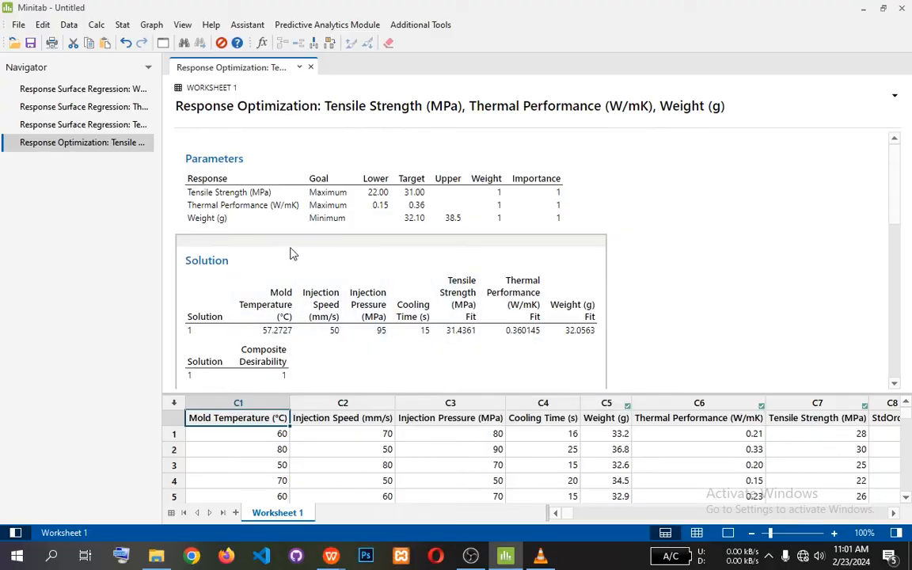
Examine the optimization's Solution table, Multiple Response Prediction table and optimization plot.
scroll(657, 259, down, 2)
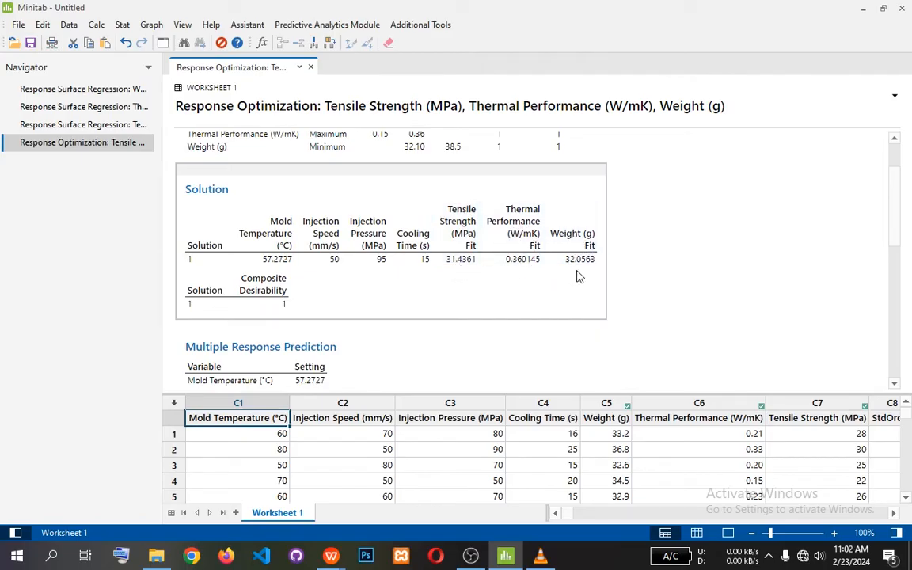
scroll(580, 270, down, 3)
scroll(581, 271, down, 4)
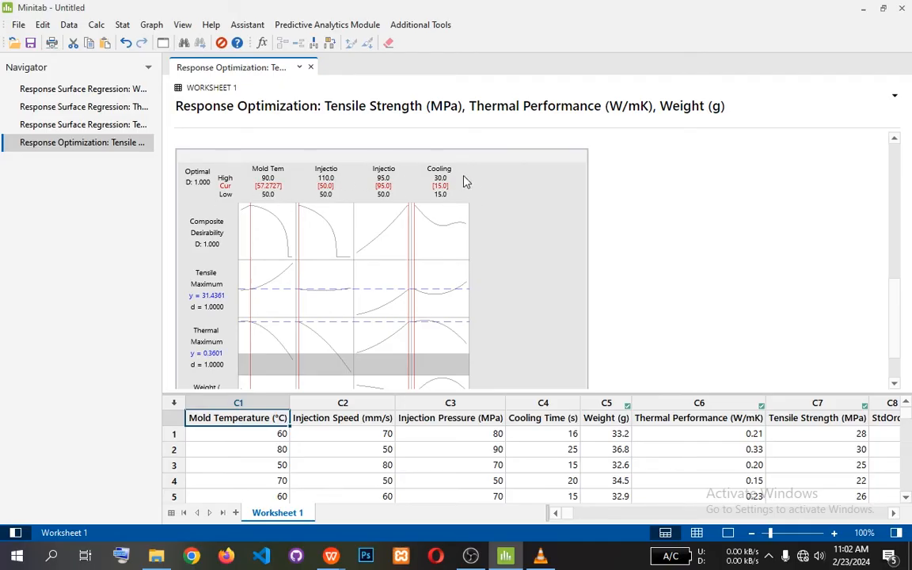
scroll(331, 211, up, 5)
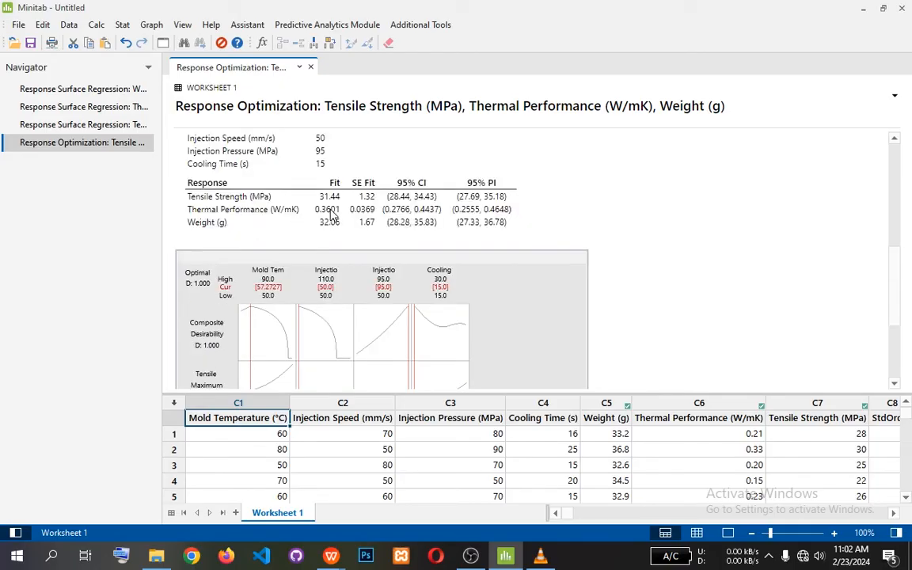
Set up a Tensile Strength prediction from the response surface model with Mold Temperature 75, Injection Speed 75, Injection Pressure 105 and Cooling Time 20.
scroll(332, 213, up, 2)
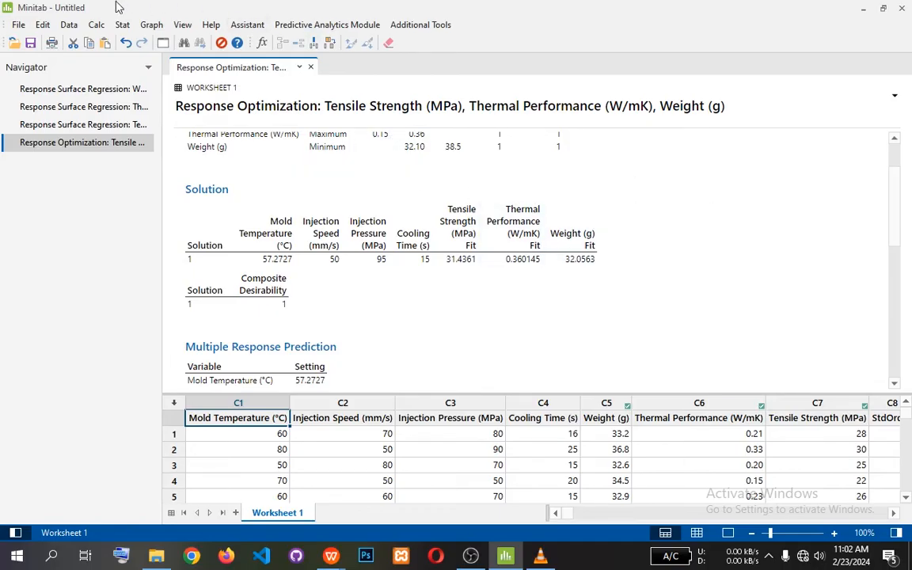
click(122, 24)
mouse_move(144, 90)
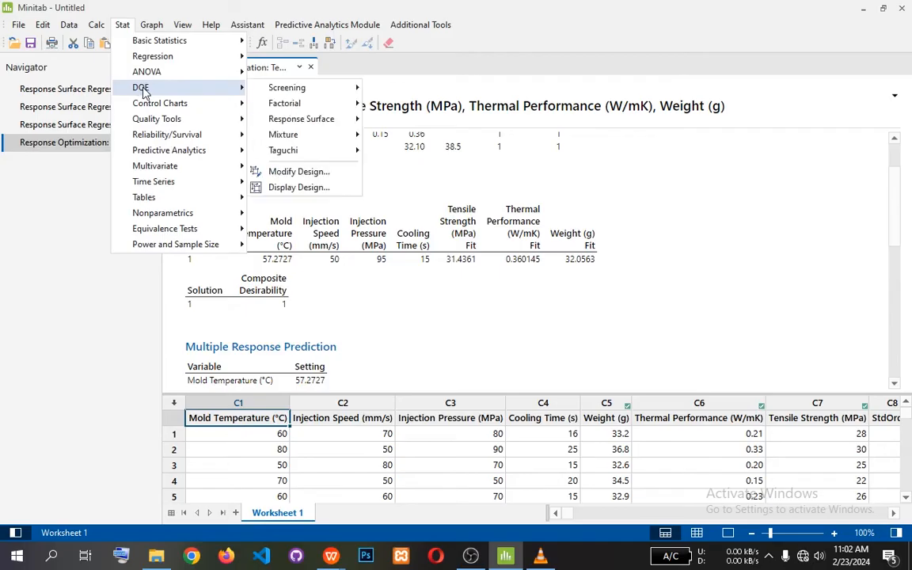
mouse_move(305, 124)
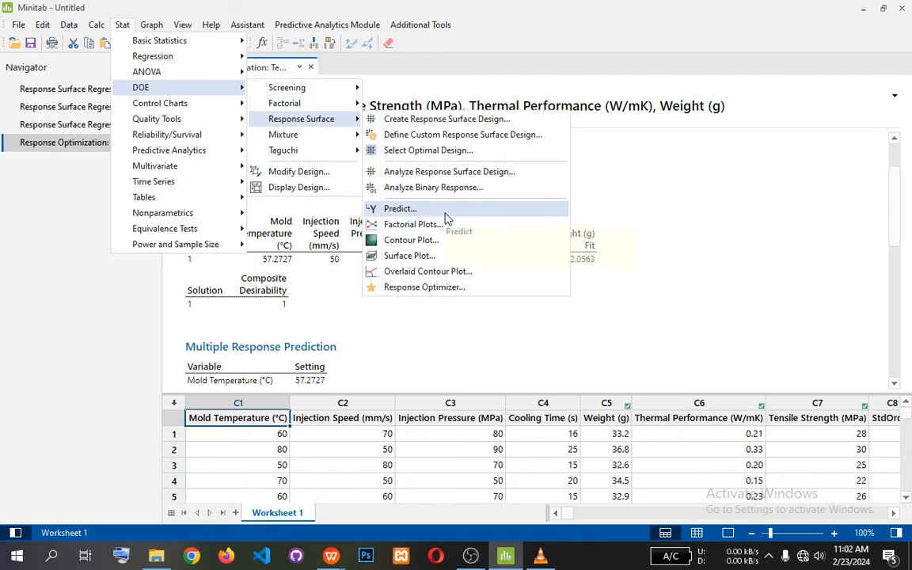
click(403, 210)
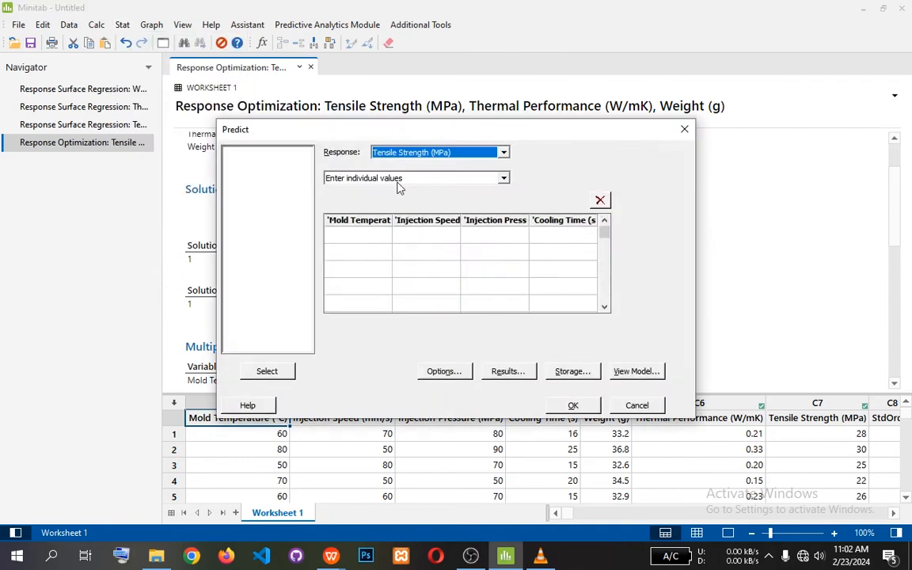
click(363, 239)
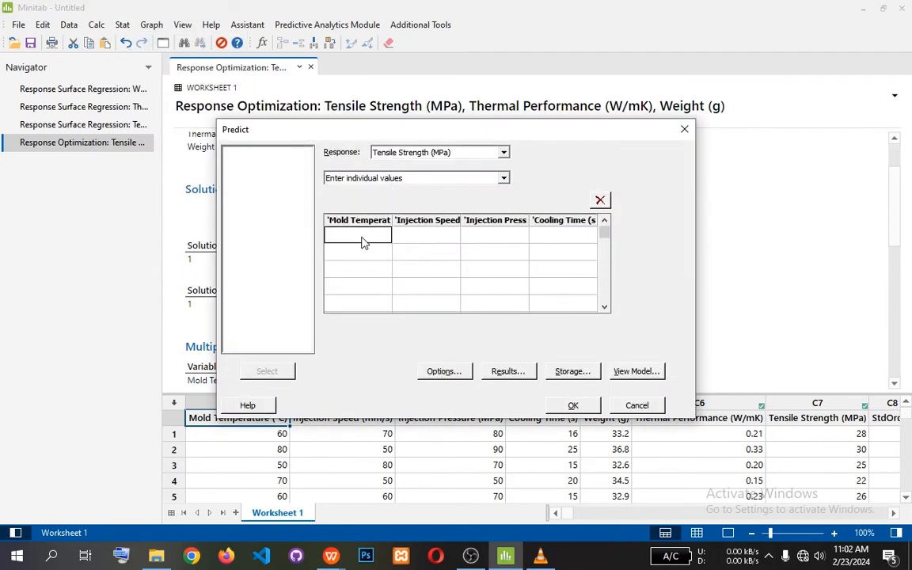
click(369, 235)
click(448, 235)
click(448, 231)
click(486, 232)
click(486, 231)
click(536, 236)
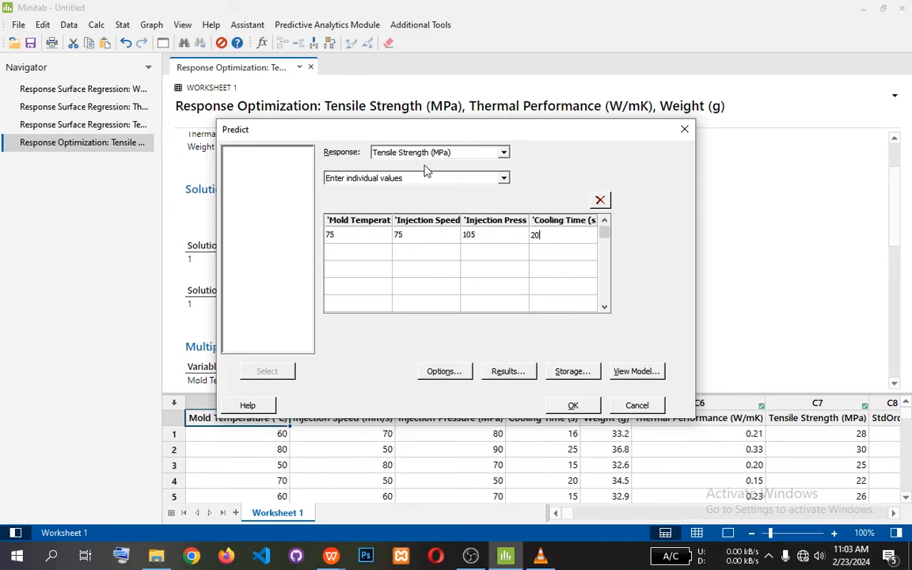
Check the response and value-entry options, keep Tensile Strength with individual values, and run the prediction to view its results.
click(502, 155)
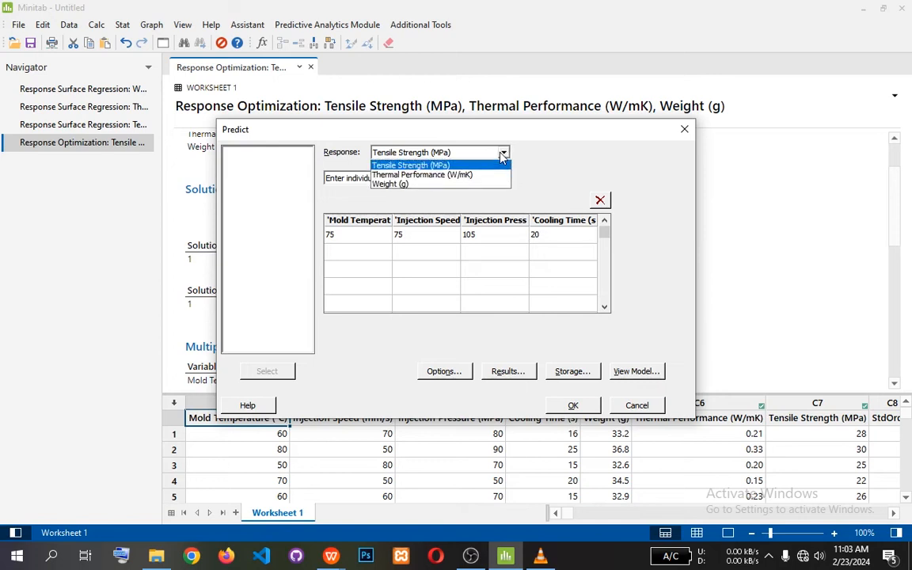
click(502, 156)
click(504, 179)
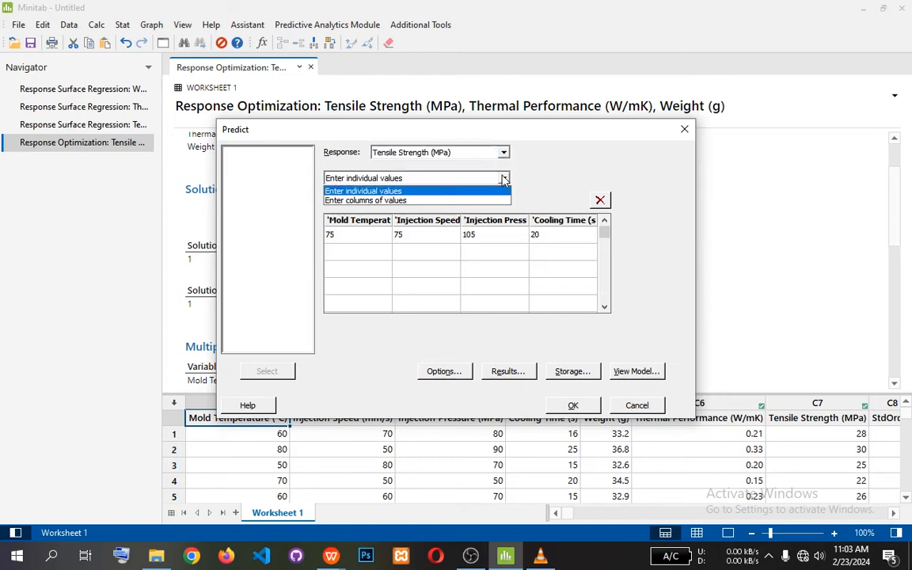
click(503, 179)
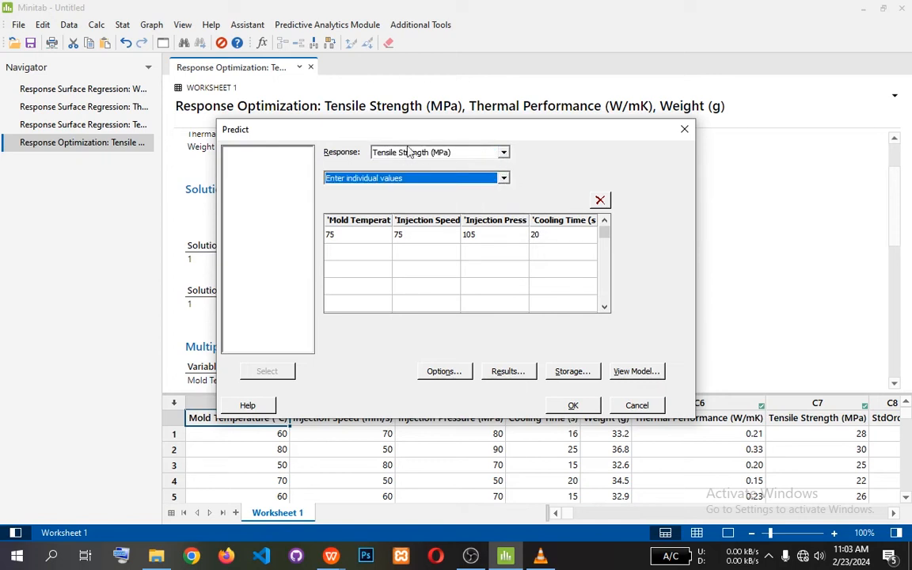
click(502, 152)
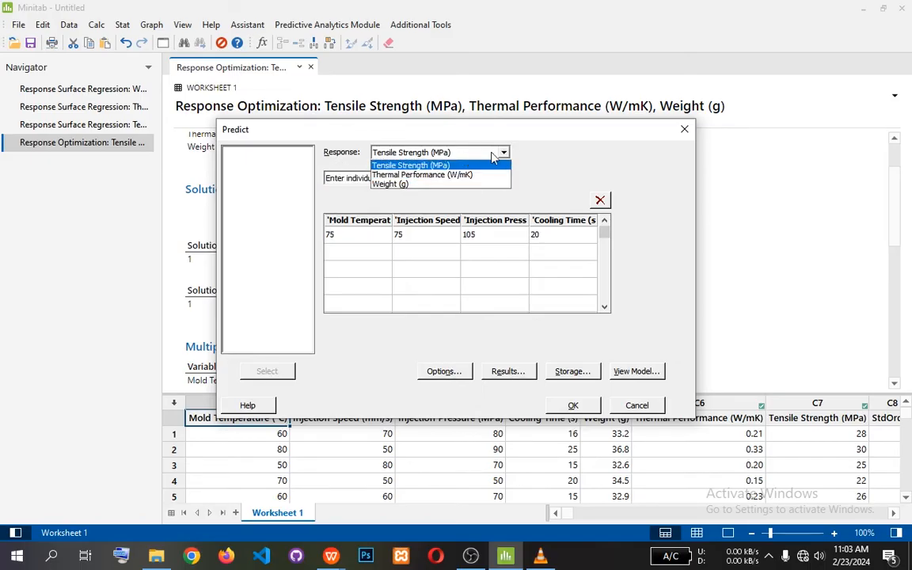
click(450, 140)
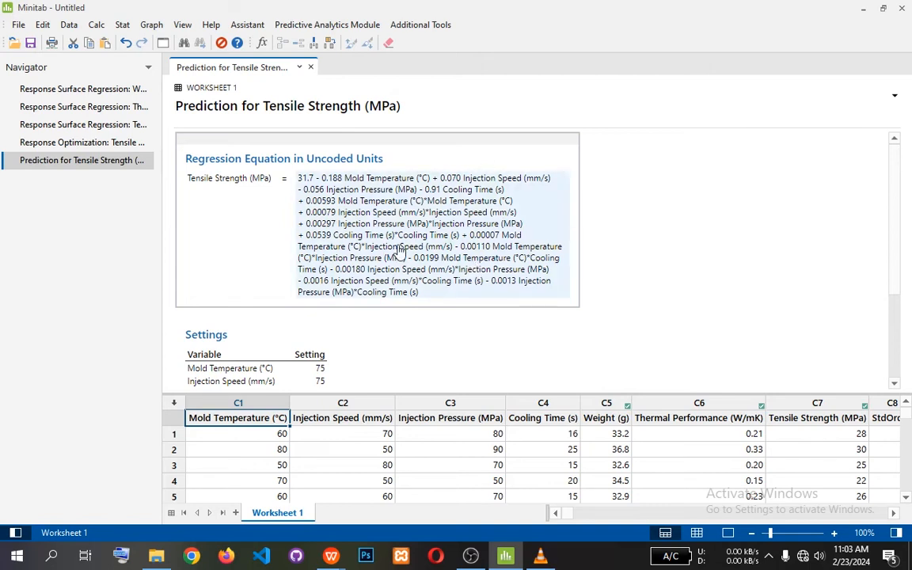
scroll(400, 252, down, 3)
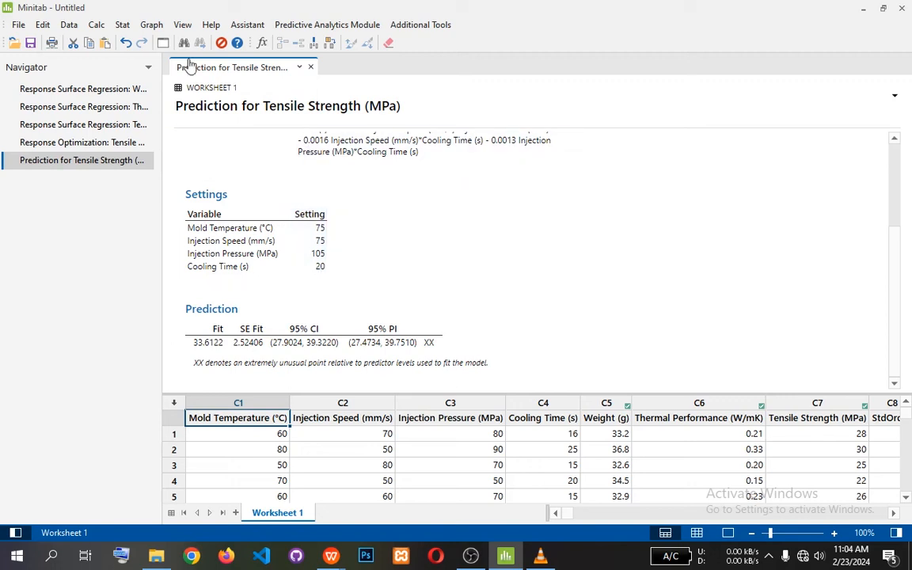
Predict Thermal Performance at Mold Temperature 75, Injection Speed 75, Injection Pressure 105 and Cooling Time 20.
click(122, 25)
mouse_move(177, 90)
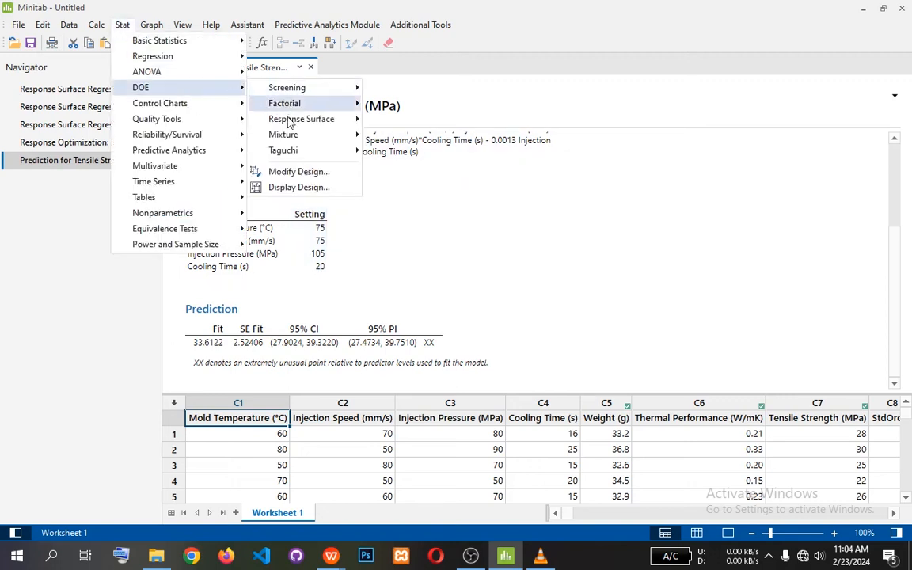
mouse_move(295, 125)
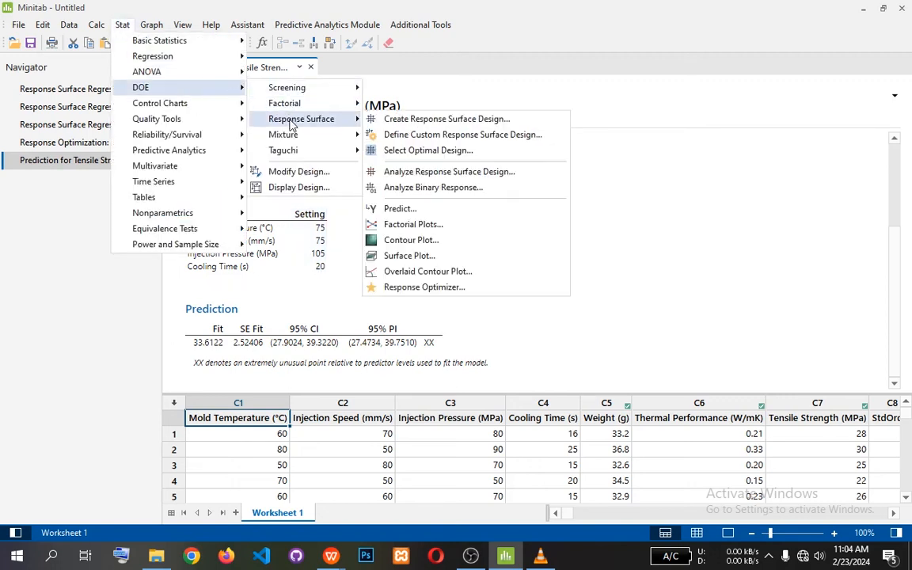
click(410, 210)
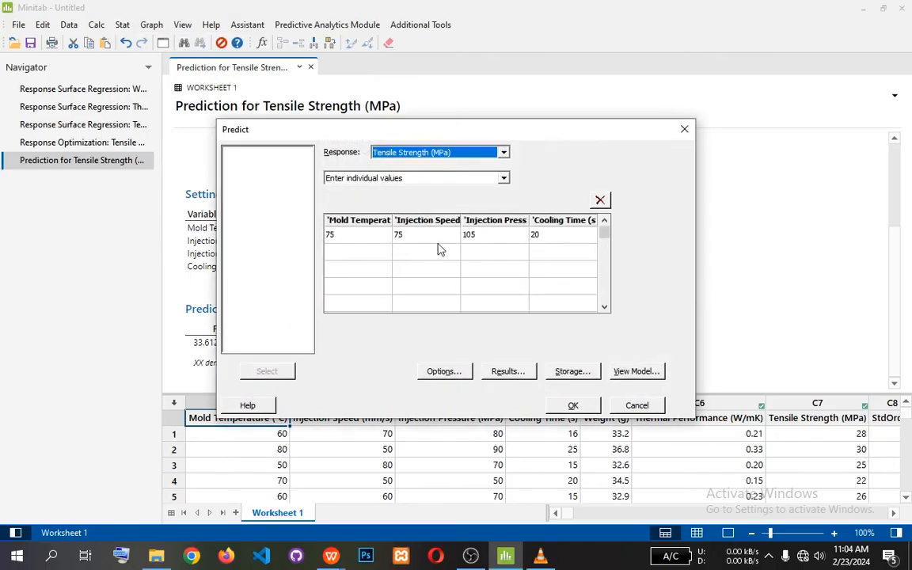
click(457, 151)
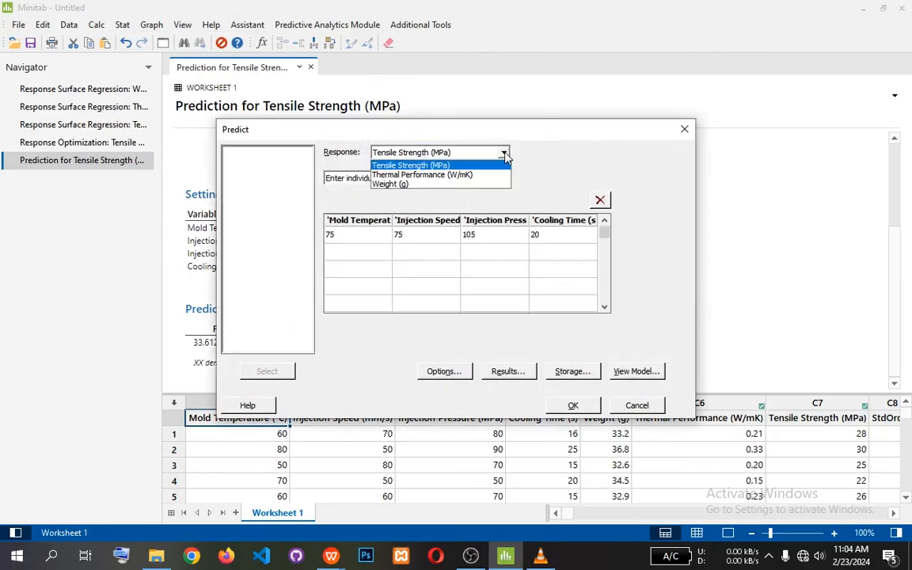
click(408, 176)
click(379, 235)
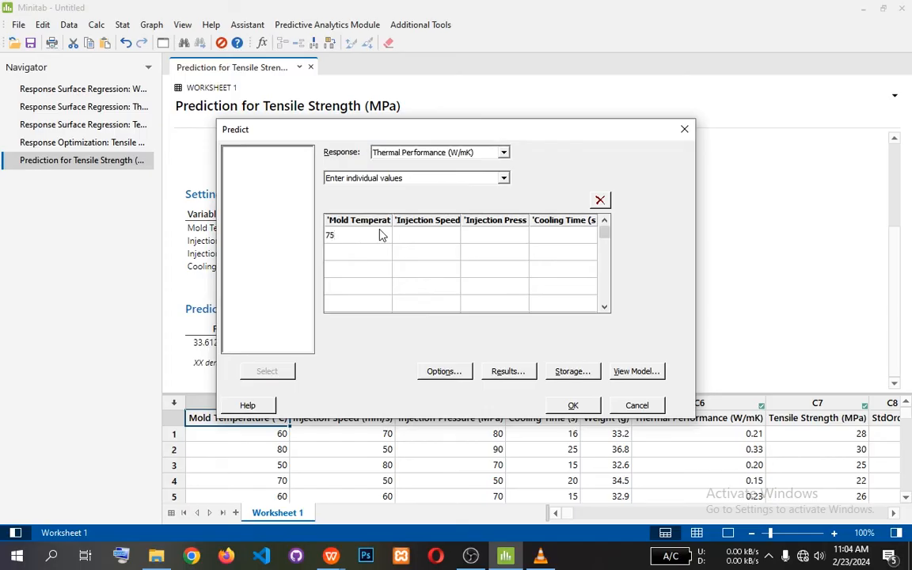
click(407, 236)
click(485, 235)
click(583, 236)
click(586, 407)
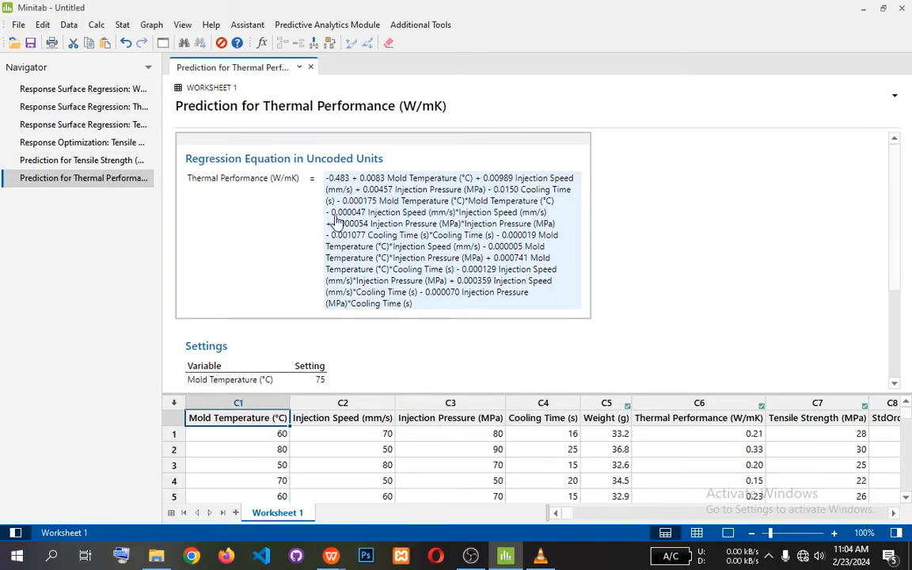
Examine the Thermal Performance prediction output, covering its regression equation, Settings table and Prediction table.
scroll(340, 224, down, 4)
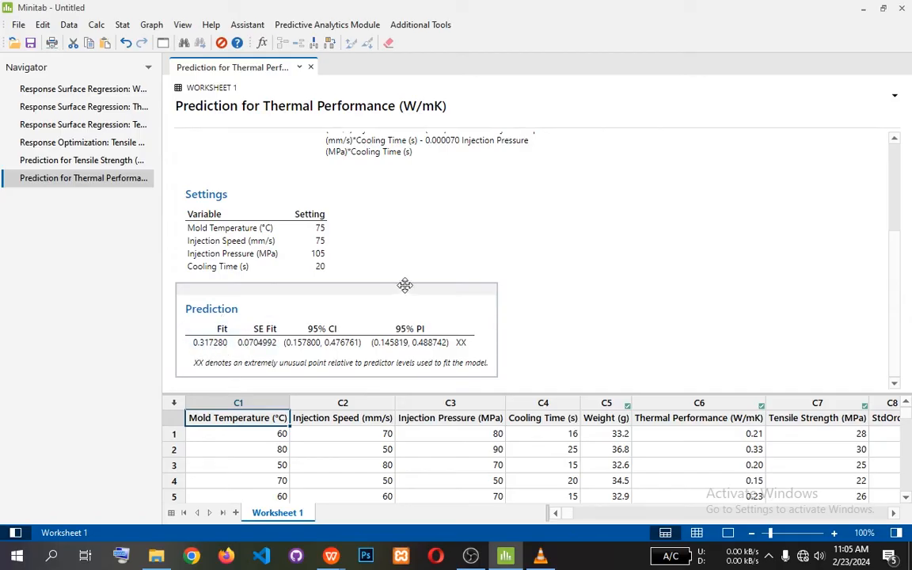
scroll(396, 245, up, 4)
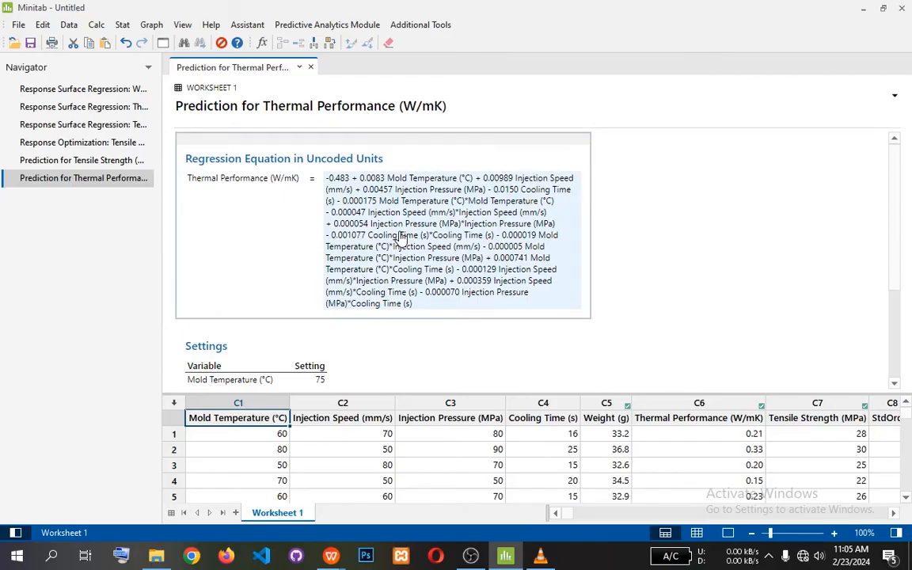
scroll(411, 277, down, 2)
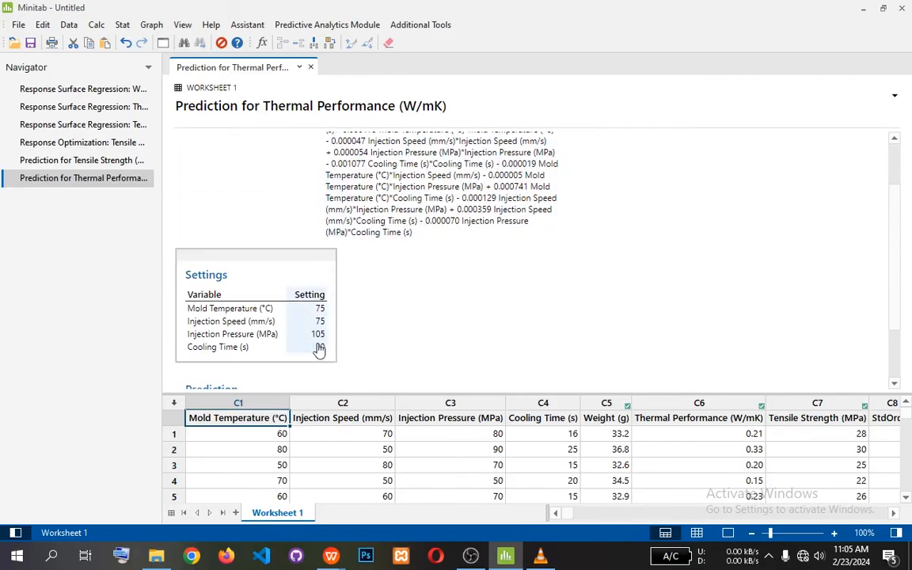
scroll(504, 307, down, 2)
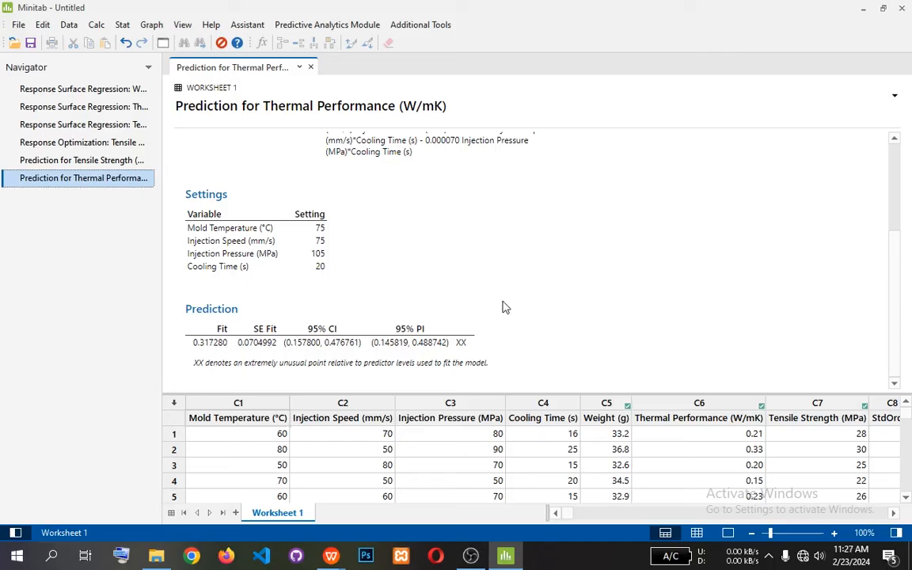
scroll(504, 306, up, 4)
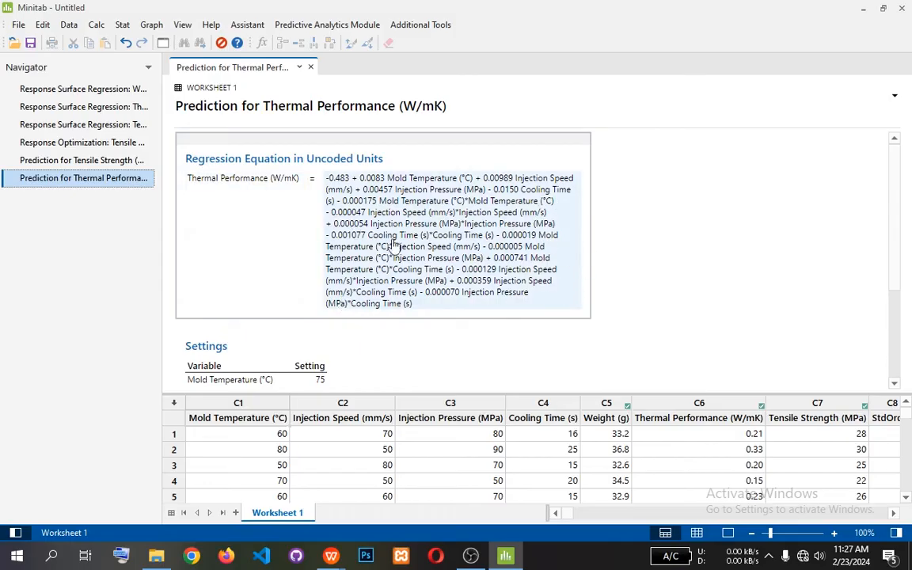
scroll(439, 241, down, 3)
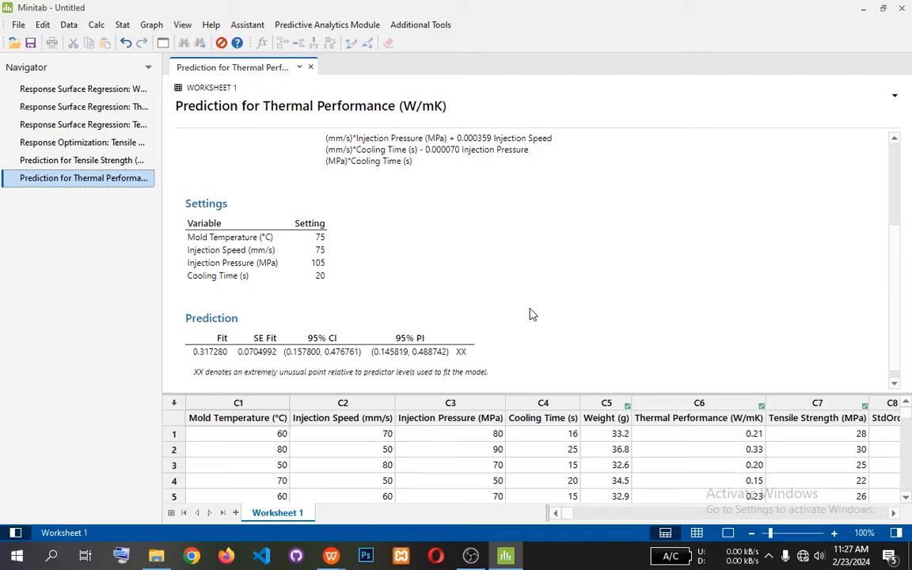
Generate response surface plots of Tensile Strength for all pairs of continuous variables on separate graphs.
click(122, 26)
mouse_move(143, 87)
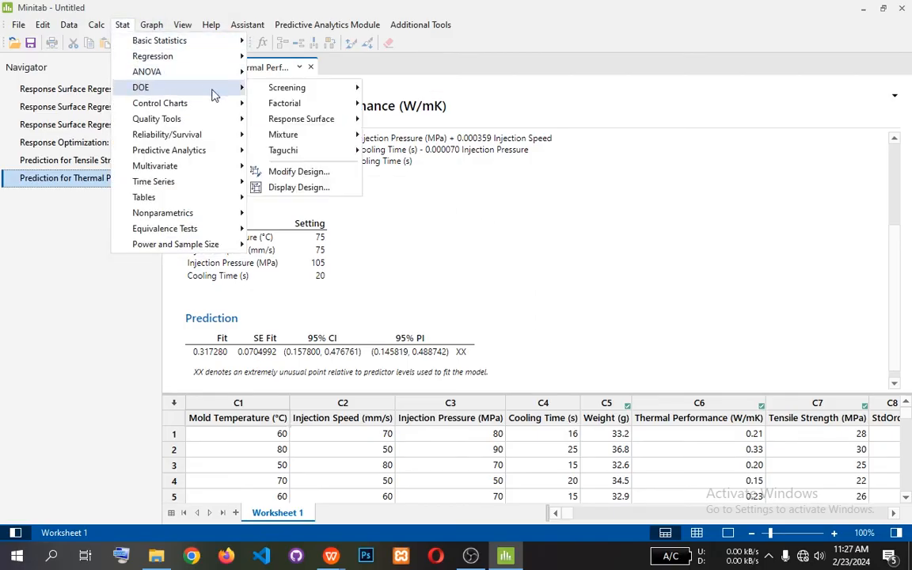
mouse_move(331, 120)
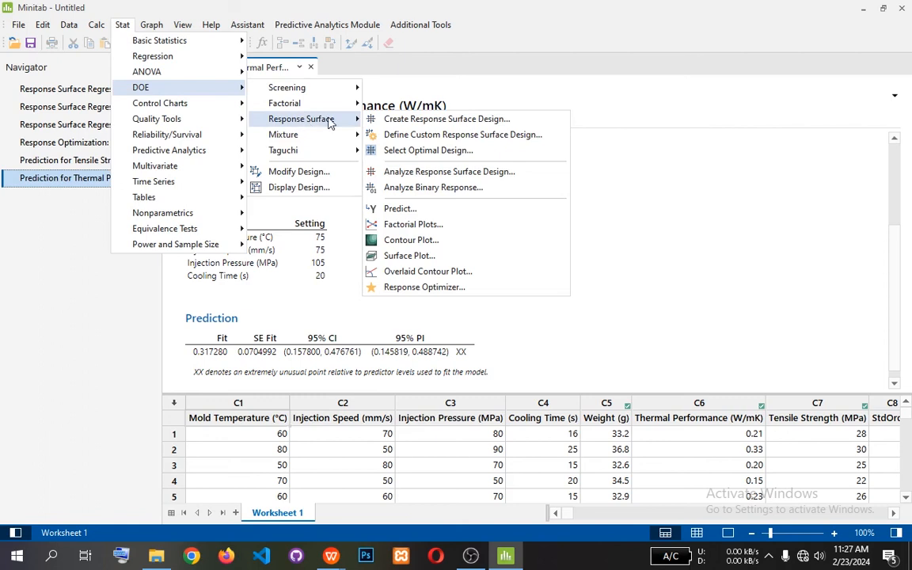
click(420, 258)
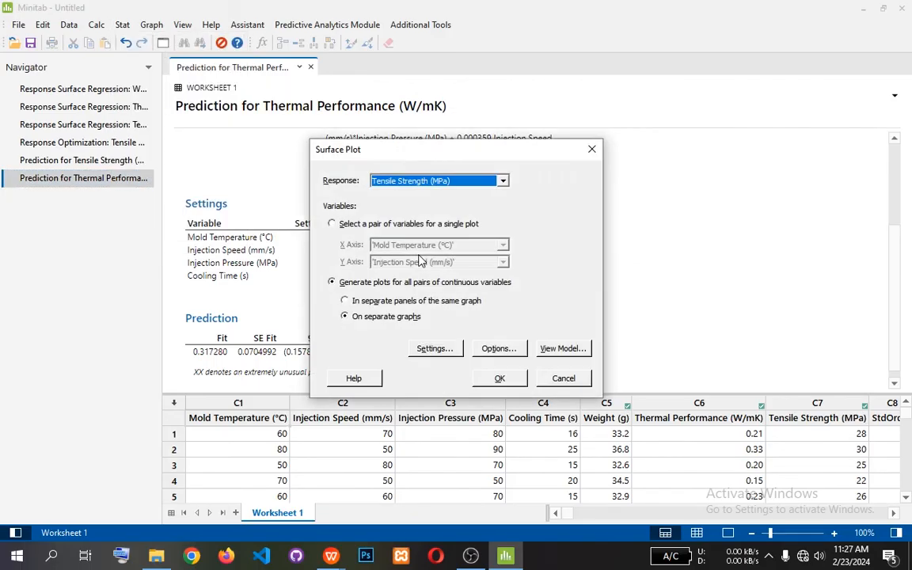
drag(463, 148, 670, 94)
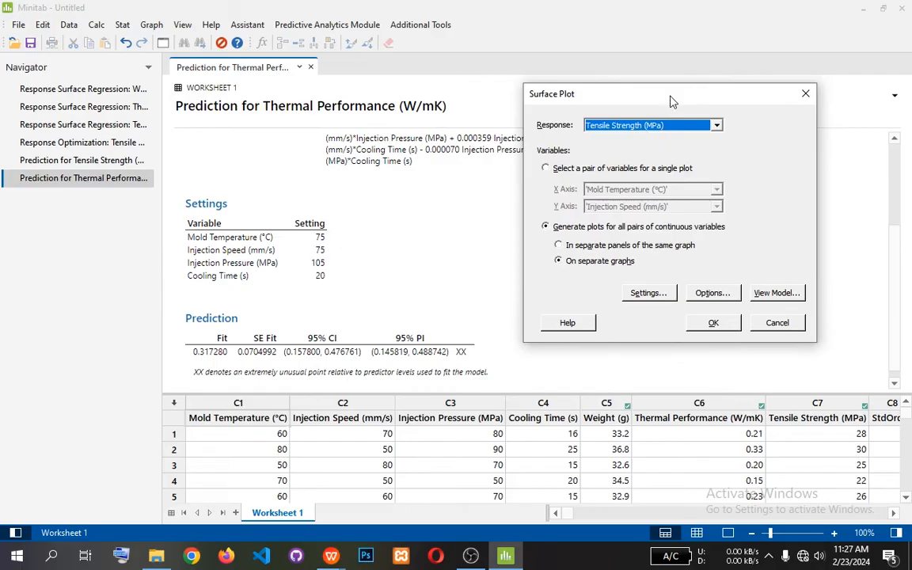
drag(607, 91, 452, 69)
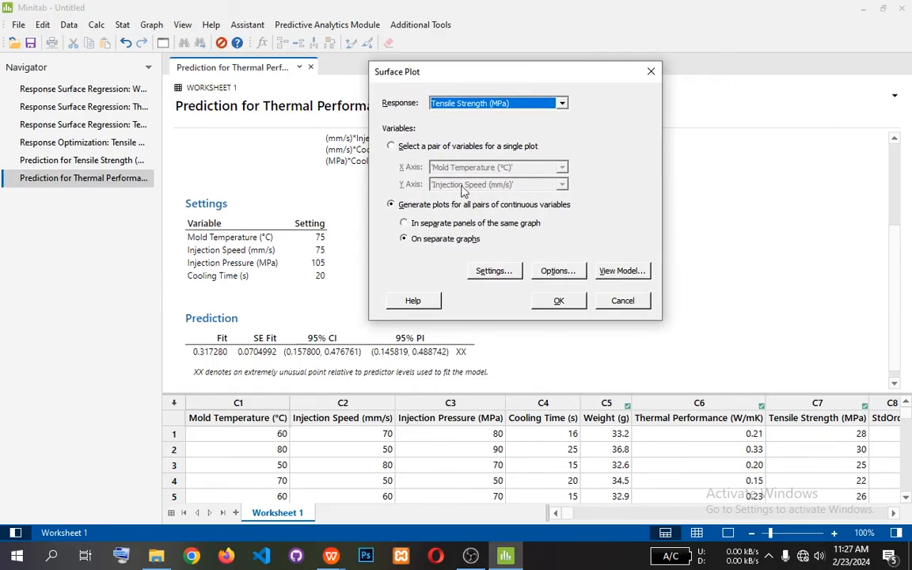
click(510, 102)
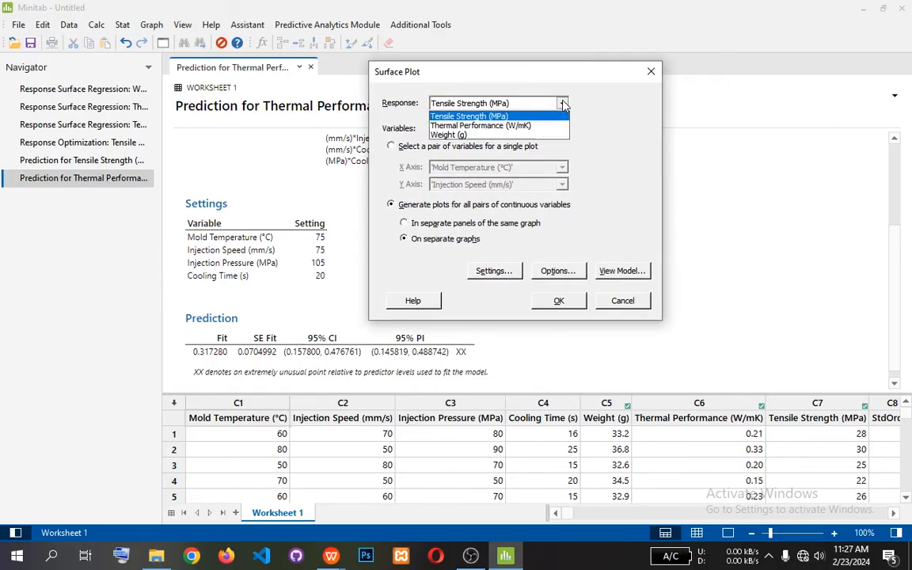
click(480, 104)
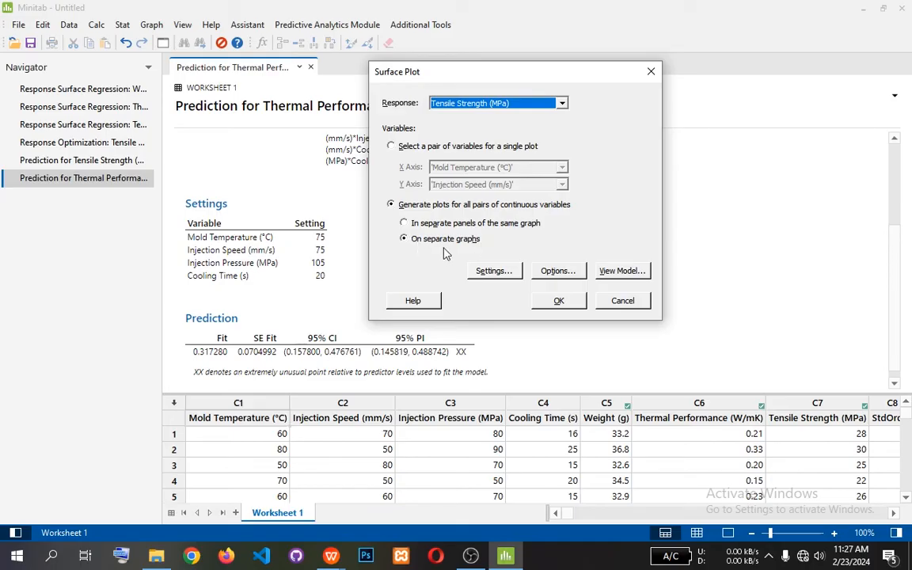
click(555, 301)
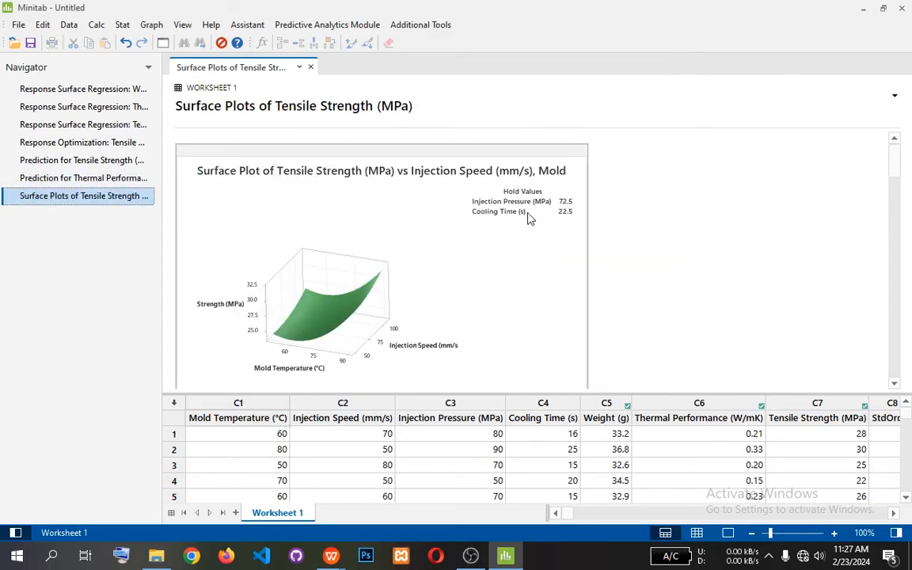
Look through the Tensile Strength surface plots, comparing the variable pairs and their hold values.
scroll(559, 257, down, 5)
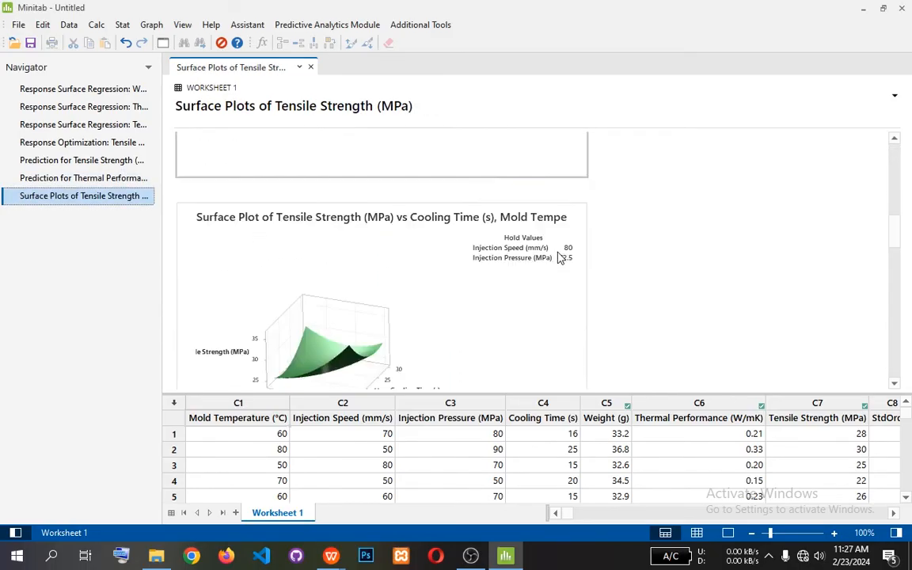
scroll(558, 257, down, 8)
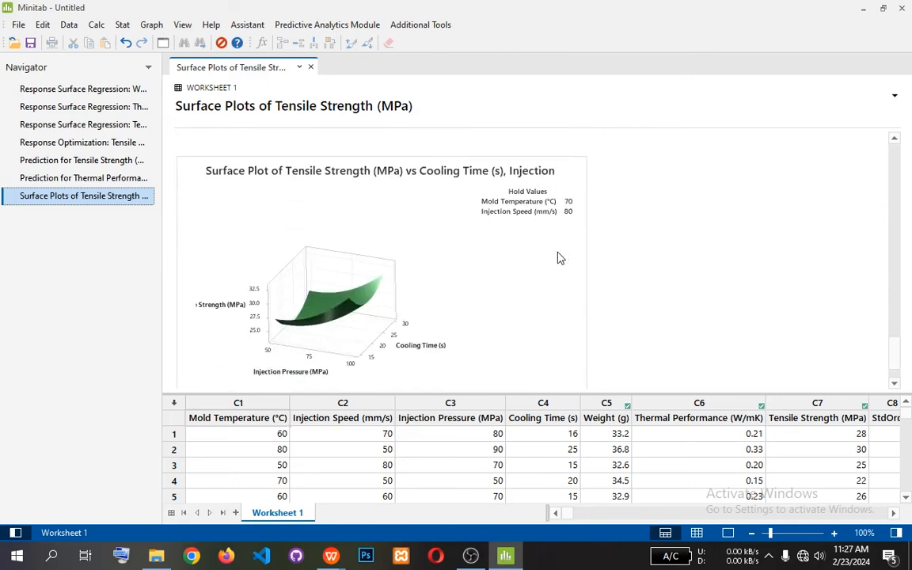
scroll(558, 257, down, 6)
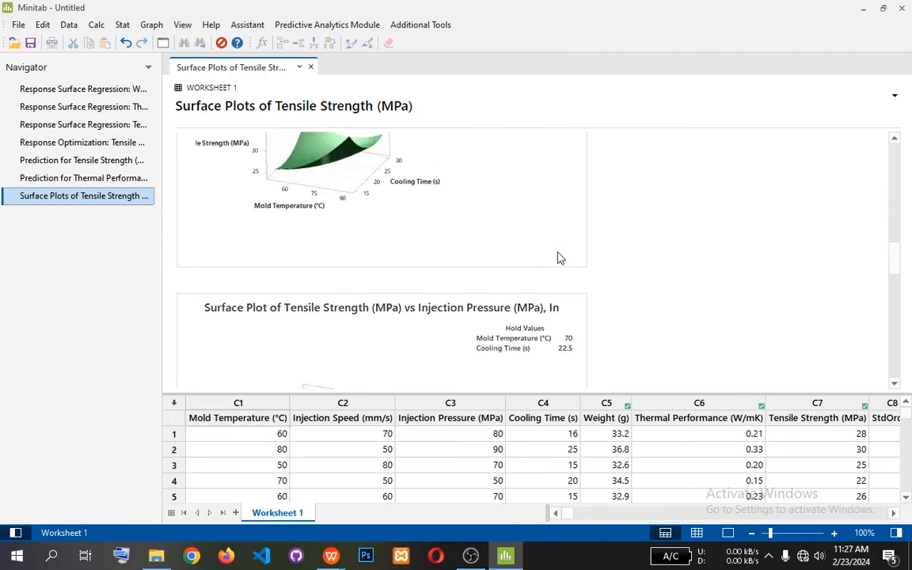
scroll(559, 257, up, 10)
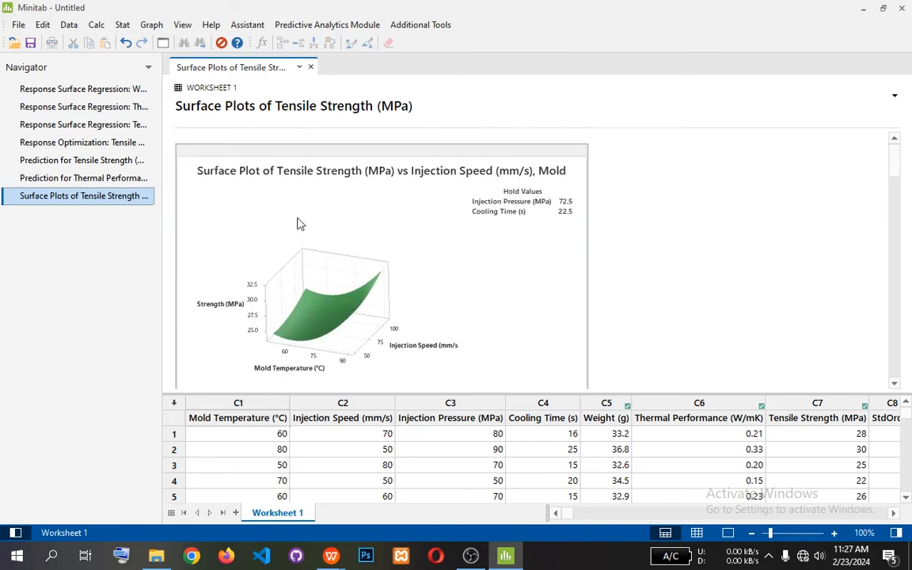
scroll(510, 245, down, 5)
scroll(510, 244, down, 8)
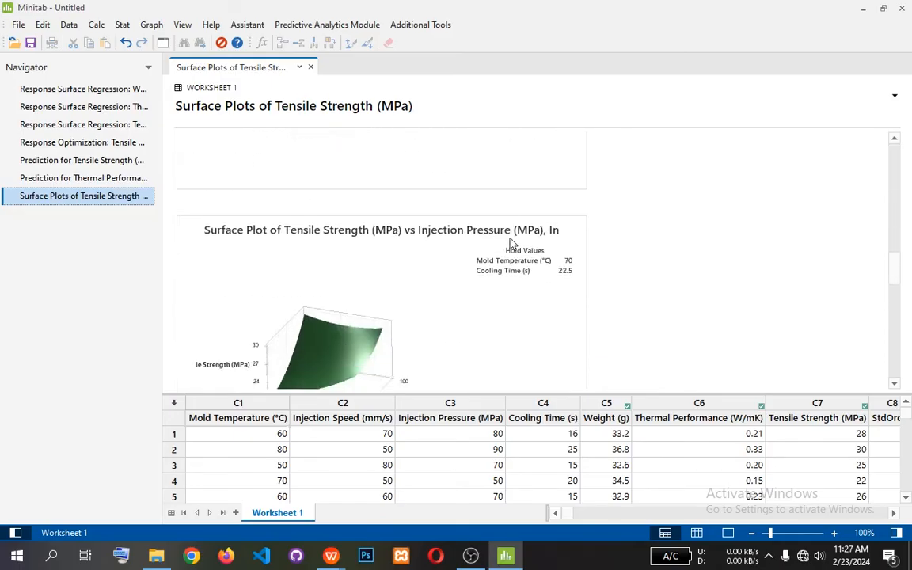
scroll(510, 244, up, 12)
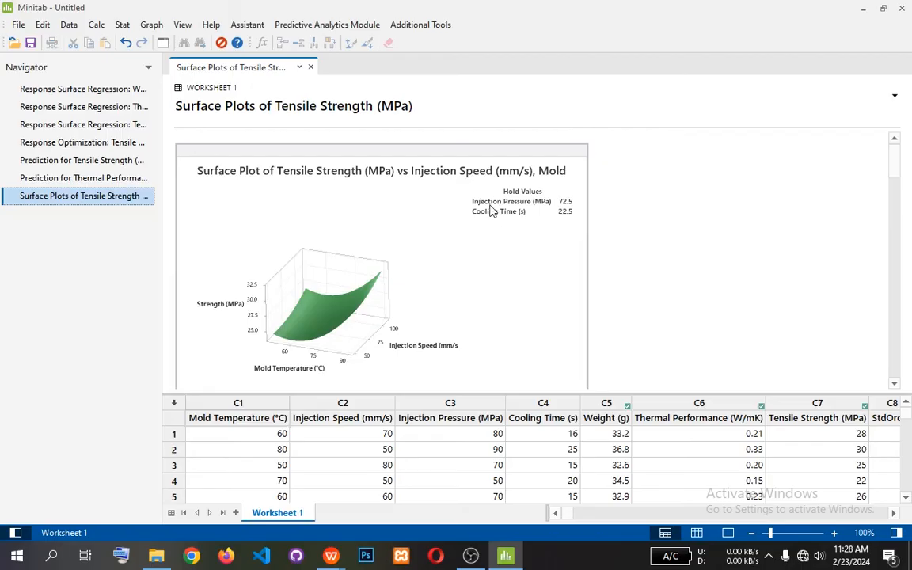
Review the Pareto chart of standardized effects in the Tensile Strength response surface regression output.
click(75, 126)
scroll(457, 231, down, 10)
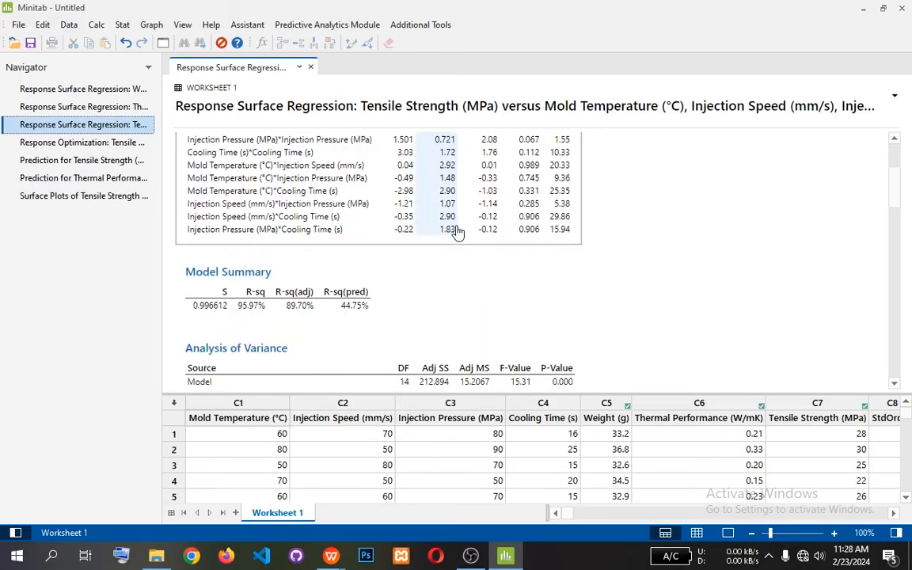
scroll(458, 231, down, 10)
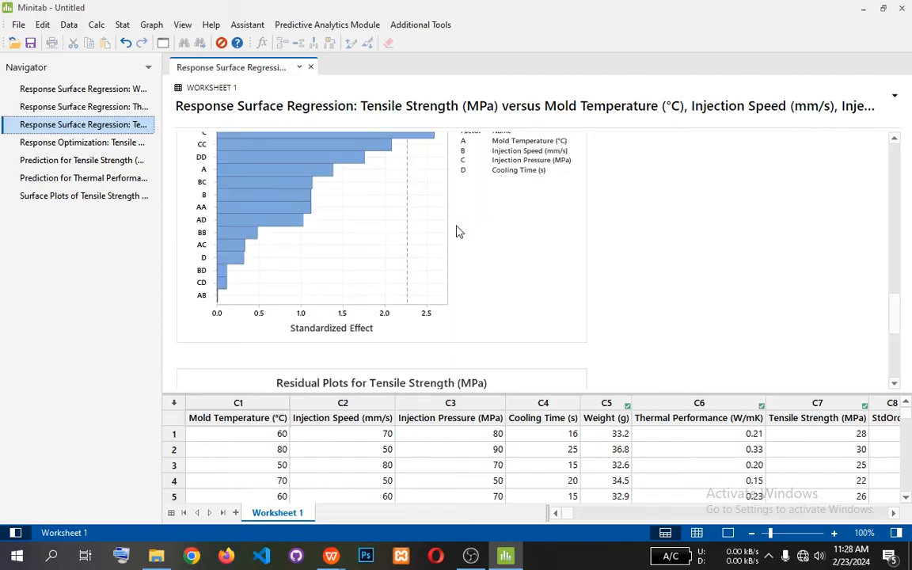
scroll(458, 231, up, 2)
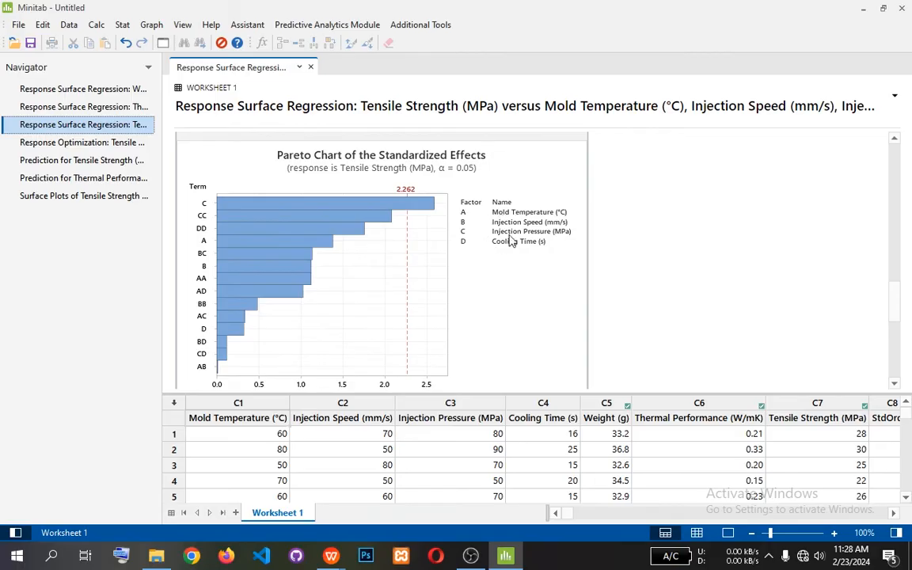
click(338, 109)
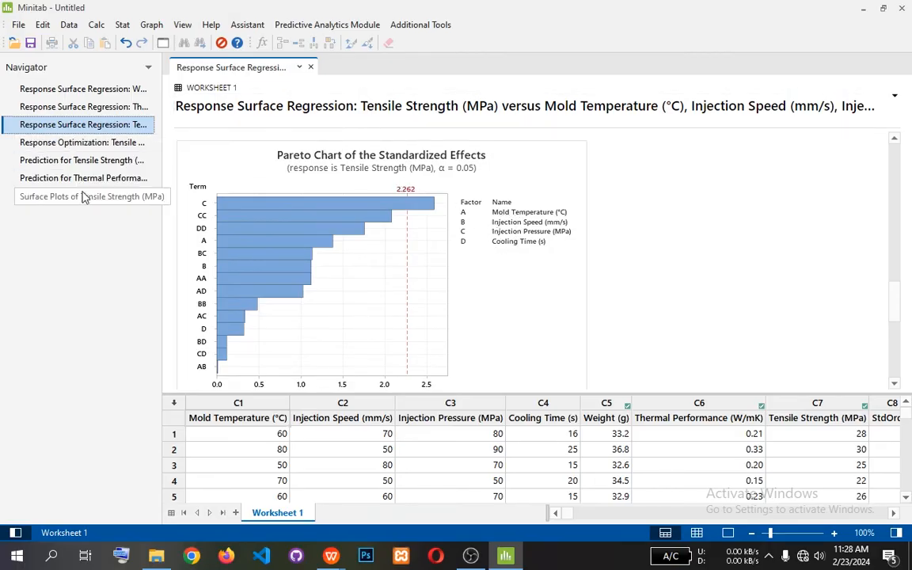
Return to the Tensile Strength surface plots and examine the one against Injection Pressure and Mold Temperature.
click(83, 196)
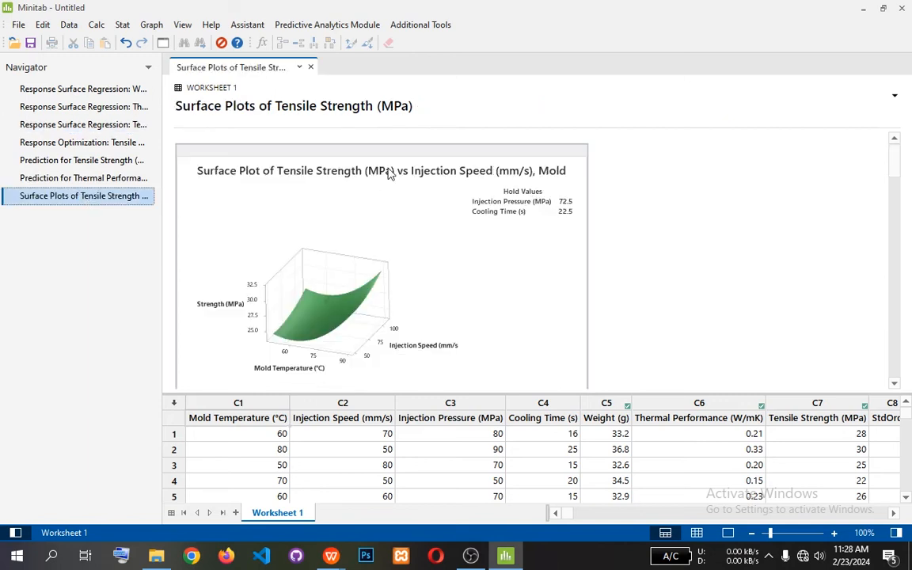
scroll(432, 172, down, 2)
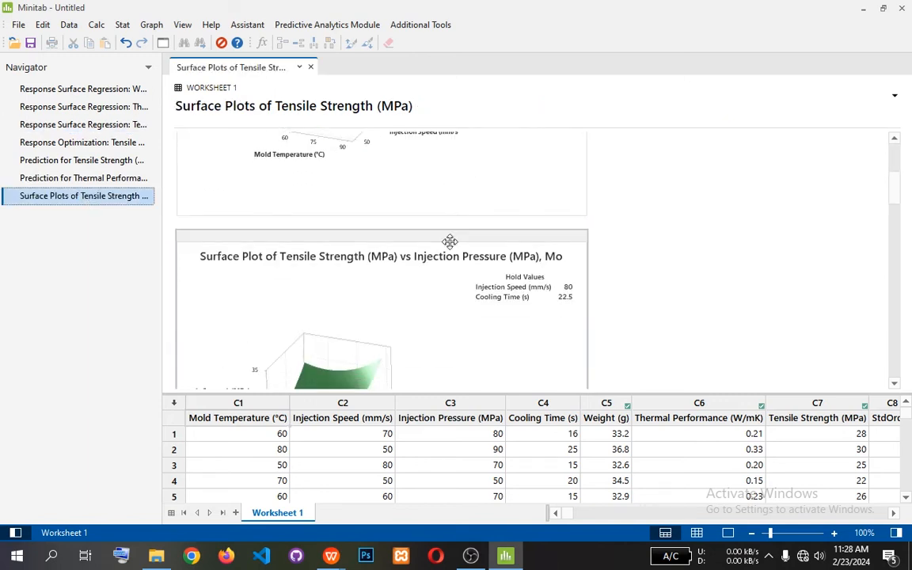
scroll(457, 258, down, 2)
scroll(458, 257, down, 1)
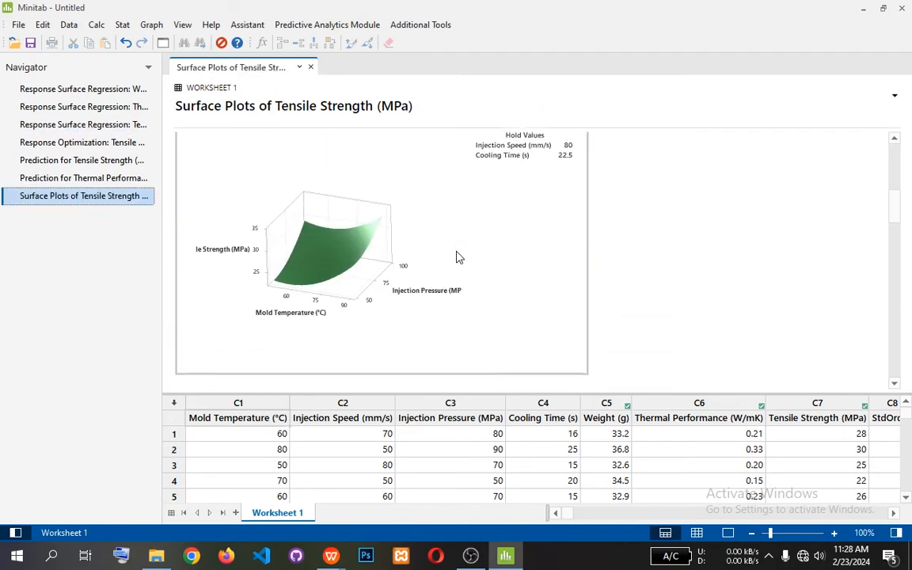
scroll(458, 258, up, 1)
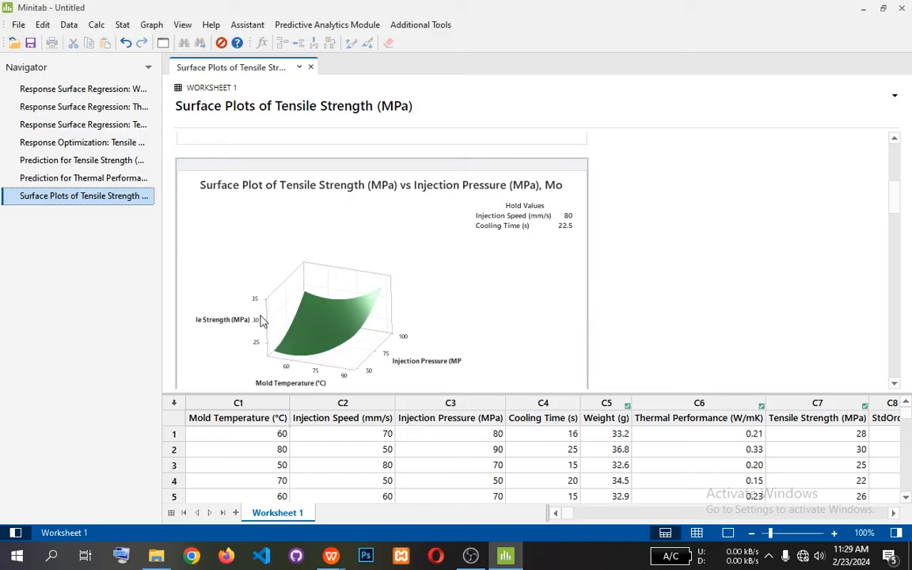
scroll(450, 295, down, 2)
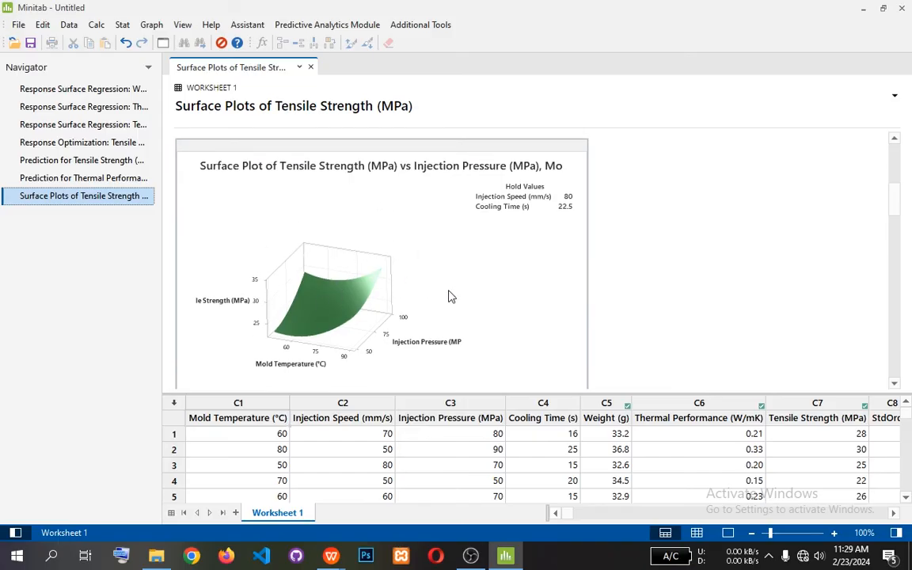
scroll(353, 256, up, 2)
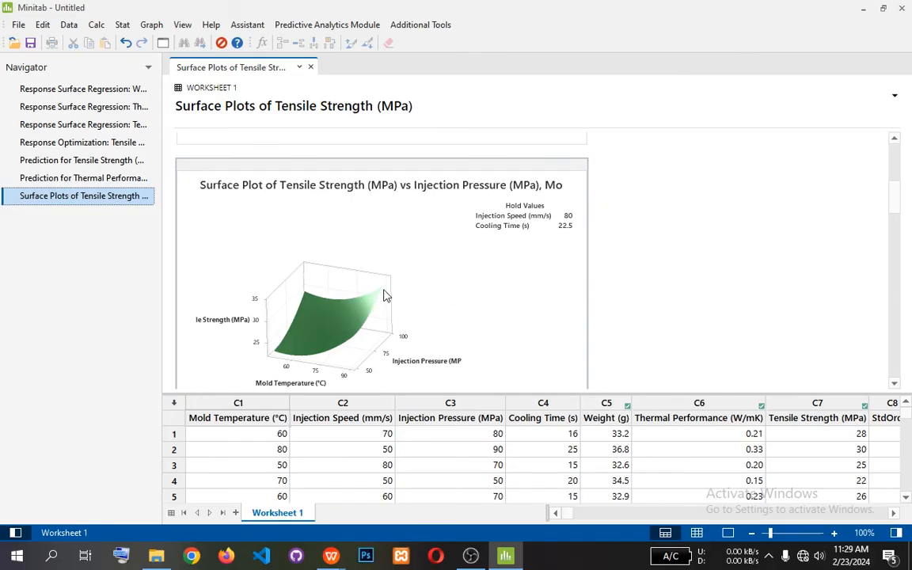
scroll(382, 295, down, 2)
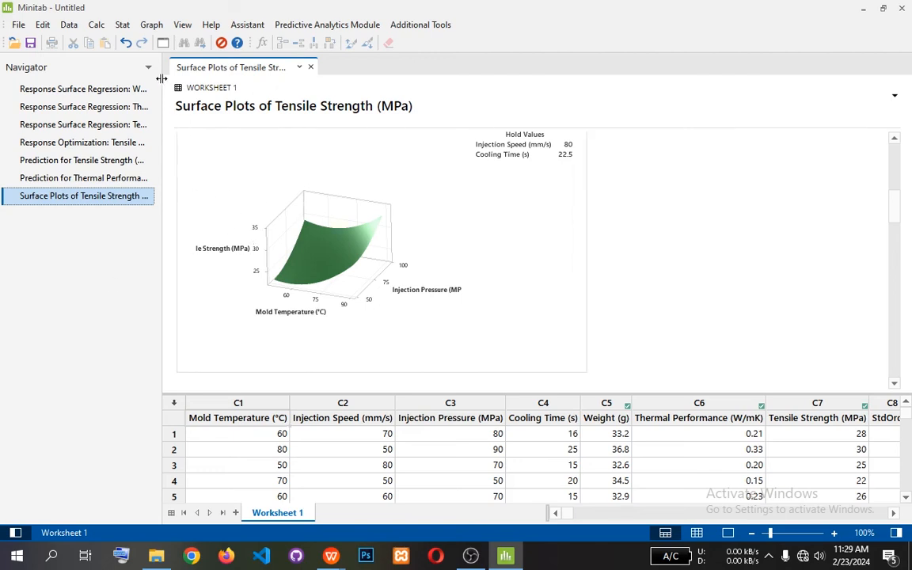
Create a response surface contour plot of Tensile Strength with Mold Temperature on the X axis and Injection Pressure on the Y axis.
click(122, 26)
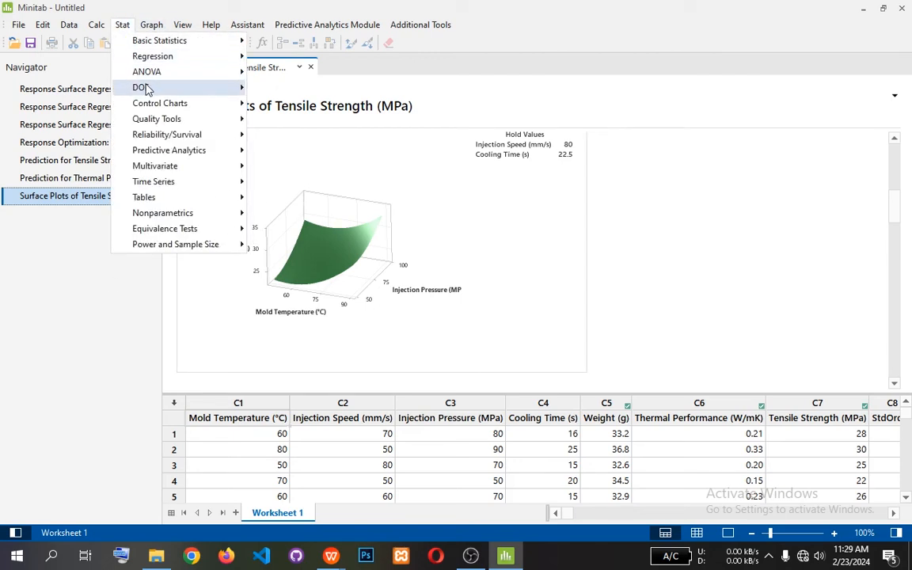
mouse_move(146, 88)
mouse_move(281, 122)
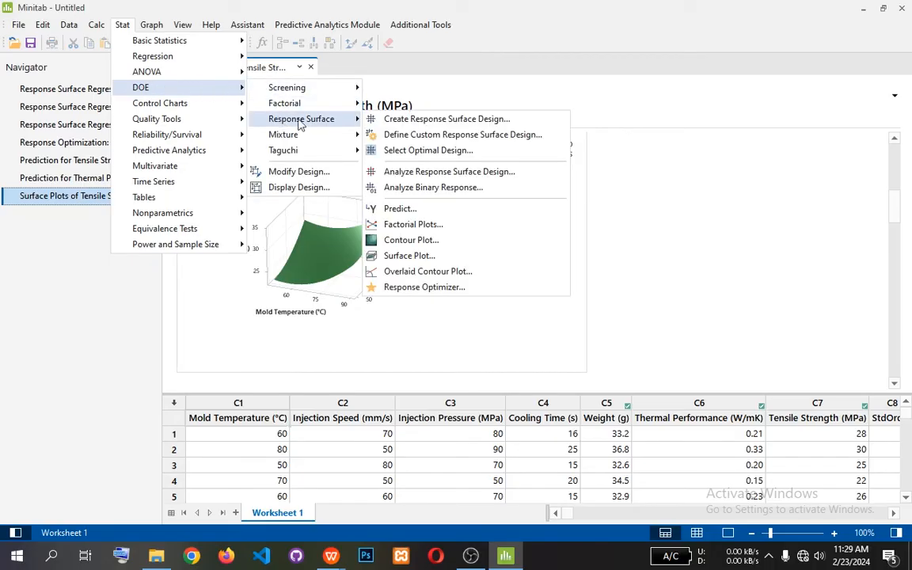
click(404, 242)
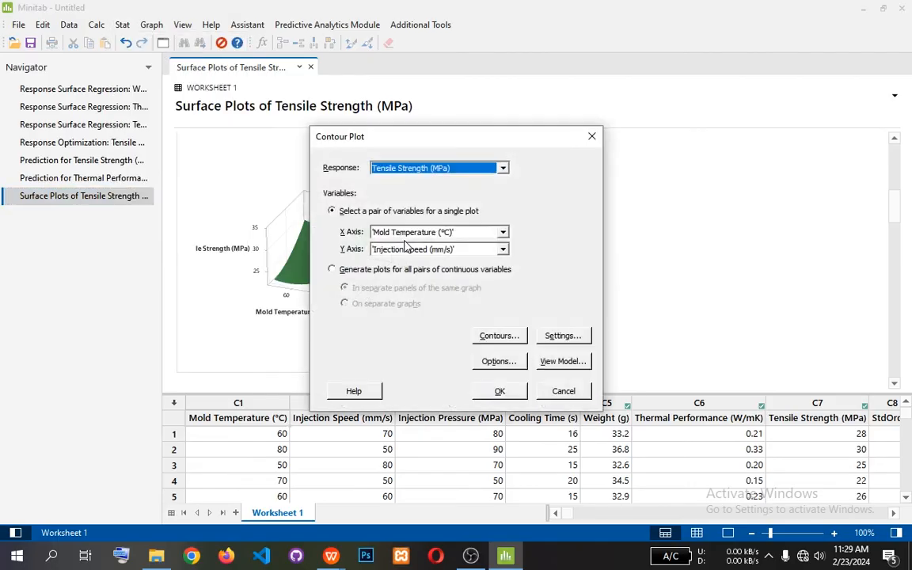
click(503, 169)
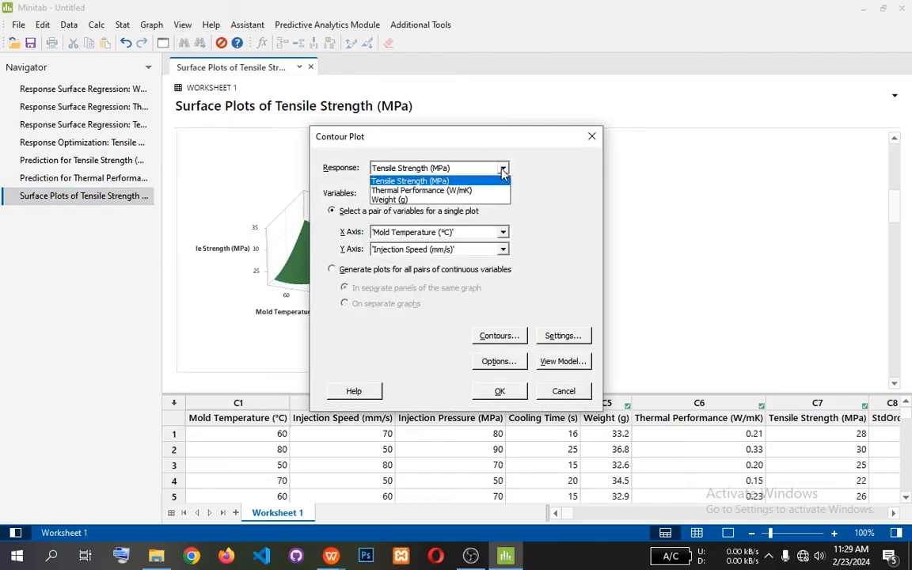
click(503, 169)
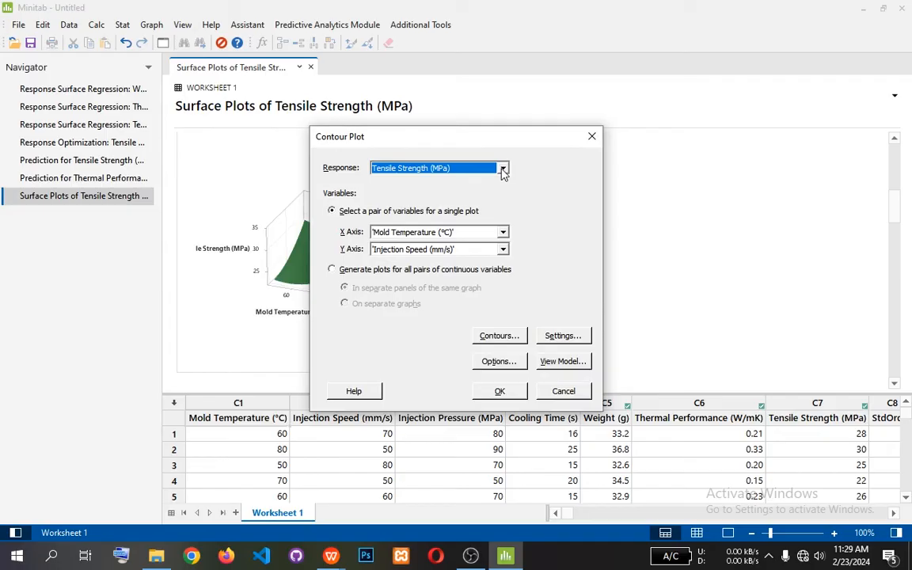
click(504, 250)
click(425, 282)
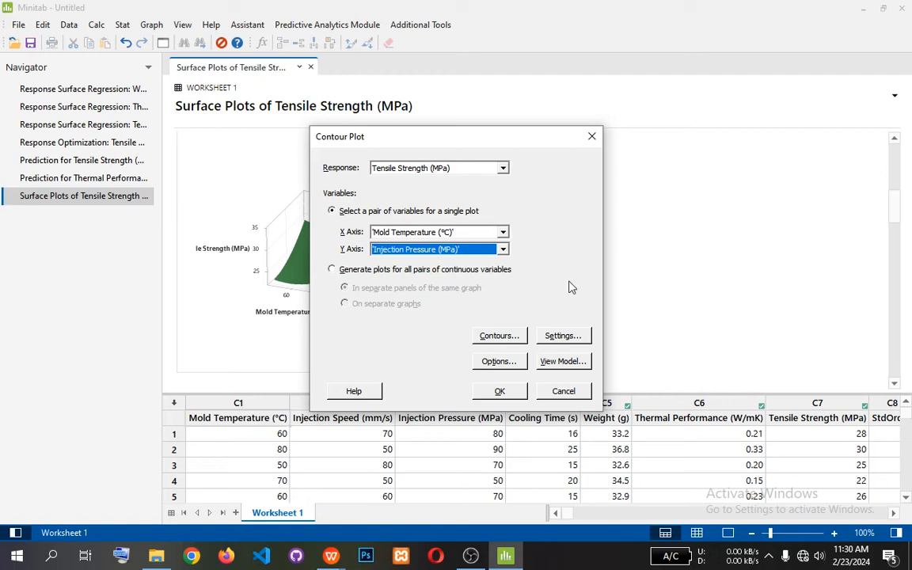
click(507, 392)
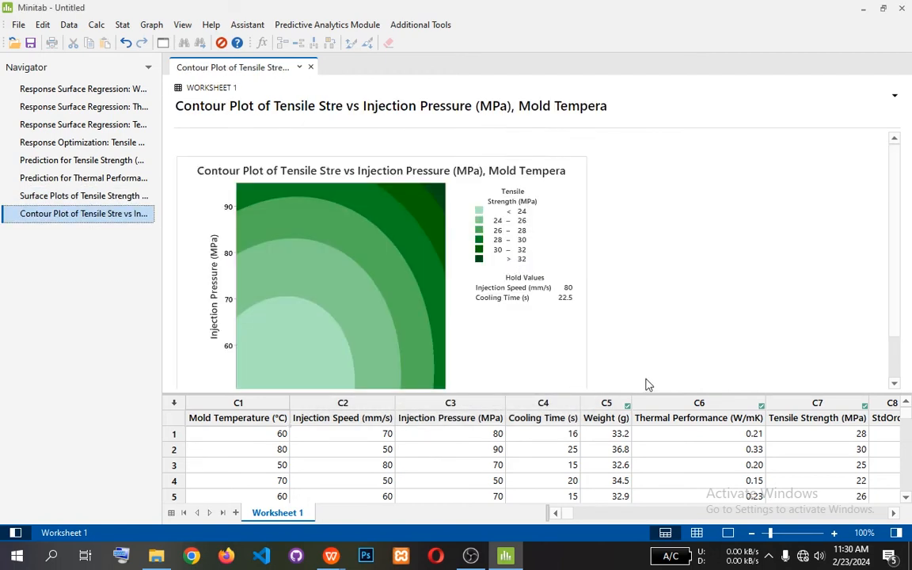
Examine the Tensile Strength contour plot, covering its axes, contour bands, legend ranges and hold values.
scroll(566, 297, down, 2)
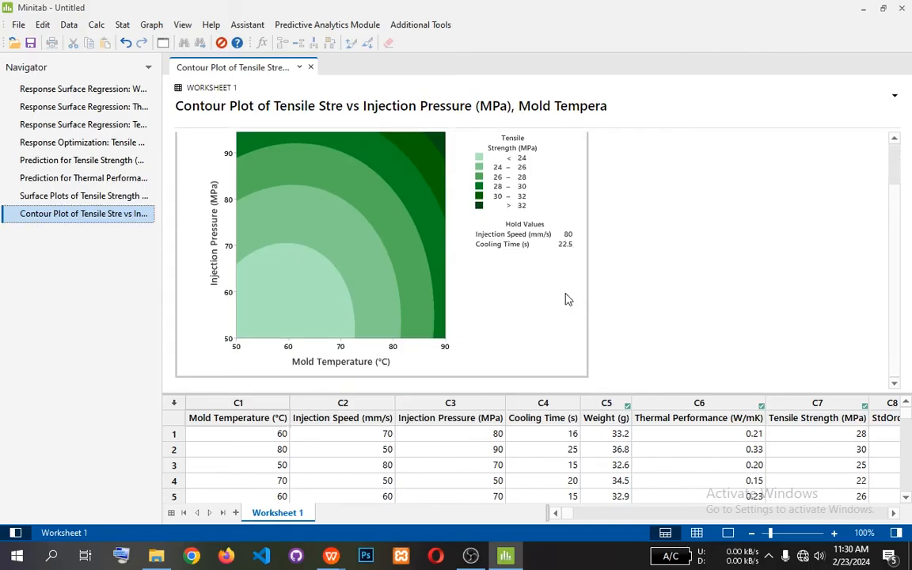
scroll(566, 298, up, 2)
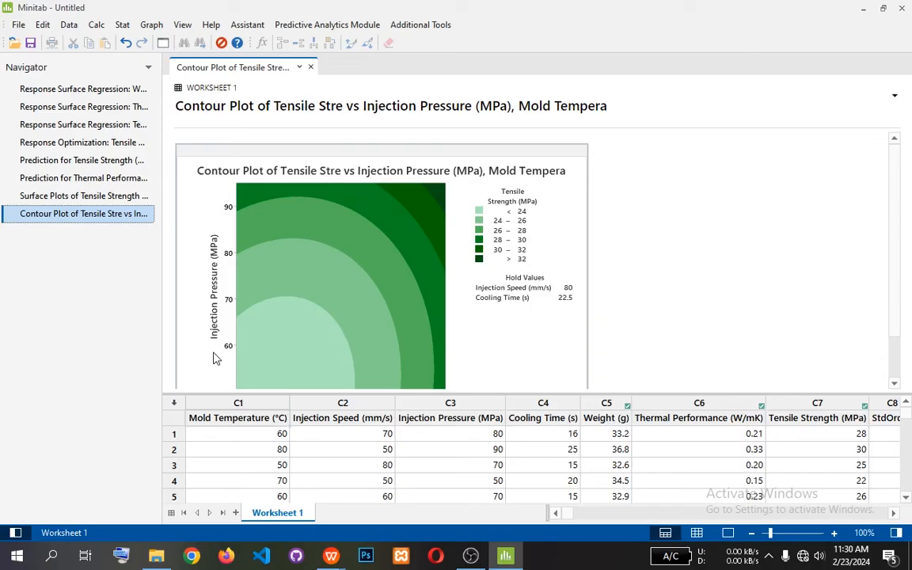
scroll(382, 375, down, 3)
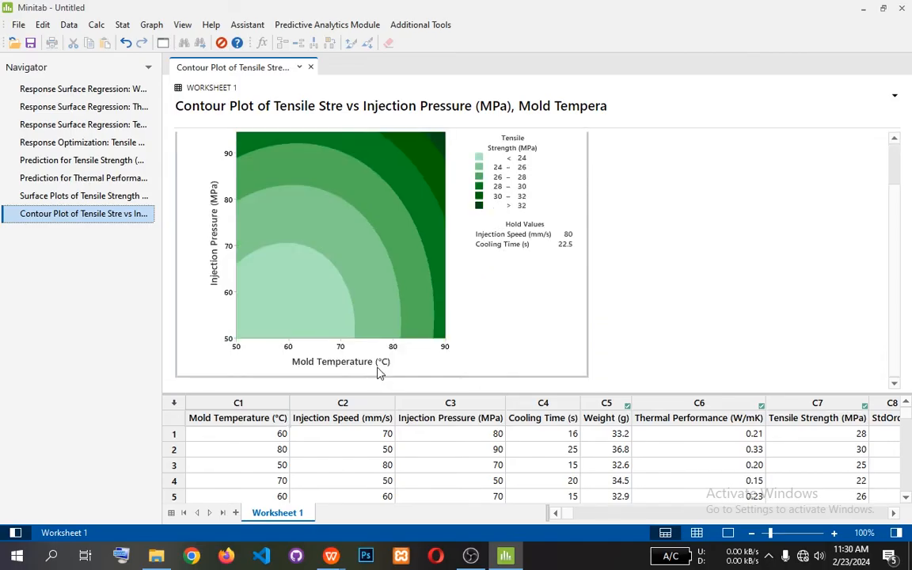
scroll(379, 372, up, 3)
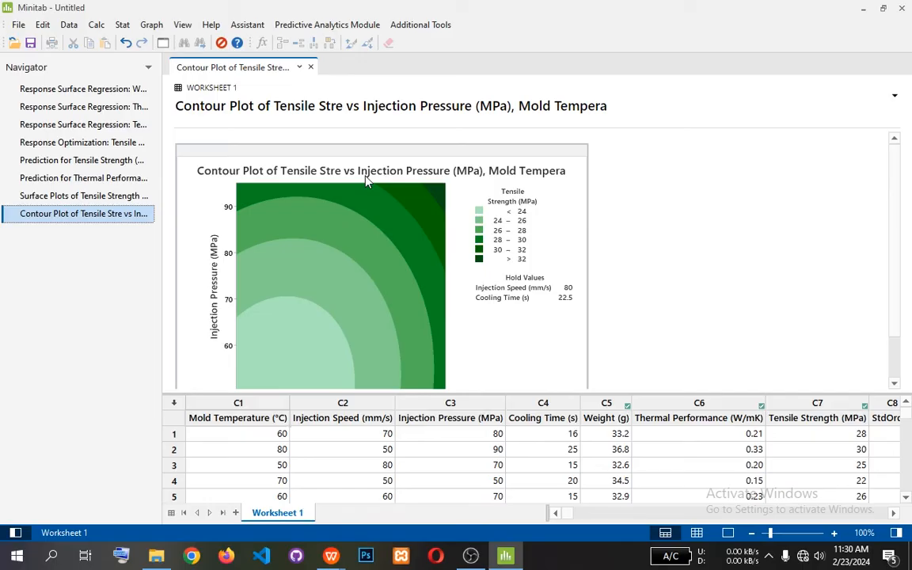
mouse_move(420, 257)
scroll(306, 332, down, 1)
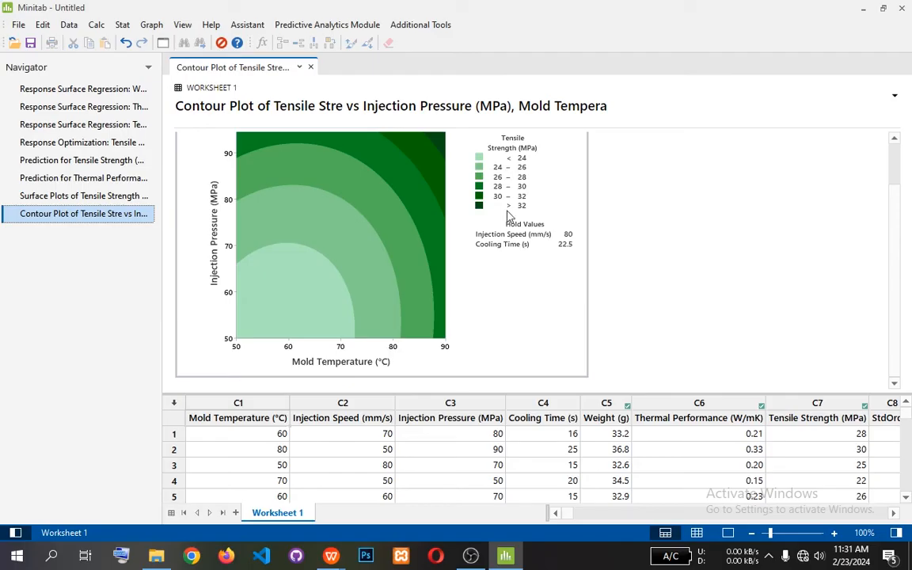
scroll(478, 266, up, 1)
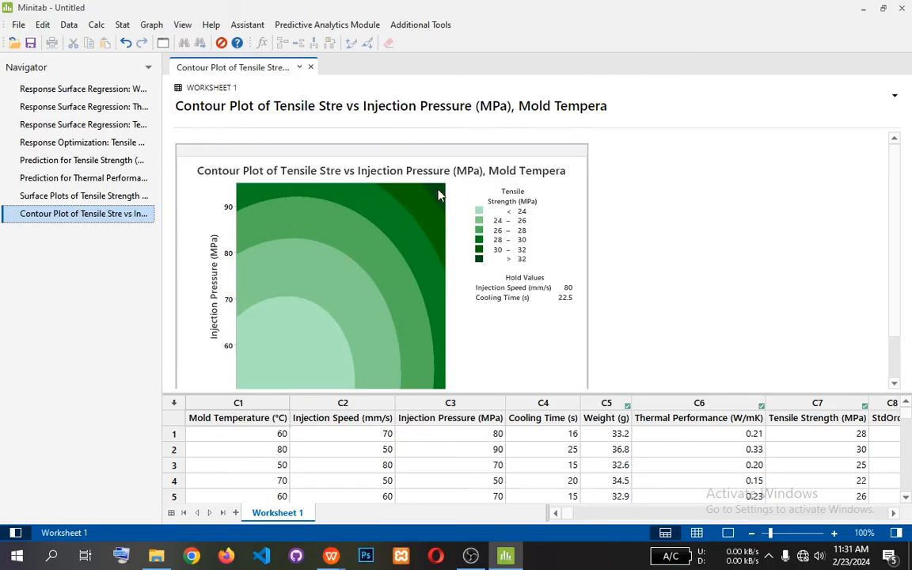
scroll(441, 197, down, 1)
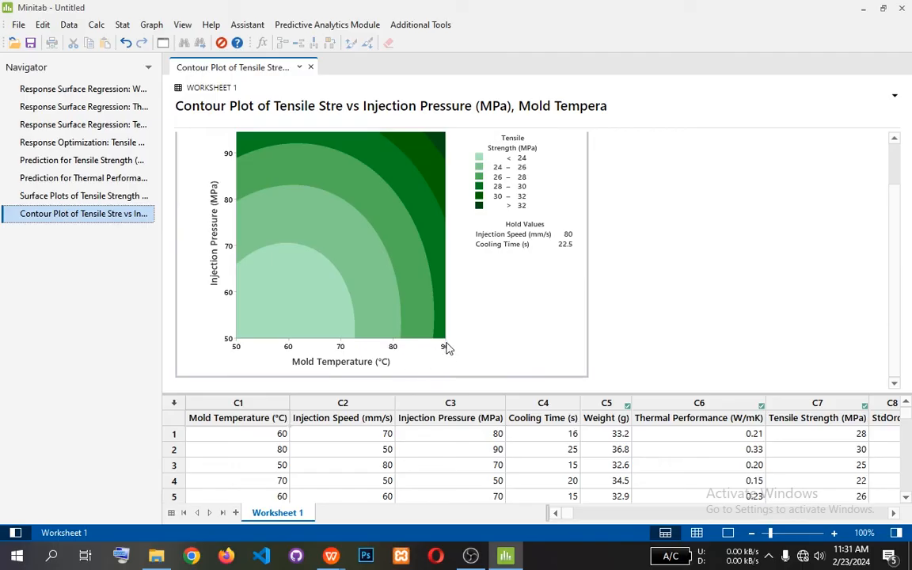
scroll(394, 346, up, 2)
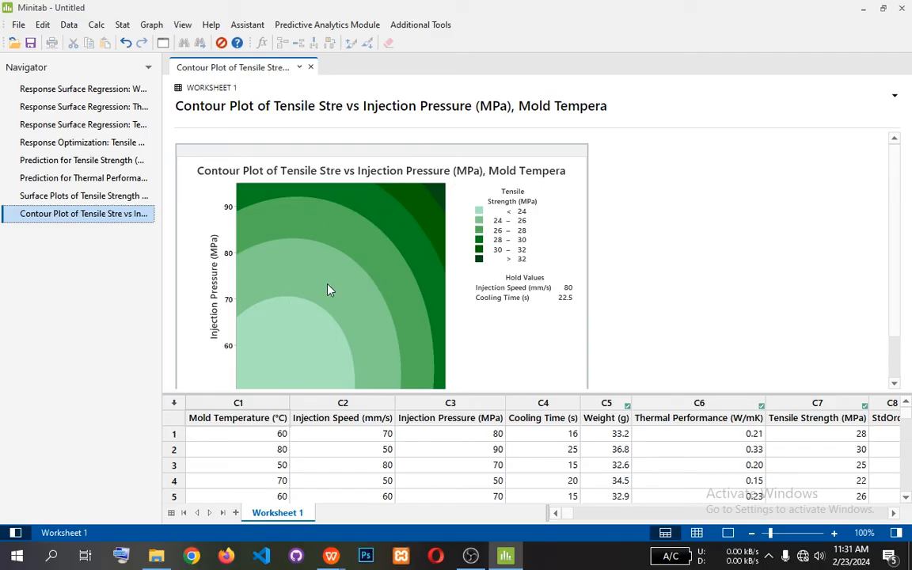
mouse_move(397, 305)
scroll(372, 250, down, 1)
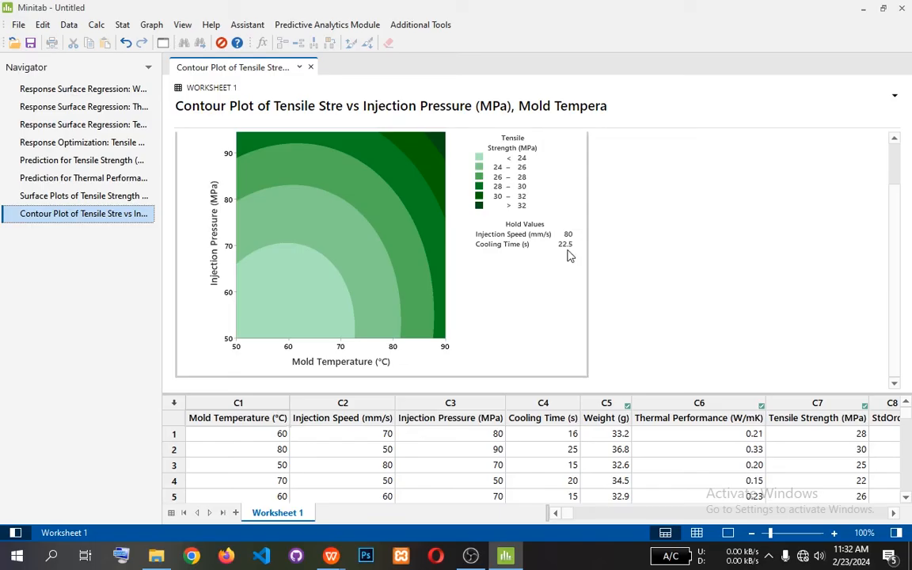
scroll(569, 243, up, 1)
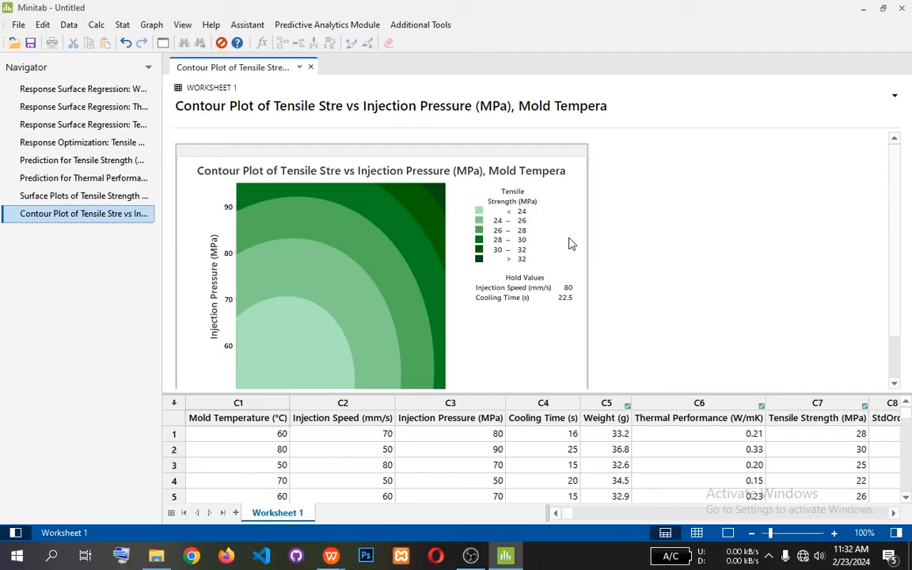
scroll(532, 216, down, 2)
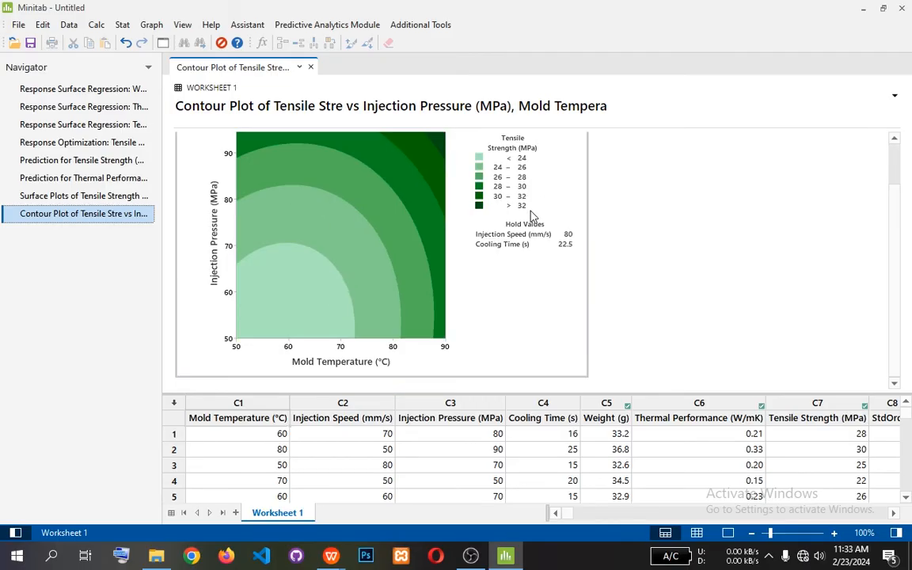
Create response surface contour plots of Tensile Strength for all pairs of continuous variables, in separate panels of the same graph.
scroll(531, 216, up, 2)
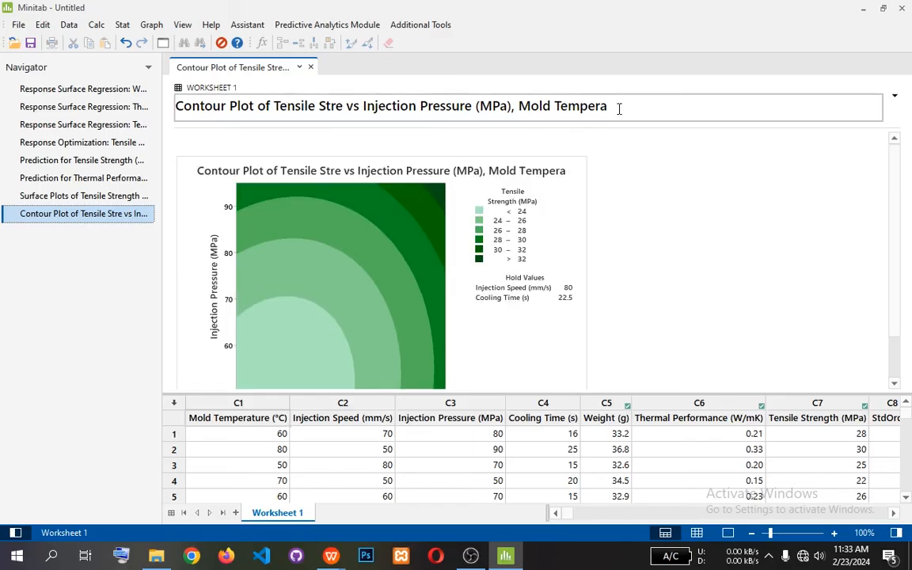
click(119, 25)
mouse_move(171, 93)
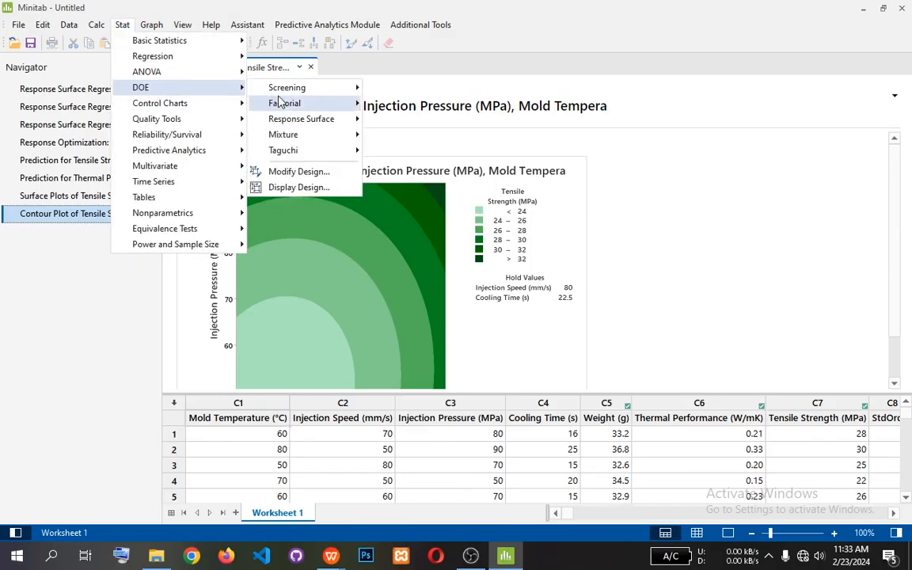
mouse_move(279, 119)
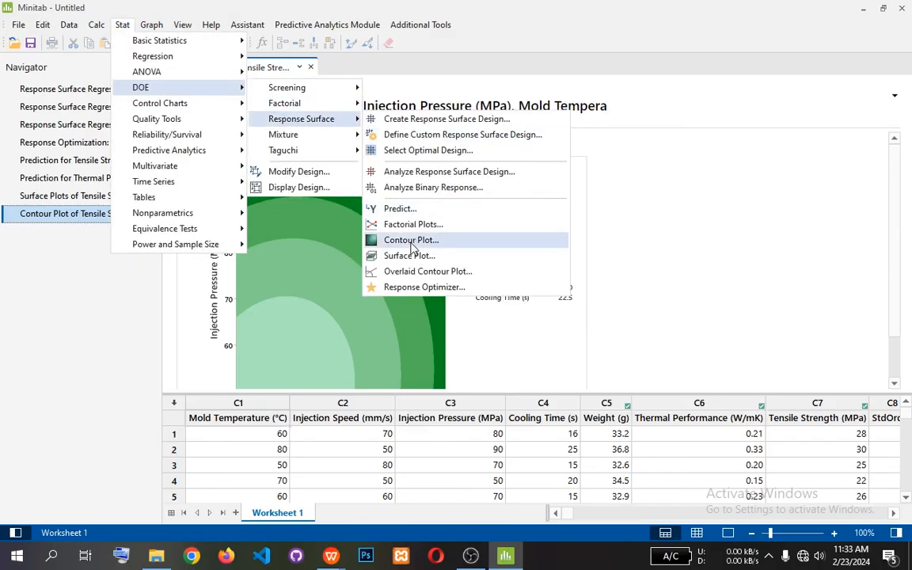
click(410, 240)
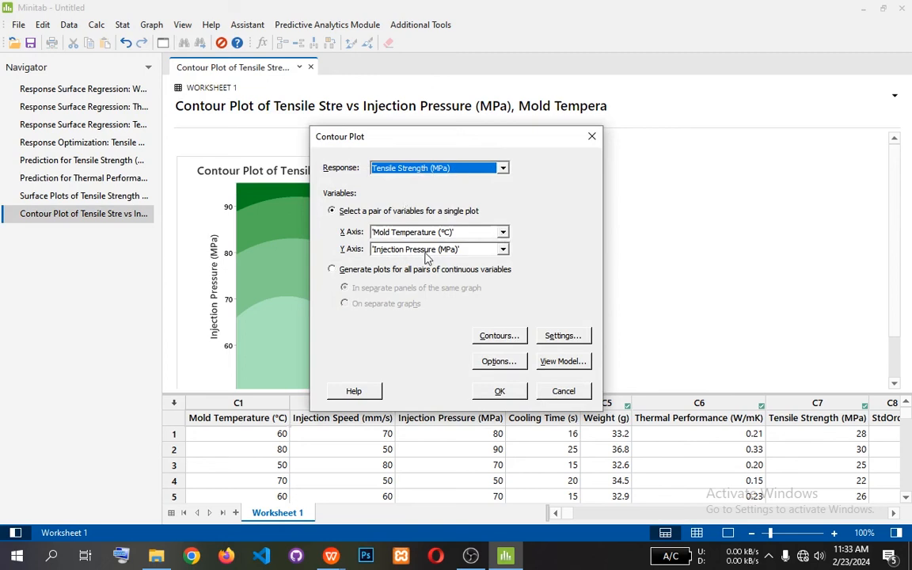
click(368, 270)
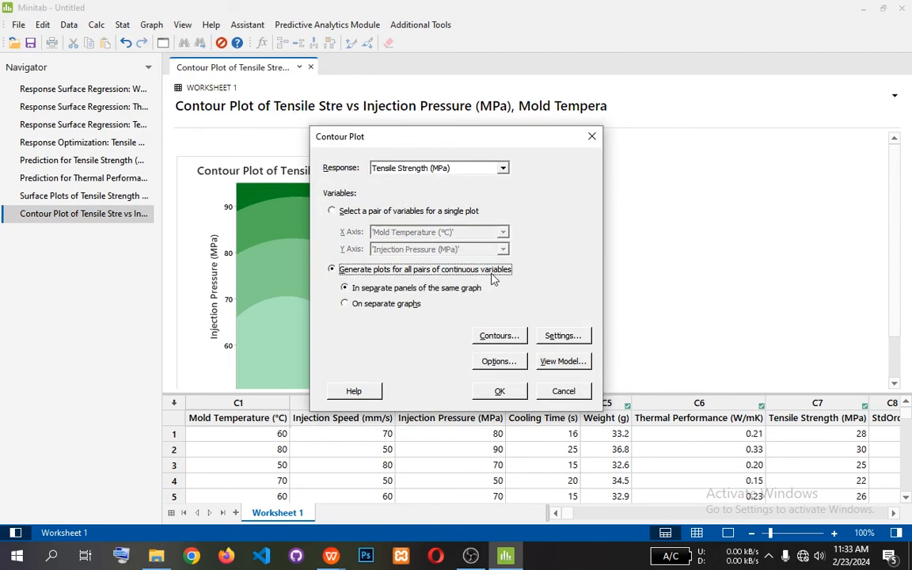
click(500, 391)
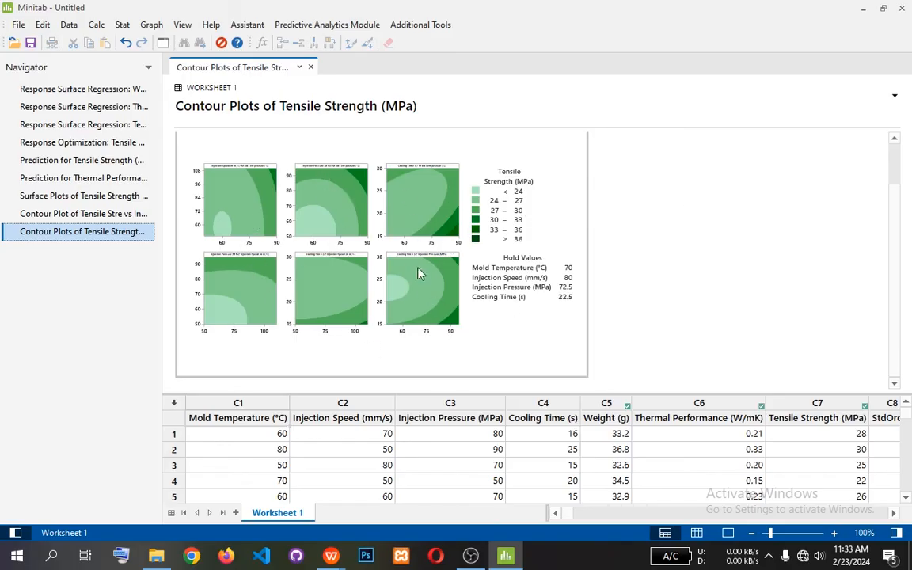
mouse_move(368, 234)
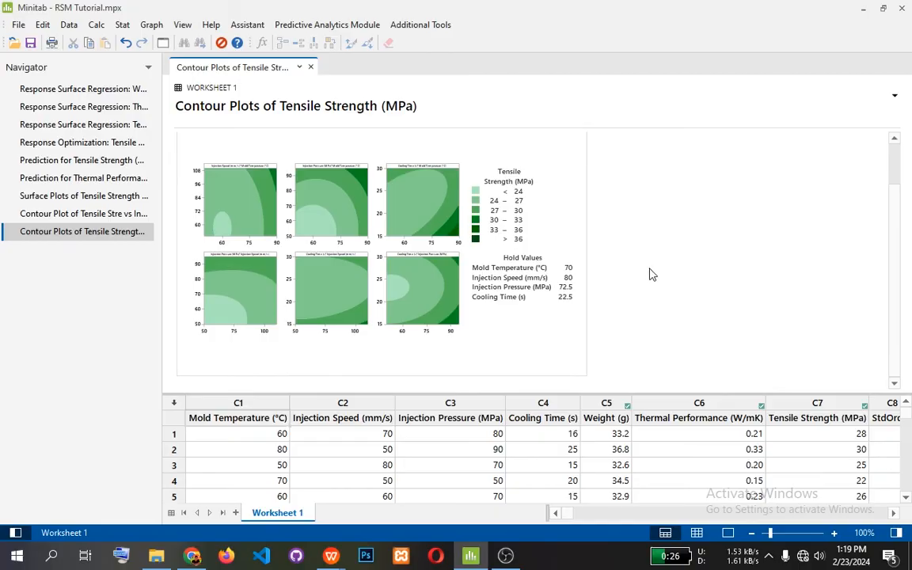
Switch to the optimization report in WPS Writer and read section 3.4 on why to use RSM, highlighting the Multivariate Approach heading.
mouse_move(335, 557)
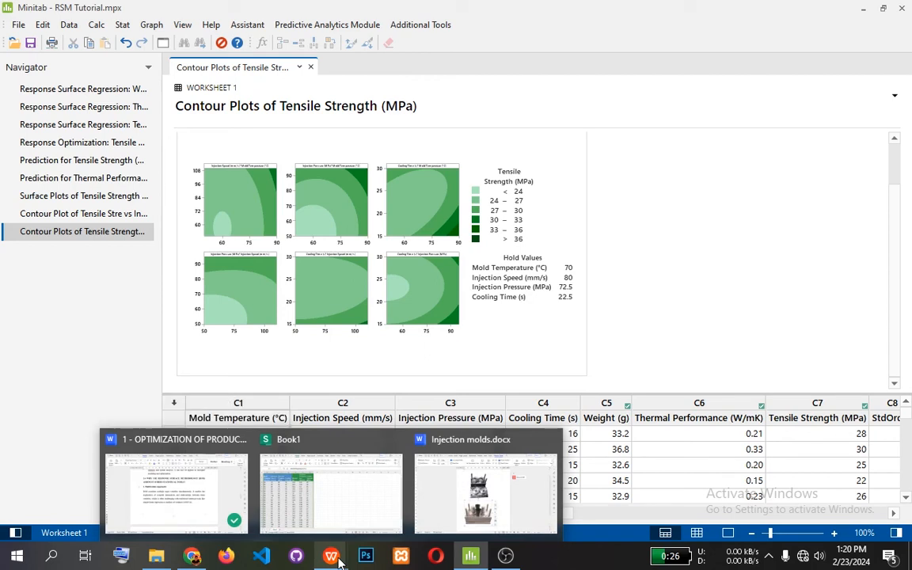
click(240, 501)
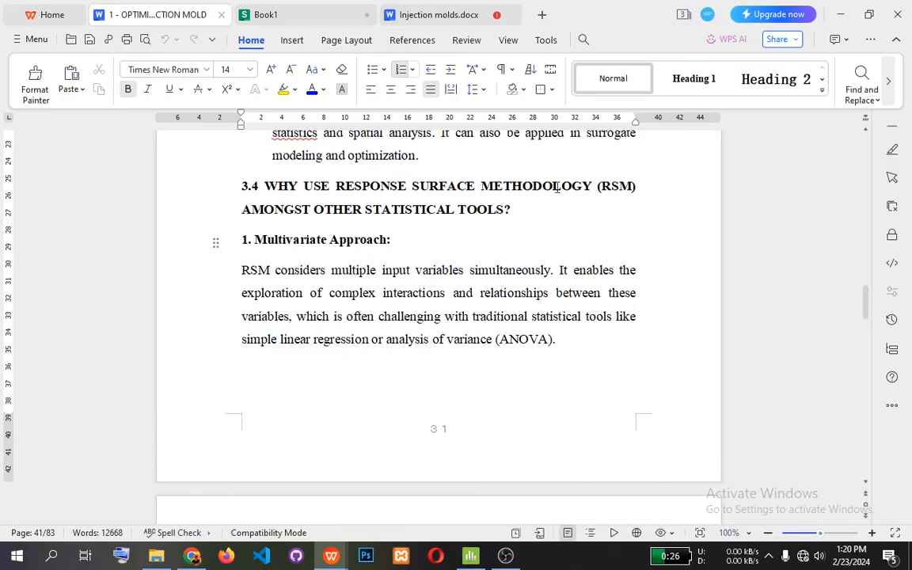
click(516, 208)
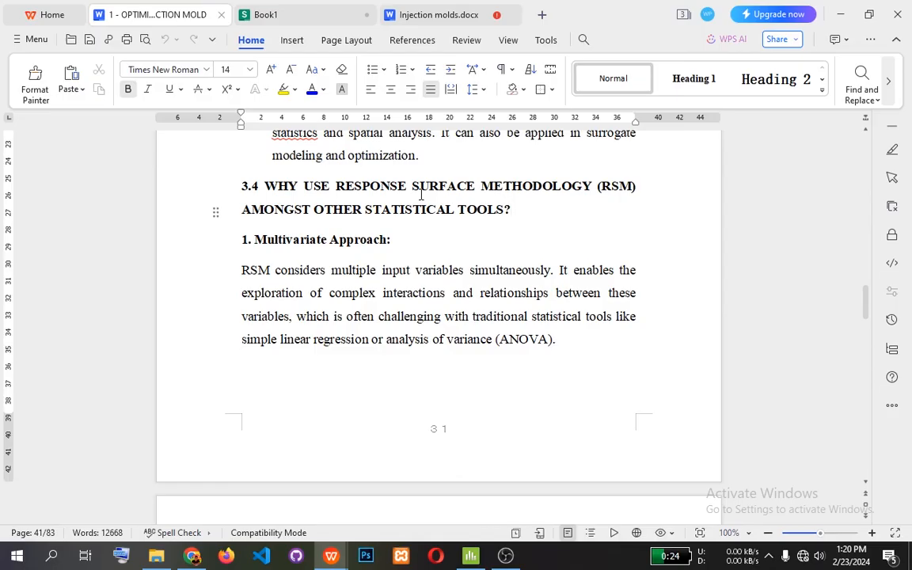
drag(251, 239, 403, 238)
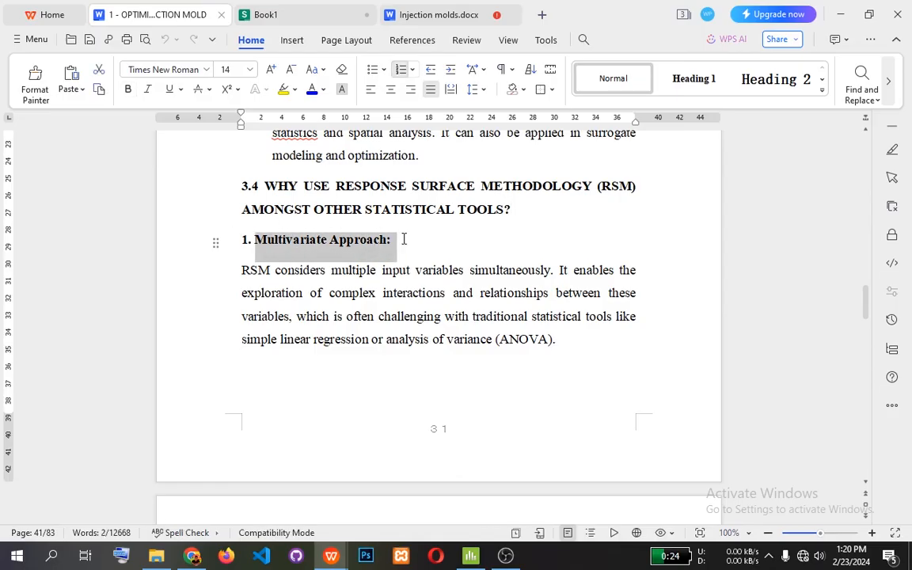
click(409, 238)
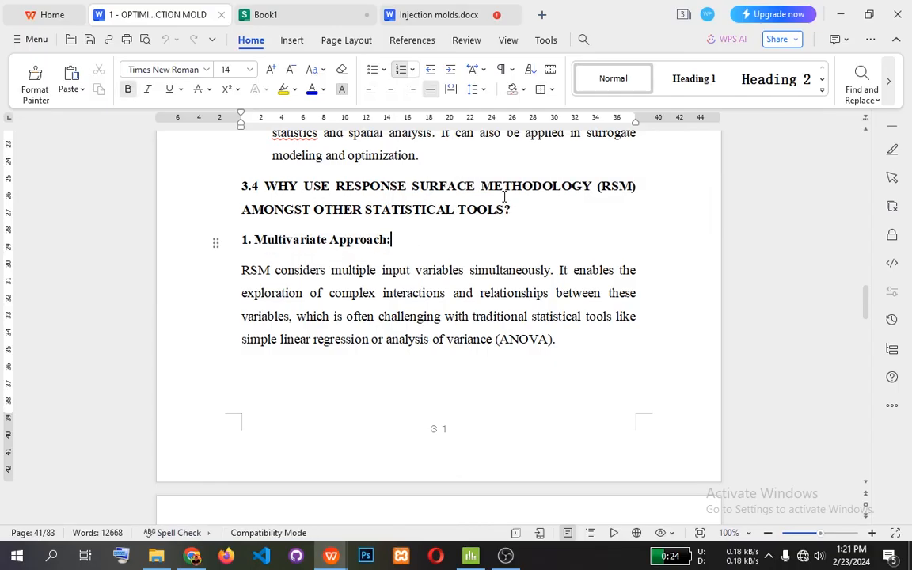
Read the Efficient Optimization and Visual Representation points of section 3.4, highlighting each heading.
scroll(505, 198, down, 4)
scroll(505, 228, down, 4)
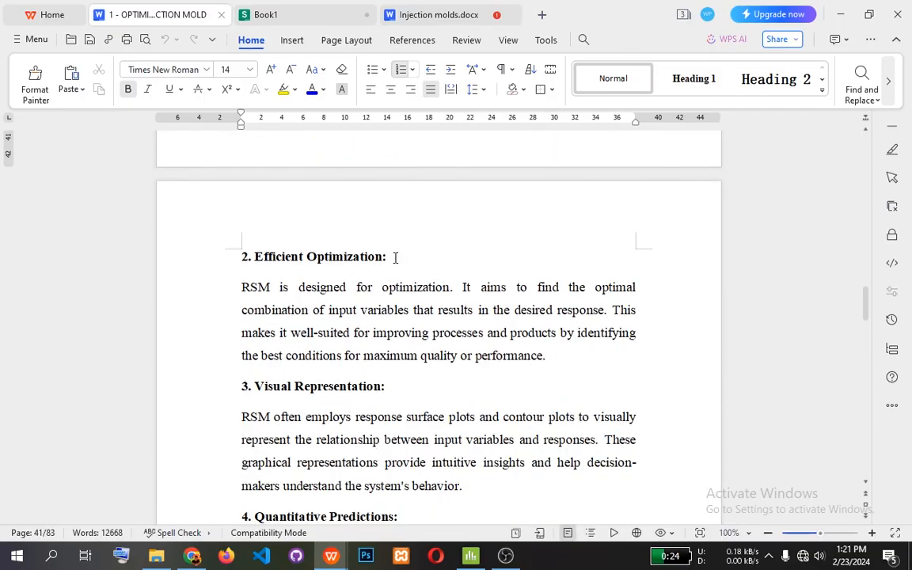
drag(239, 256, 398, 263)
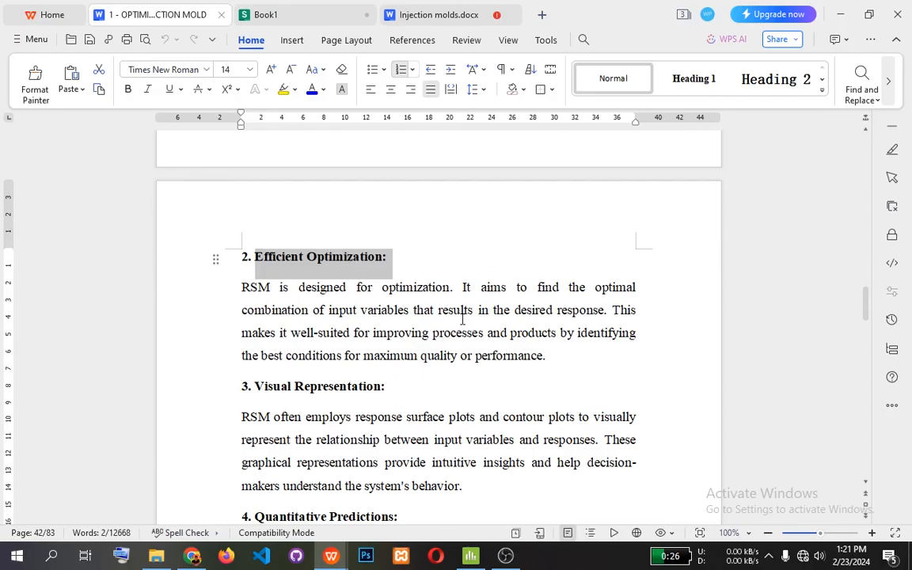
scroll(463, 319, down, 1)
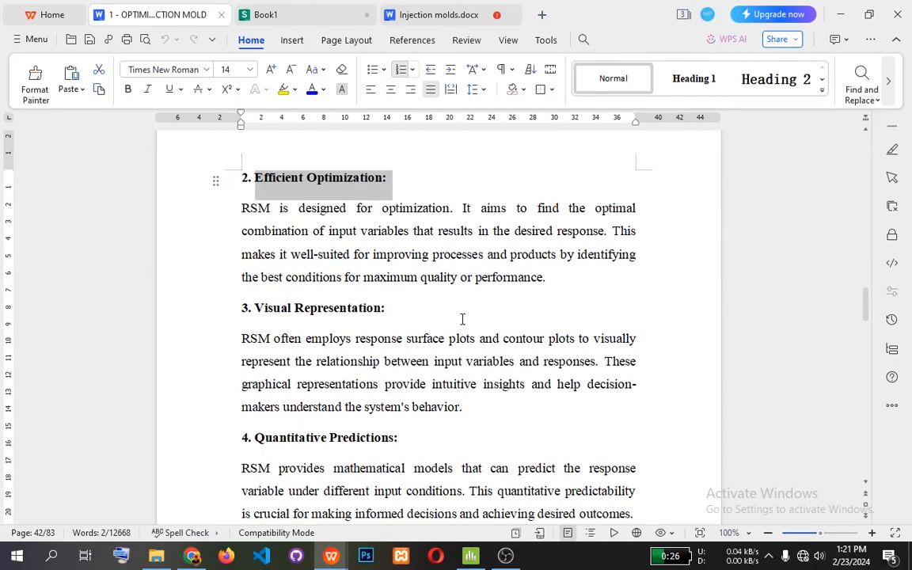
drag(385, 309, 239, 305)
click(410, 315)
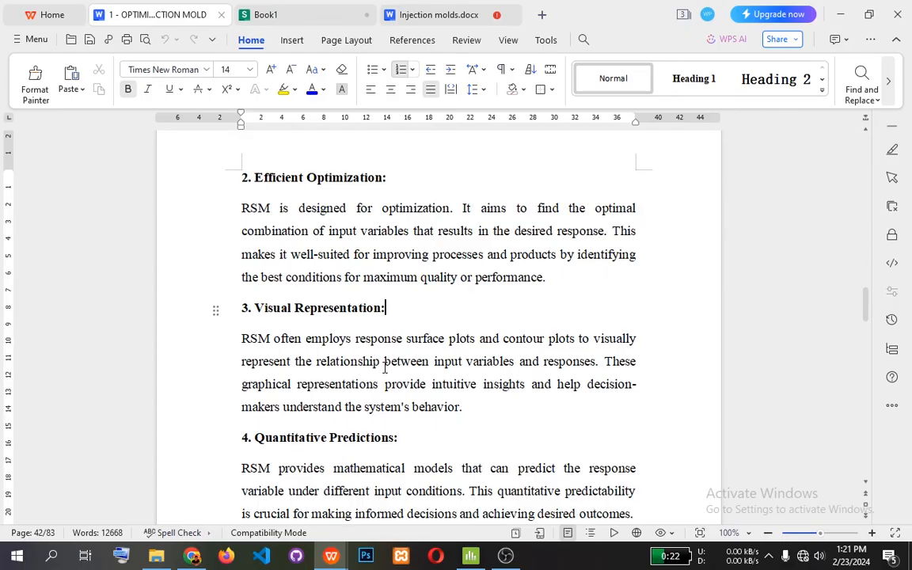
Read points 4 to 6 of section 3.4, highlighting the Quantitative Predictions and Handling Non-linearity headings.
scroll(386, 366, down, 3)
click(258, 320)
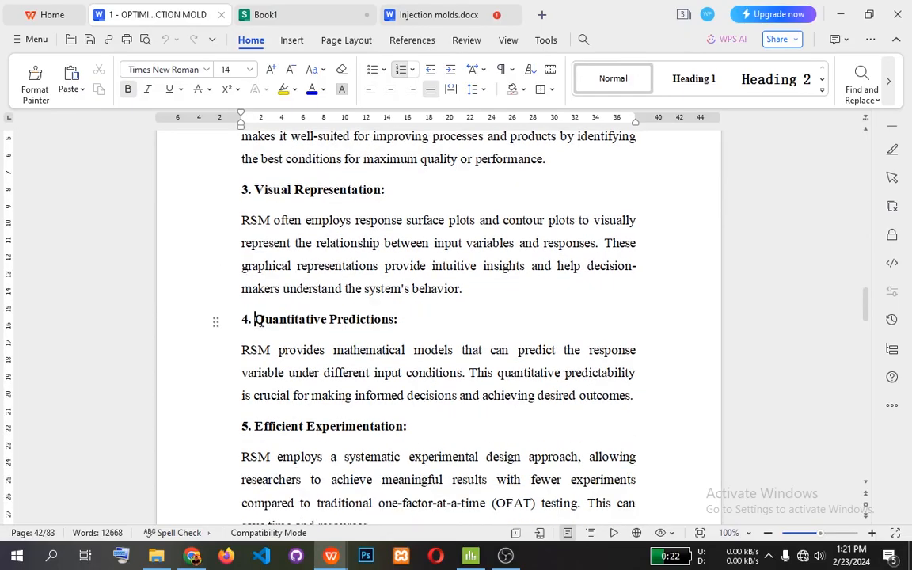
drag(258, 320, 401, 322)
scroll(451, 324, down, 2)
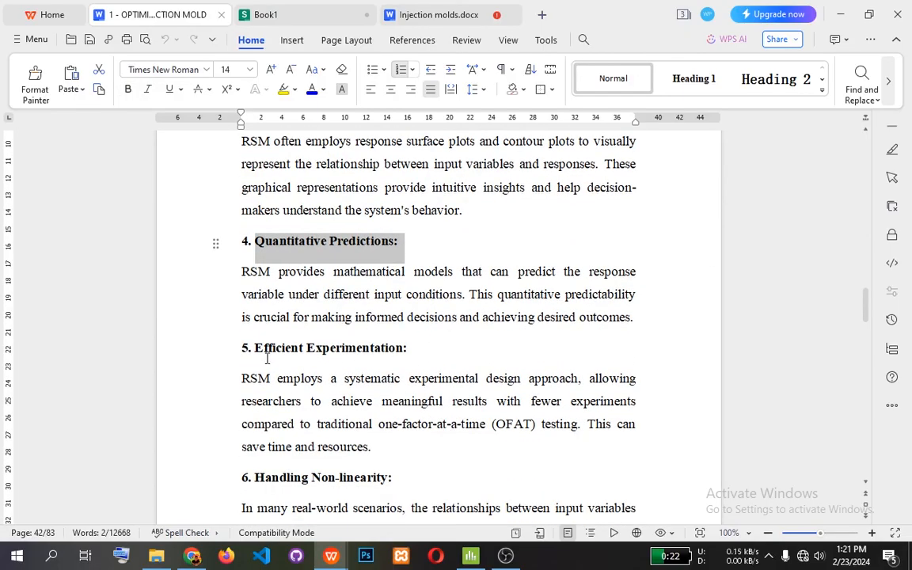
scroll(437, 356, down, 3)
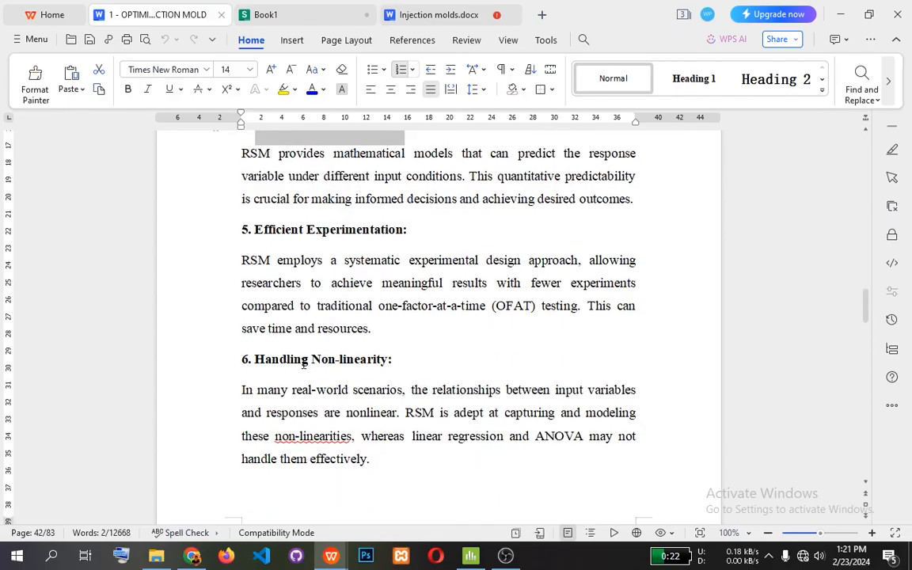
drag(255, 359, 396, 364)
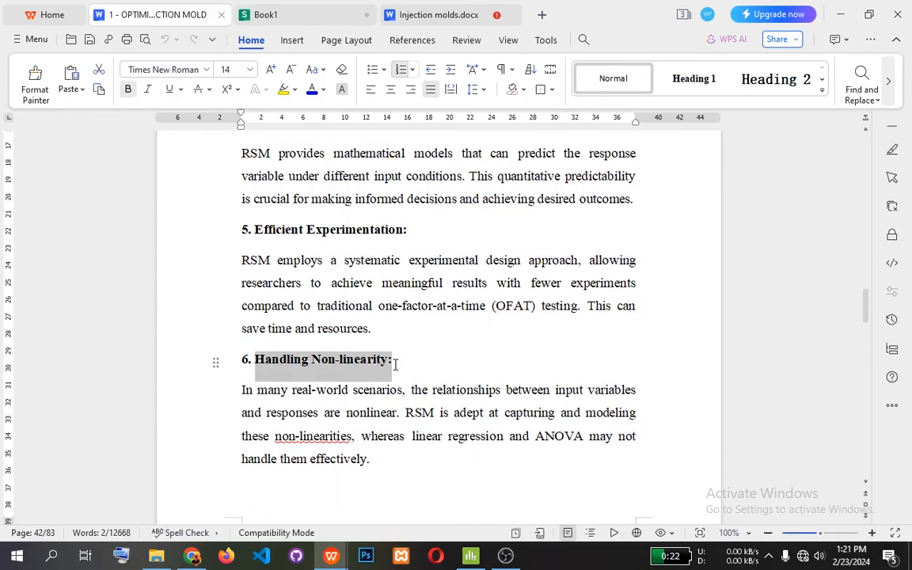
click(425, 362)
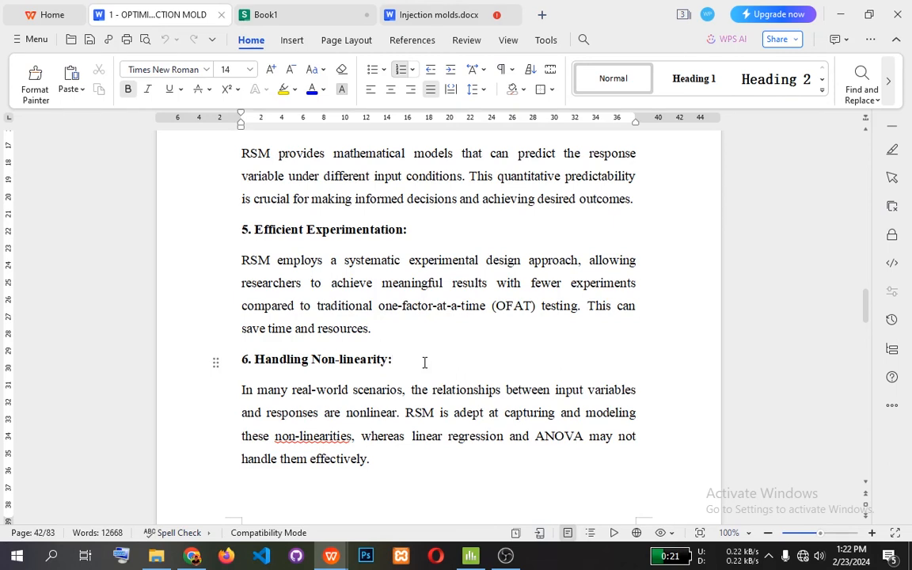
Read the Robustness Analysis and Sequential Optimization points, highlighting the Robustness Analysis heading.
scroll(424, 362, down, 3)
scroll(424, 362, down, 1)
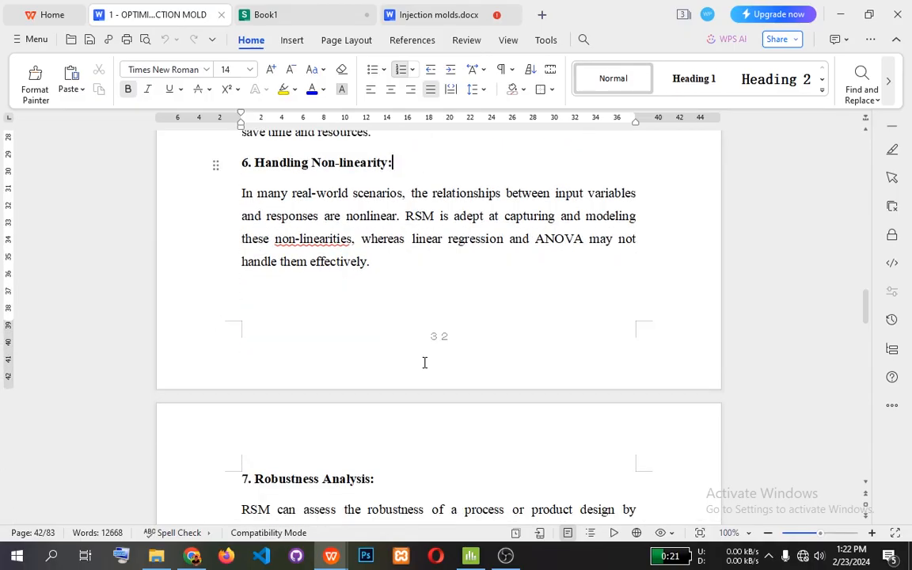
scroll(424, 362, down, 3)
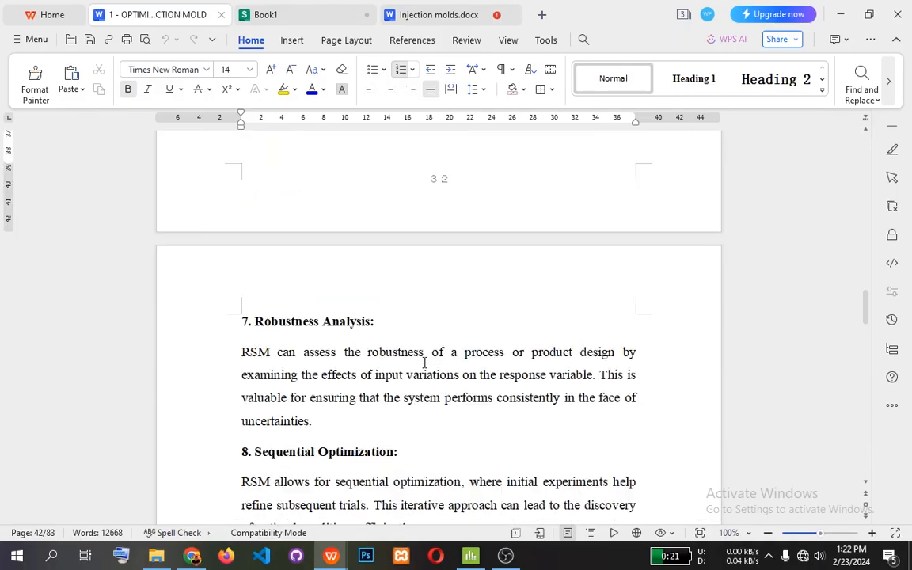
drag(375, 322, 255, 322)
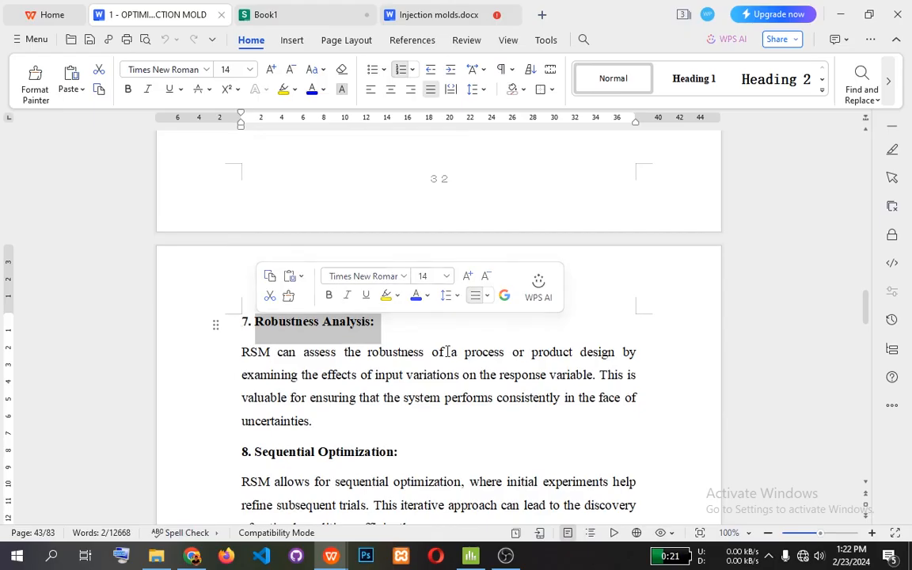
scroll(447, 372, down, 1)
scroll(350, 325, down, 1)
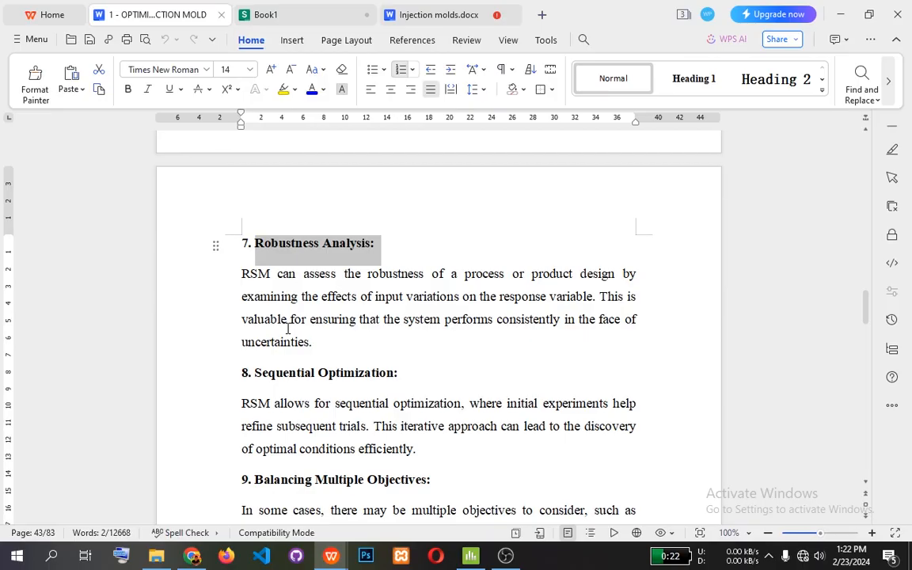
scroll(287, 329, down, 3)
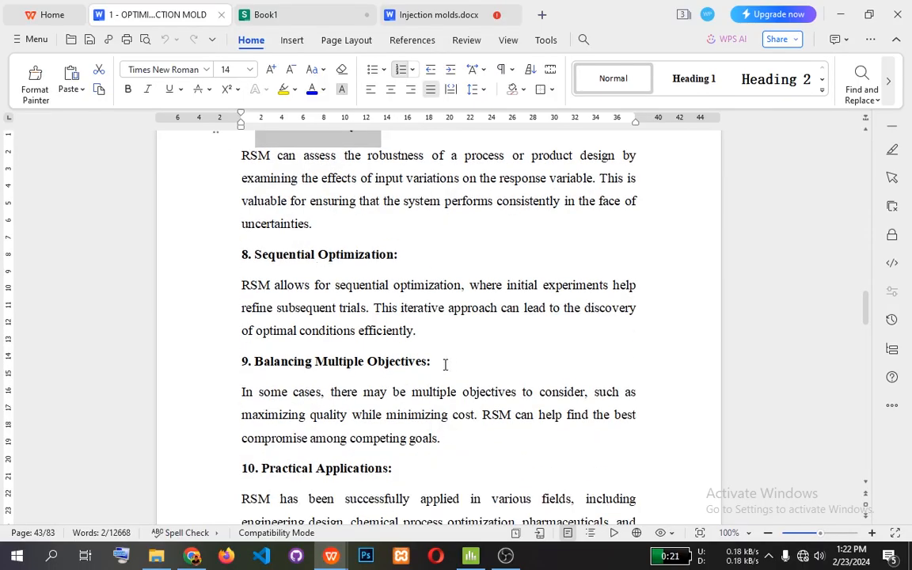
Read the Balancing Multiple Objectives and Practical Applications points, undoing the accidental indents of the numbered headings.
drag(246, 361, 408, 366)
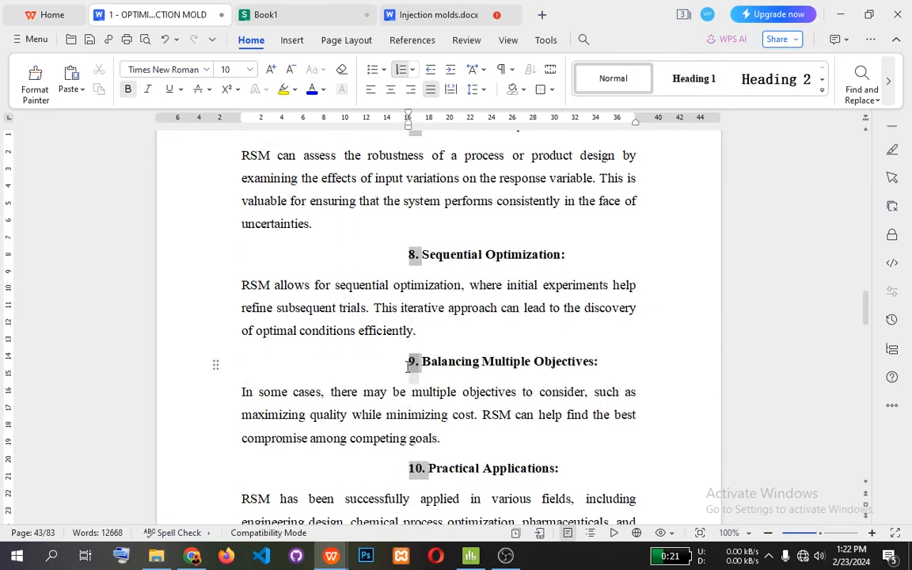
key(ctrl+z)
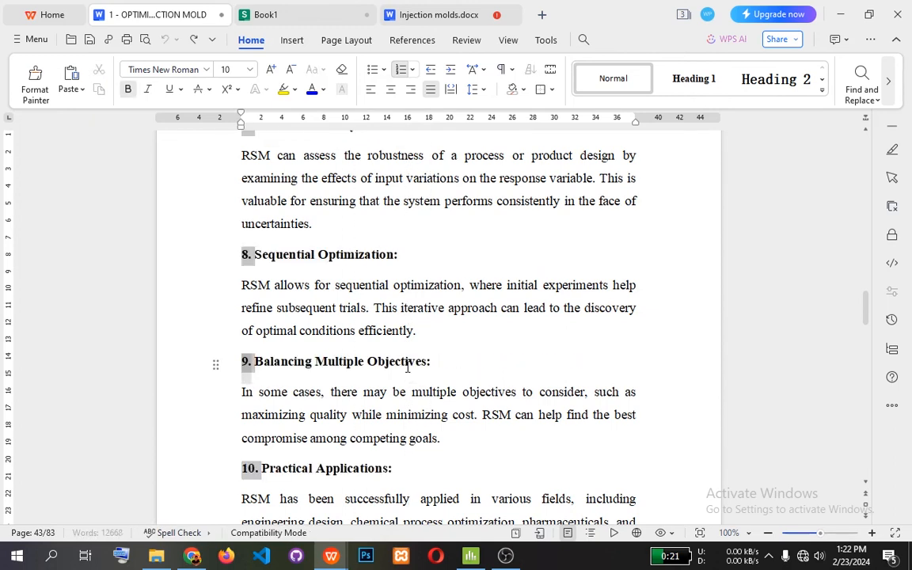
click(436, 363)
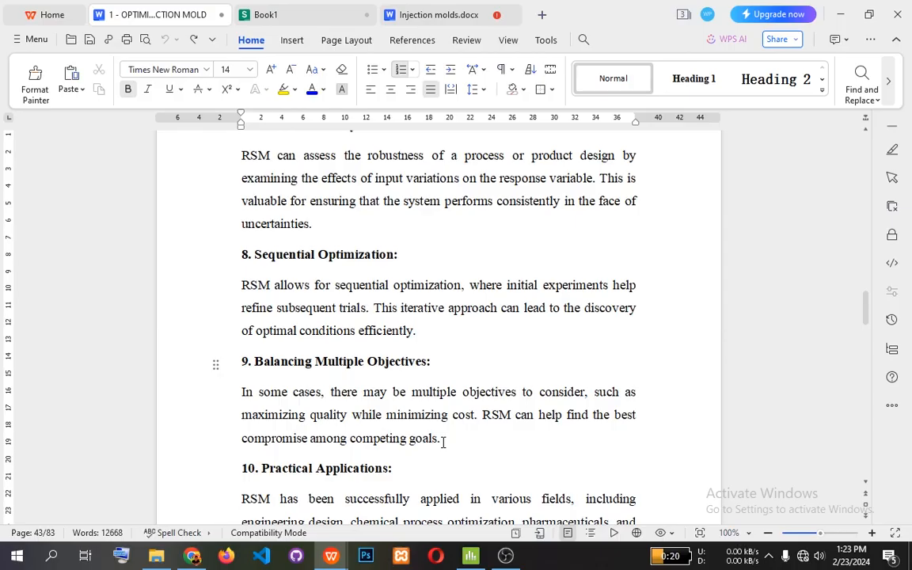
scroll(442, 441, down, 3)
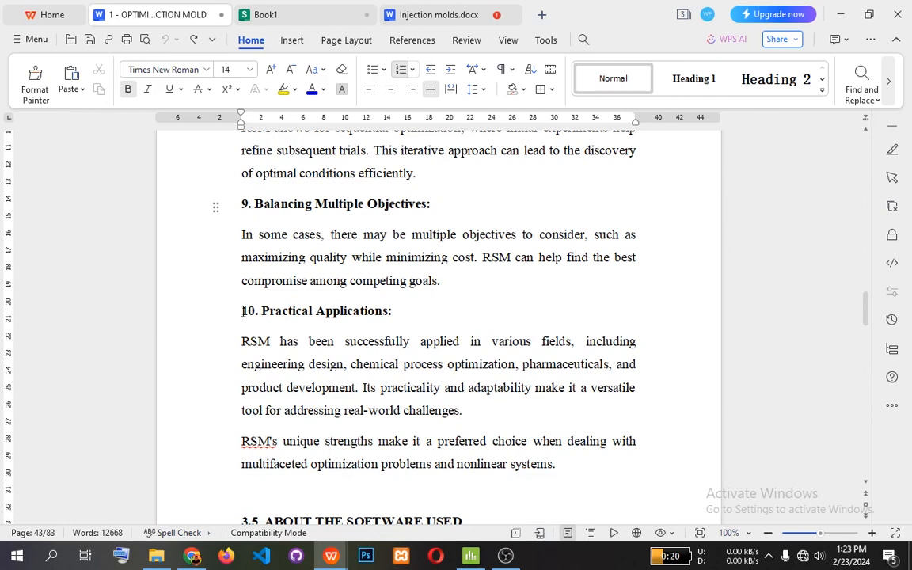
drag(246, 310, 366, 314)
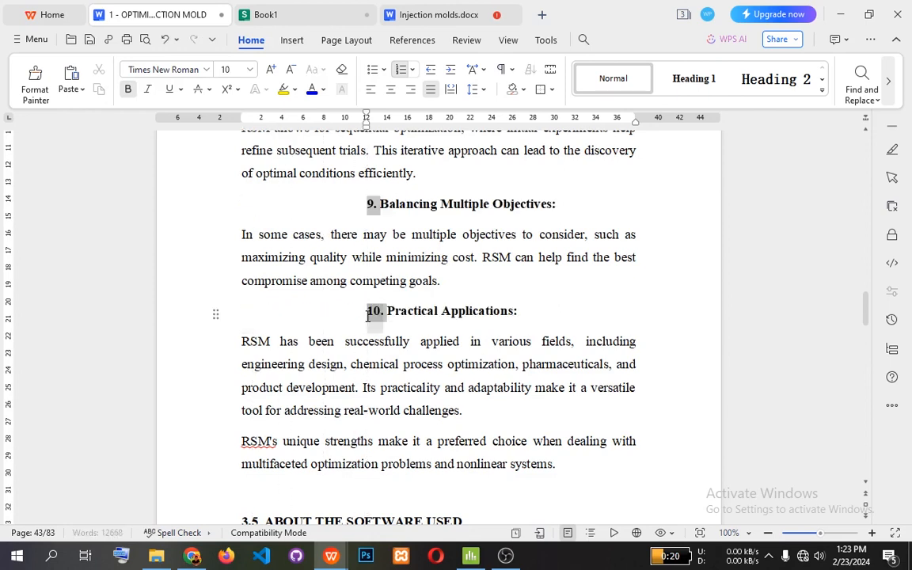
key(ctrl+z)
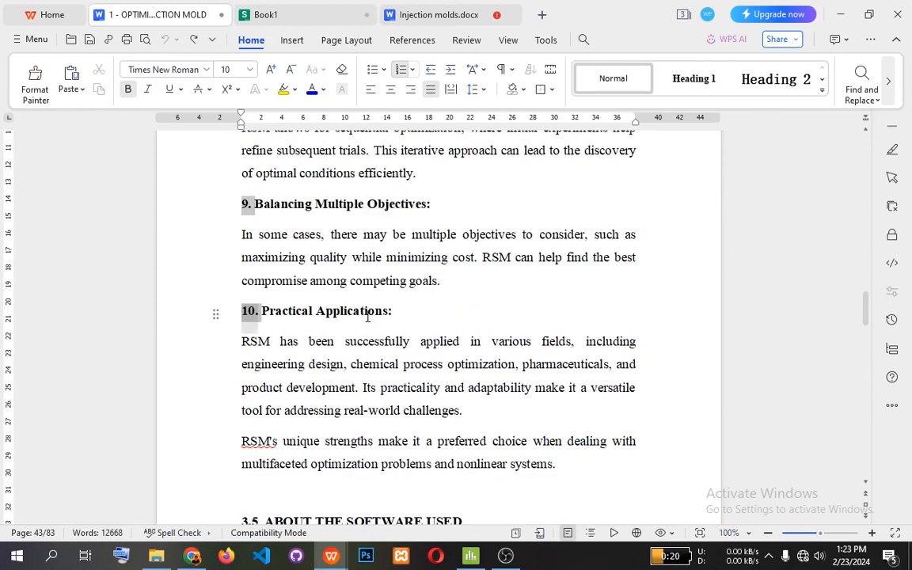
click(396, 311)
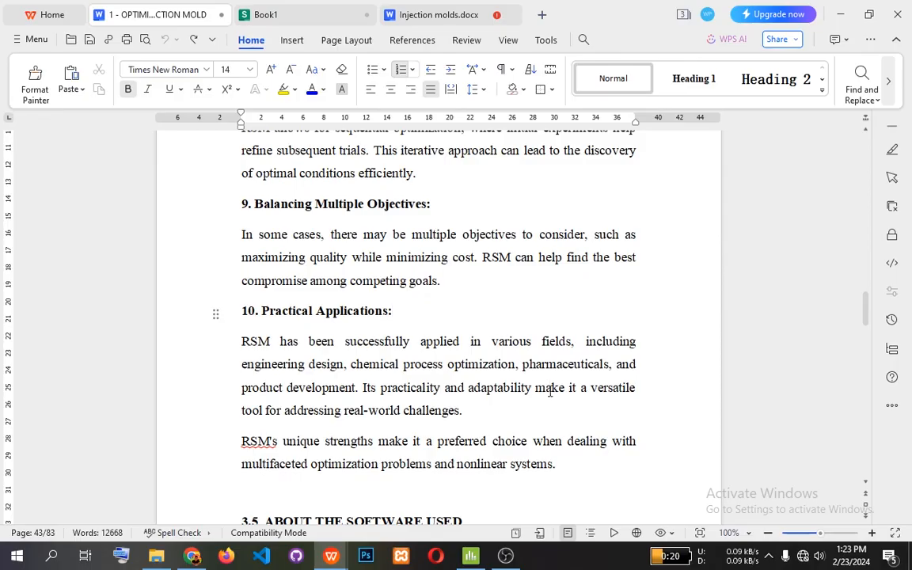
scroll(307, 407, up, 2)
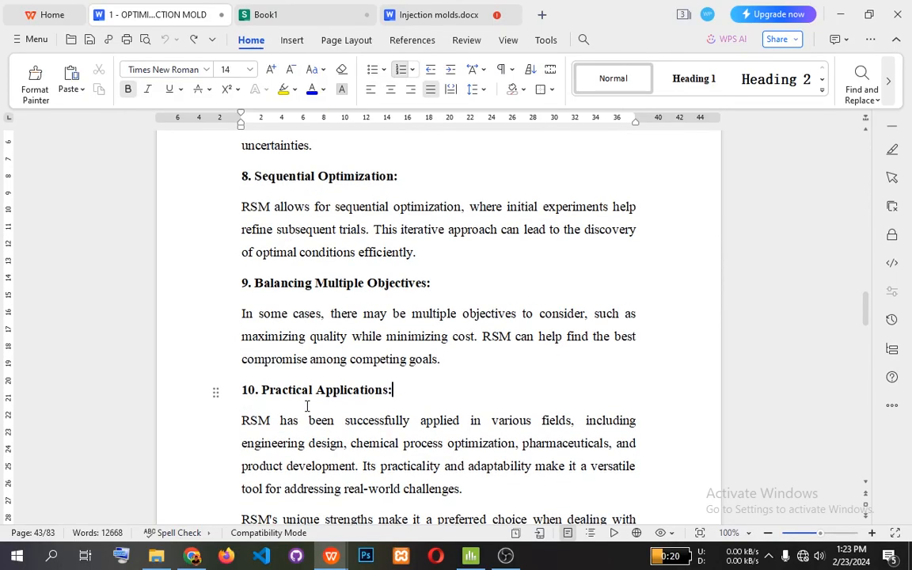
scroll(307, 407, up, 2)
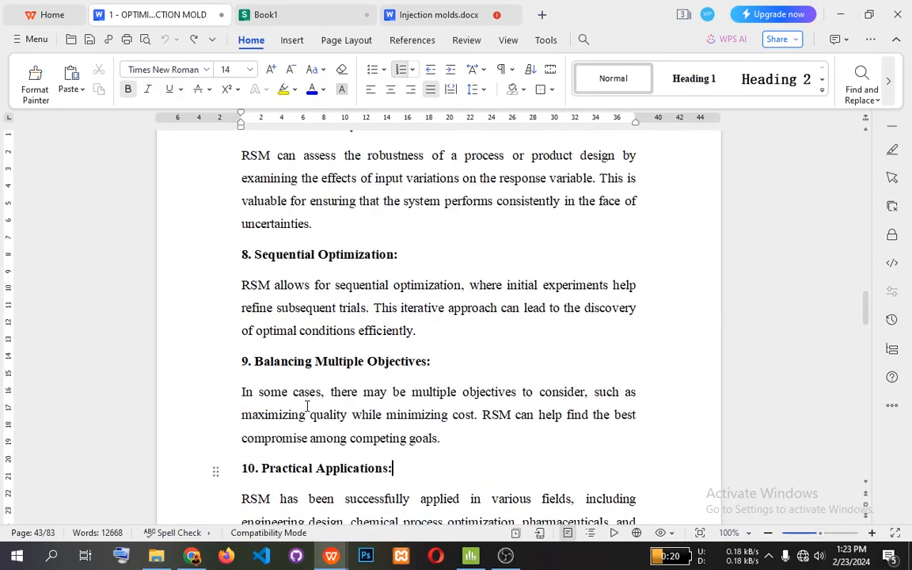
Review section 3.3, Alternatives to RSM, reading the listed methods from Factorial Experiments through Kriging.
scroll(307, 407, up, 4)
scroll(307, 406, up, 15)
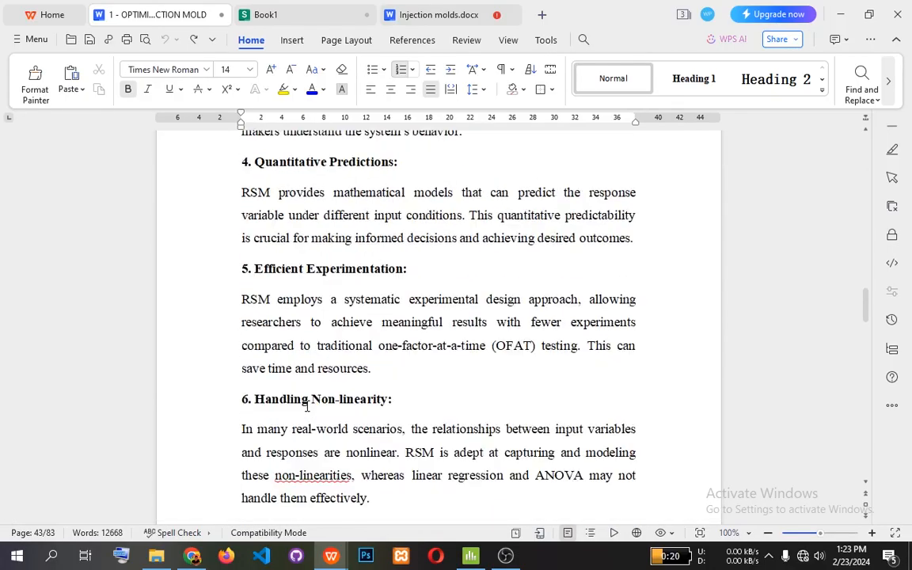
scroll(307, 407, up, 10)
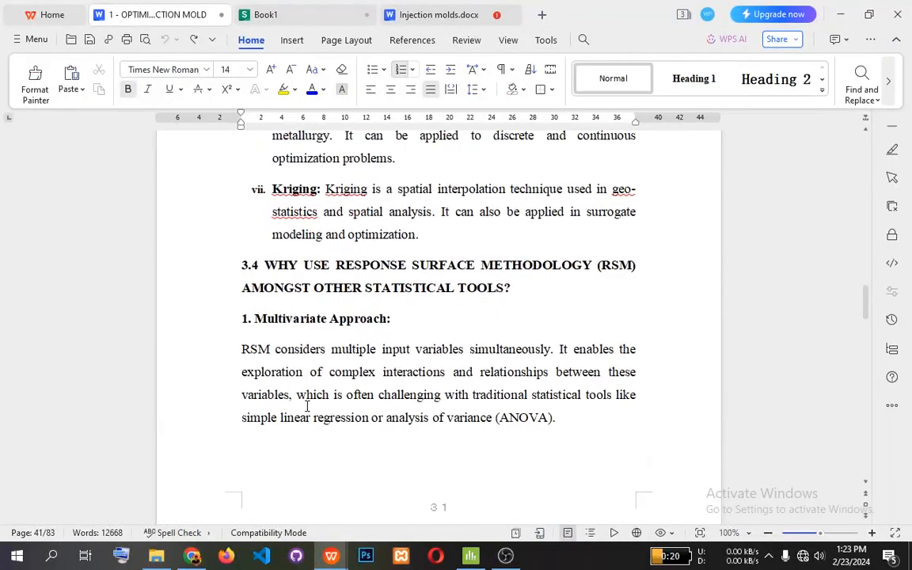
scroll(307, 407, up, 7)
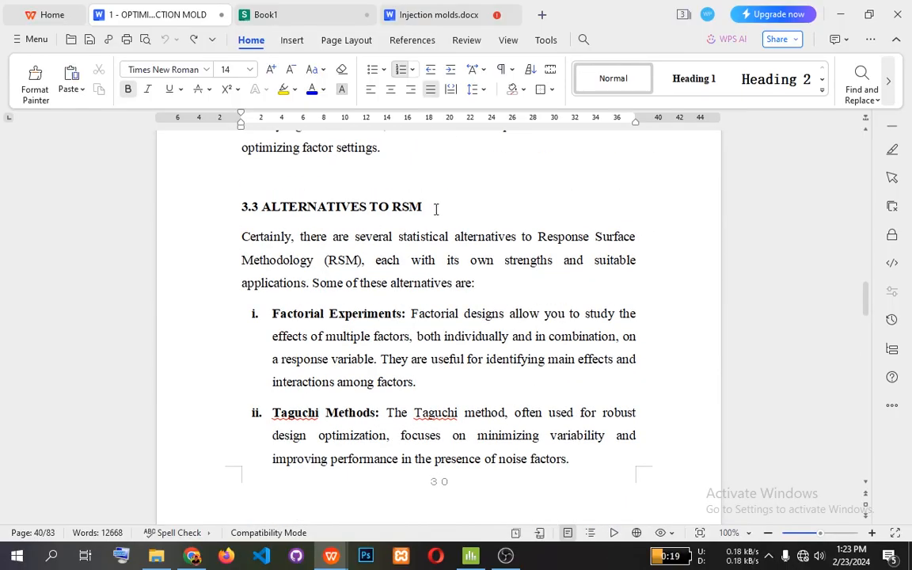
scroll(366, 372, down, 2)
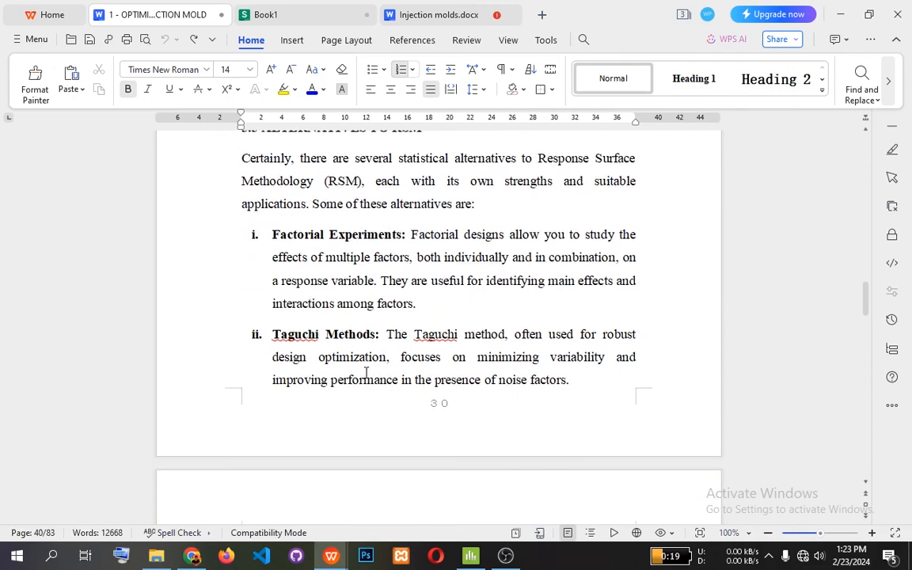
scroll(366, 372, down, 4)
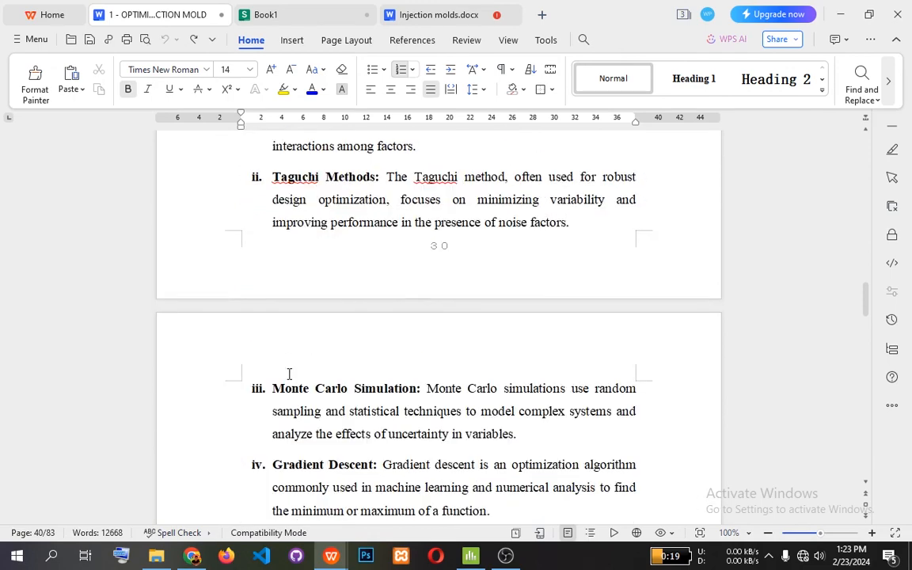
scroll(384, 349, down, 3)
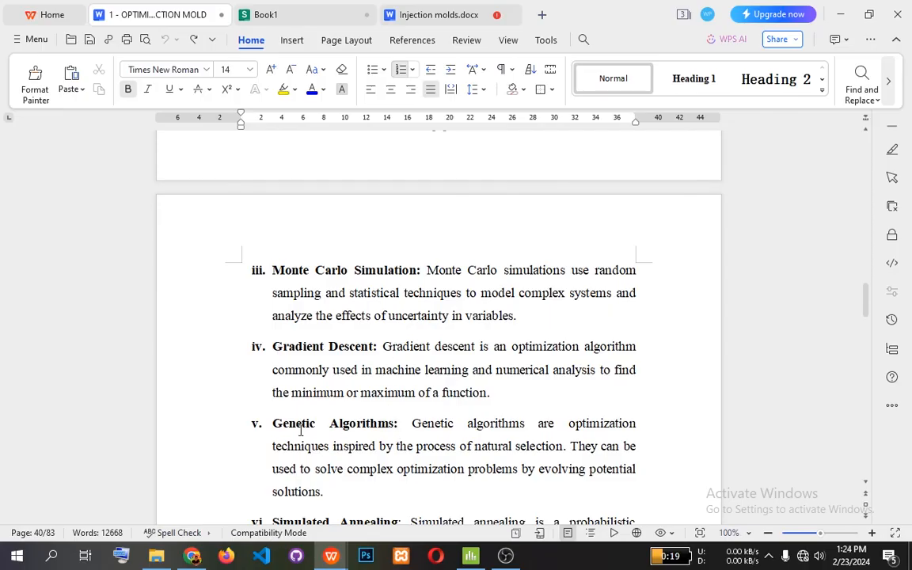
scroll(300, 431, down, 2)
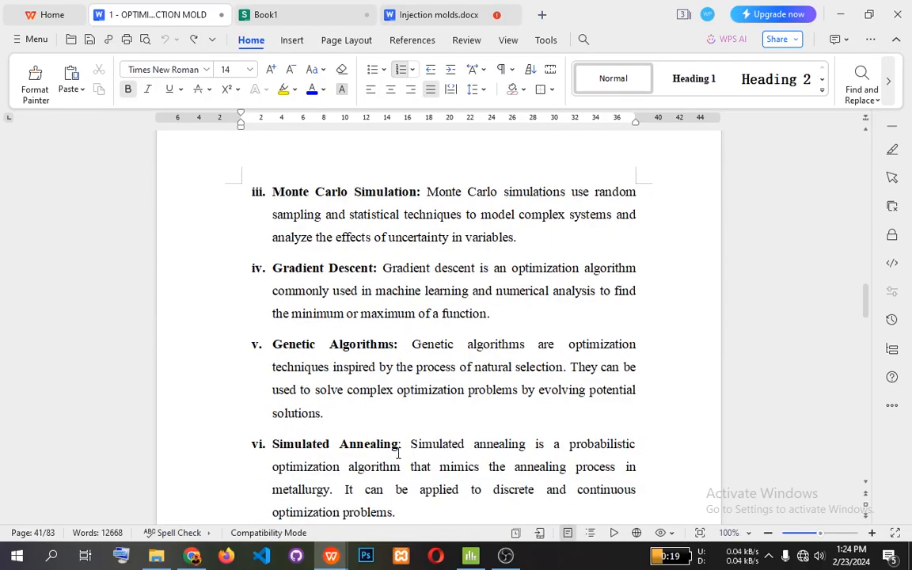
scroll(398, 452, down, 3)
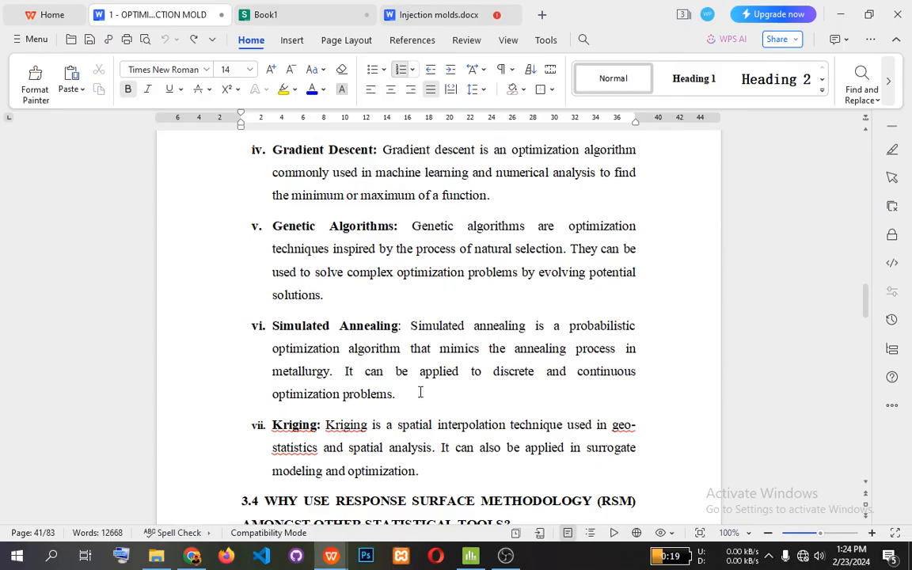
scroll(420, 391, up, 3)
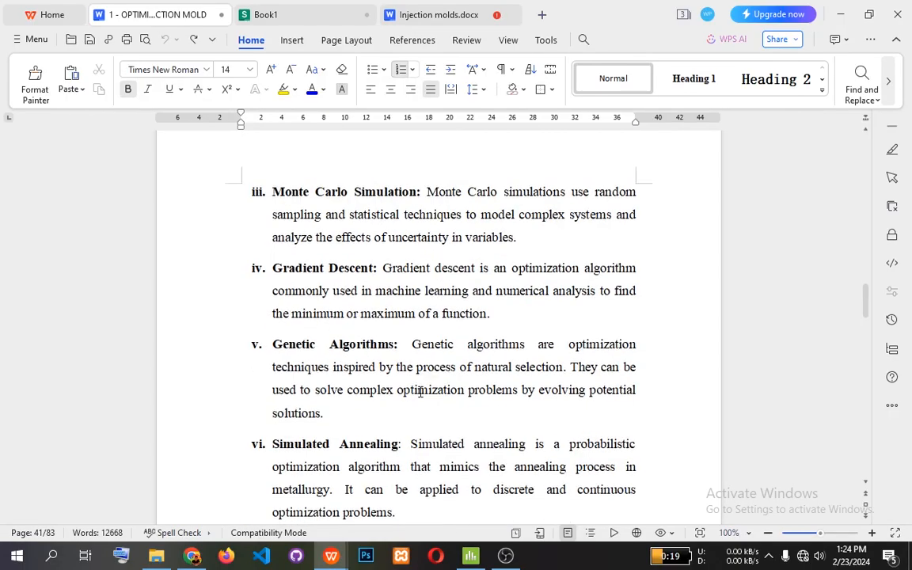
scroll(419, 392, up, 2)
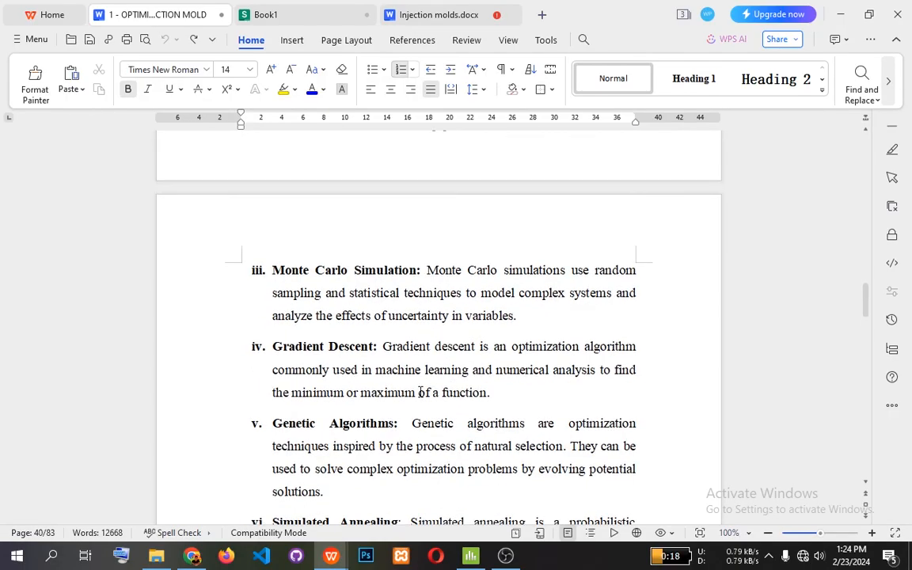
scroll(419, 392, up, 3)
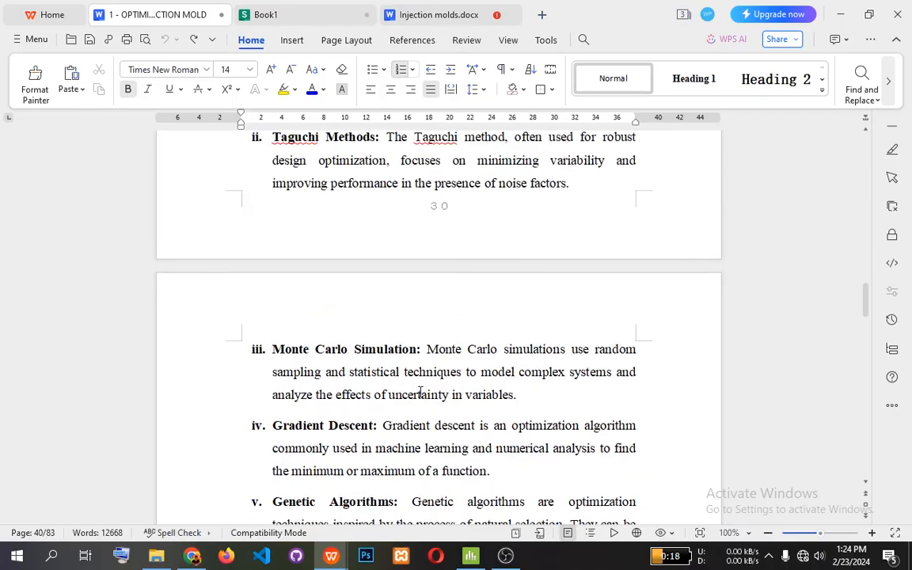